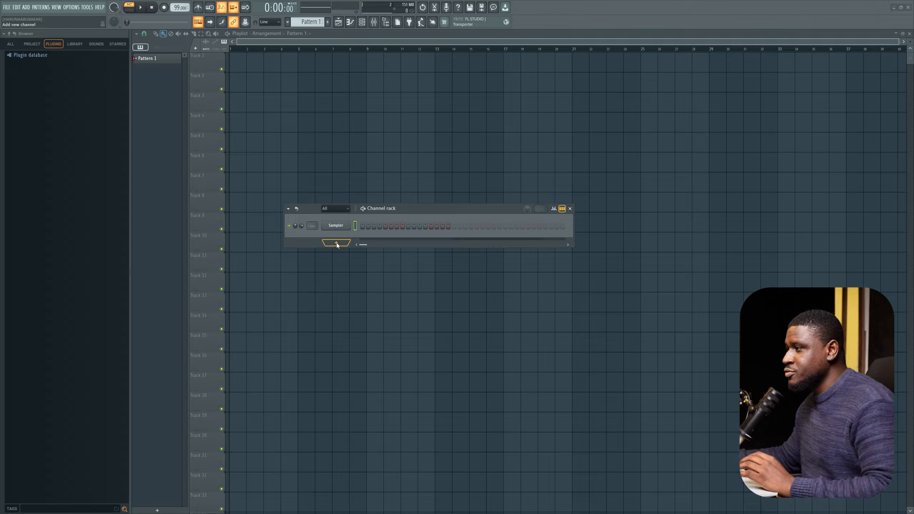
Step: Add a ZENOLOGY instrument channel to the channel rack
left_click(337, 244)
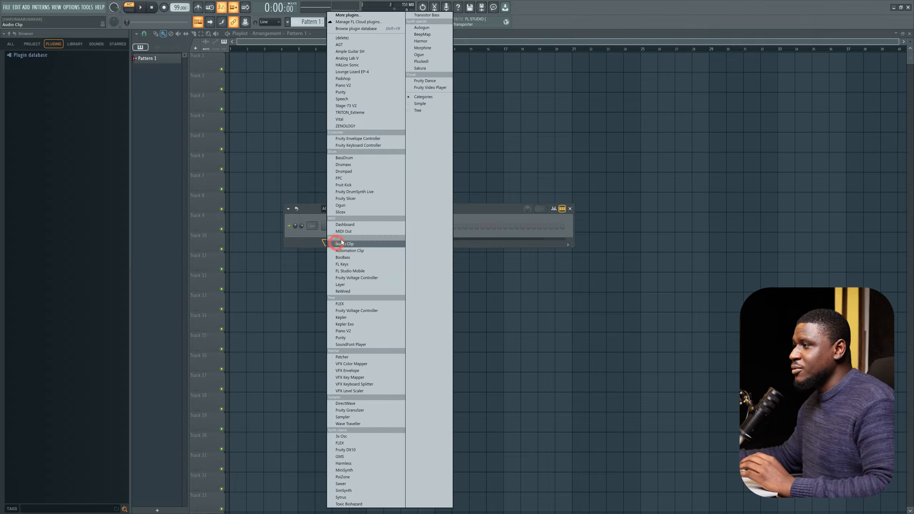
left_click(348, 129)
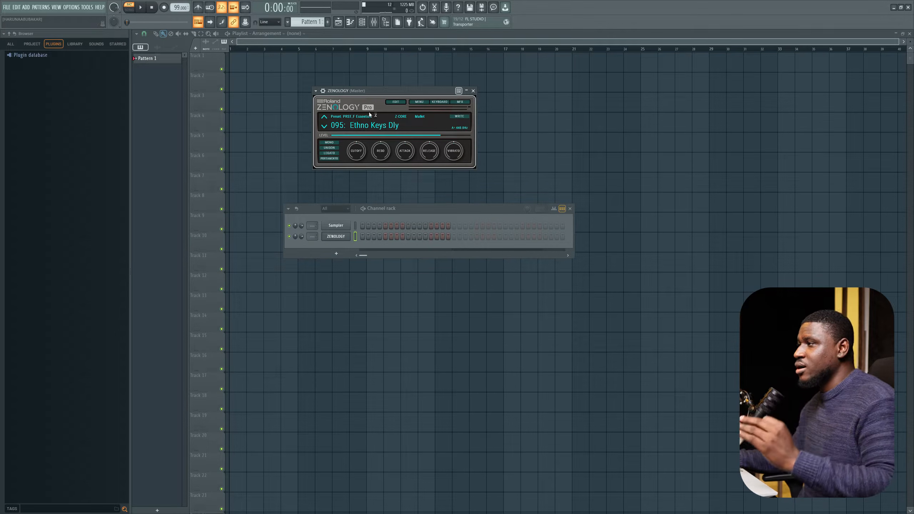
Step: Open ZENOLOGY's tone browser and search its tones for piano
left_click(362, 131)
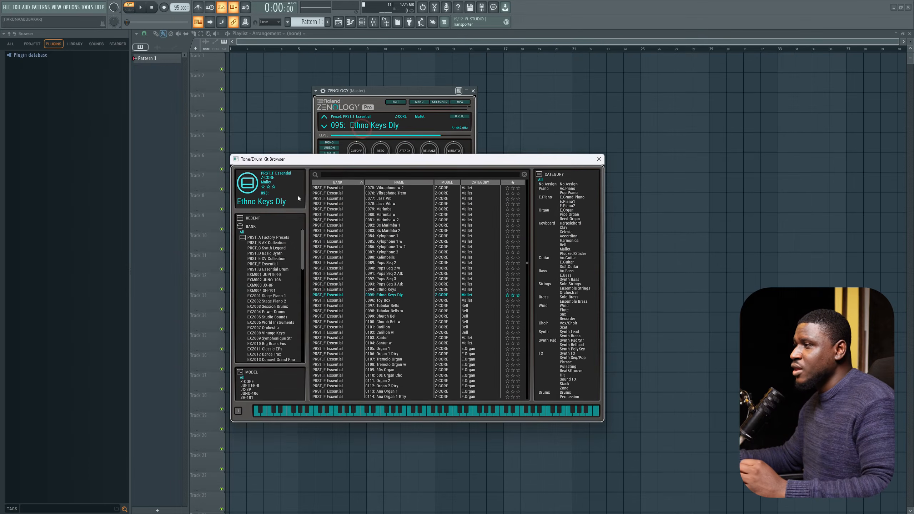
left_click(377, 171)
type("piano")
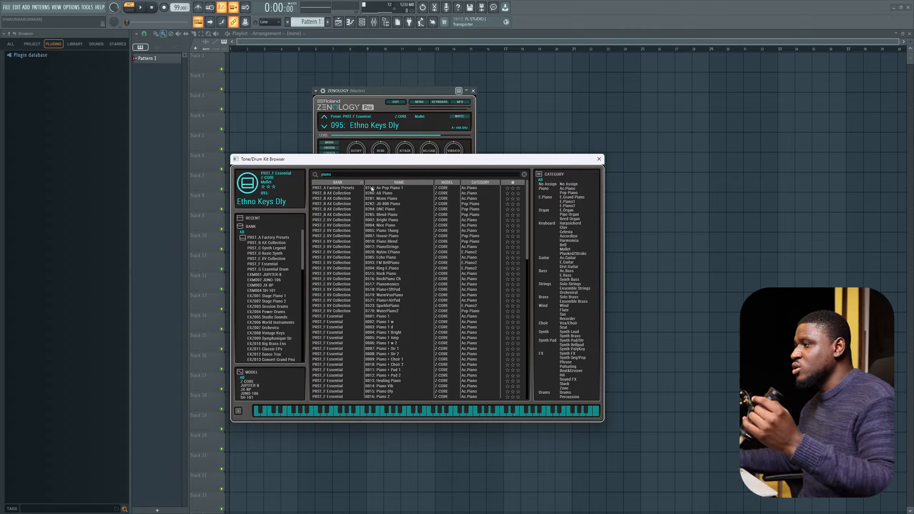
Step: Audition several piano tones, load the Chorus E.Piano 1 tone, and close the tone browser
left_click(382, 204)
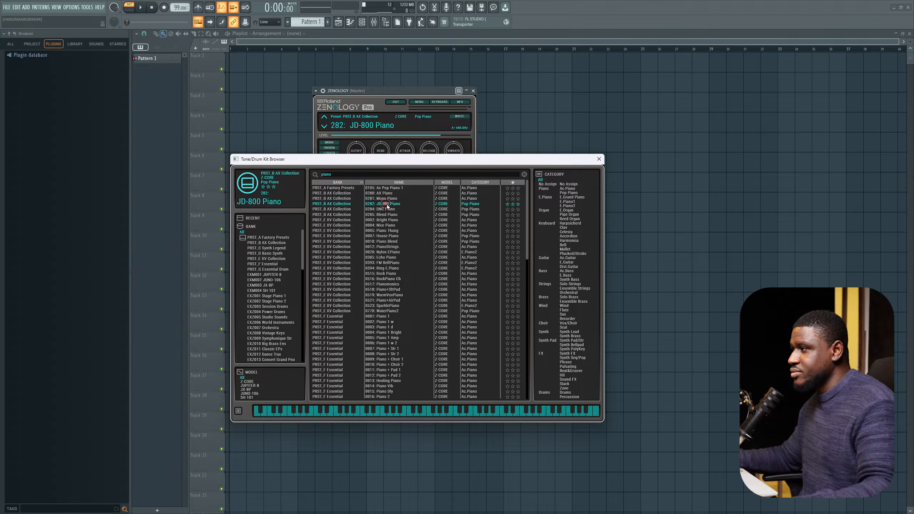
left_click(385, 221)
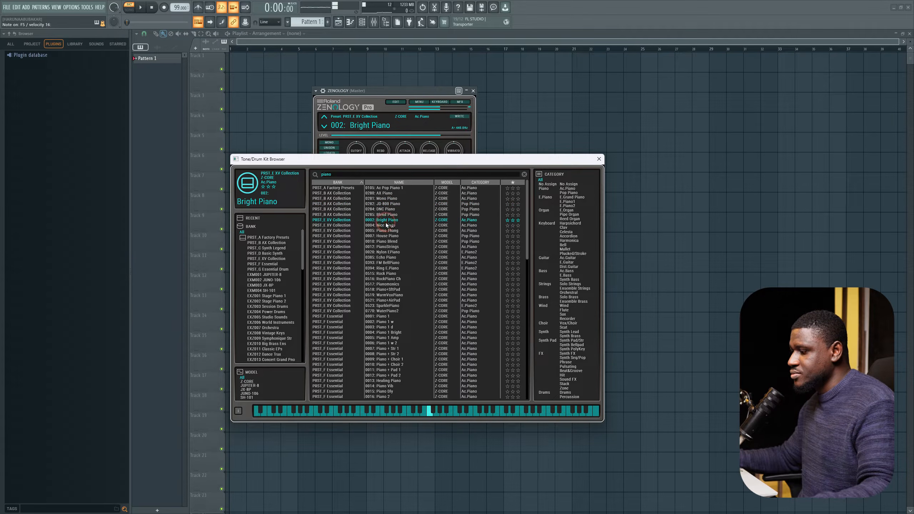
left_click(384, 232)
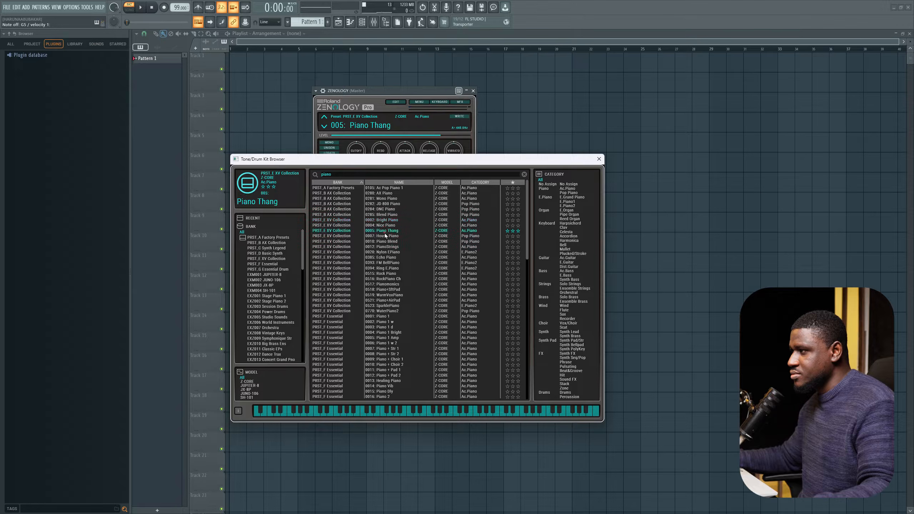
left_click(392, 258)
scroll(389, 296, "down", 14)
left_click(386, 327)
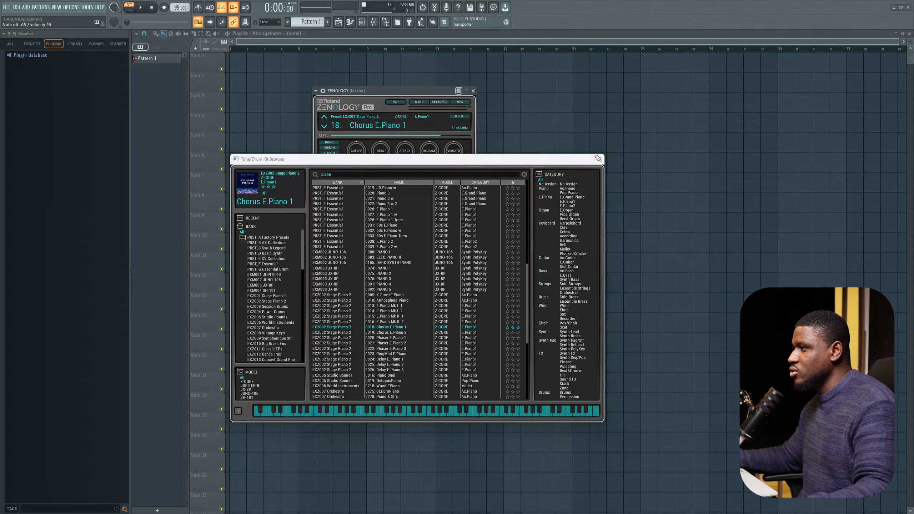
left_click(597, 159)
Step: Open the piano roll for the ZENOLOGY channel
right_click(328, 236)
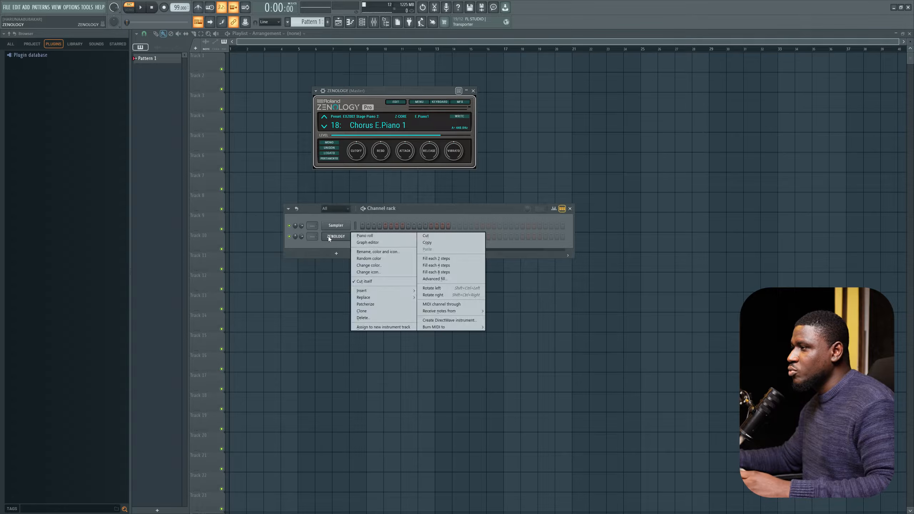
left_click(366, 235)
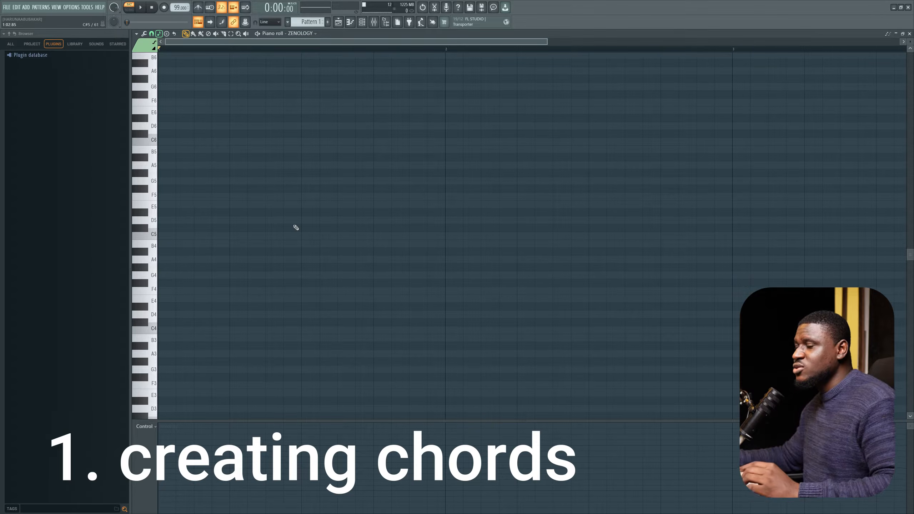
Step: Preview notes on the piano roll keyboard across different octaves
scroll(255, 231, "down", 3)
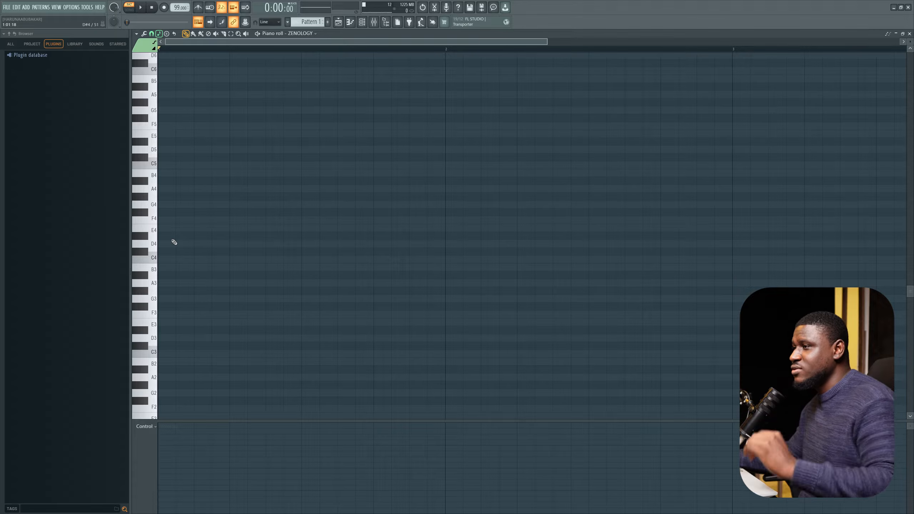
scroll(175, 242, "up", 1)
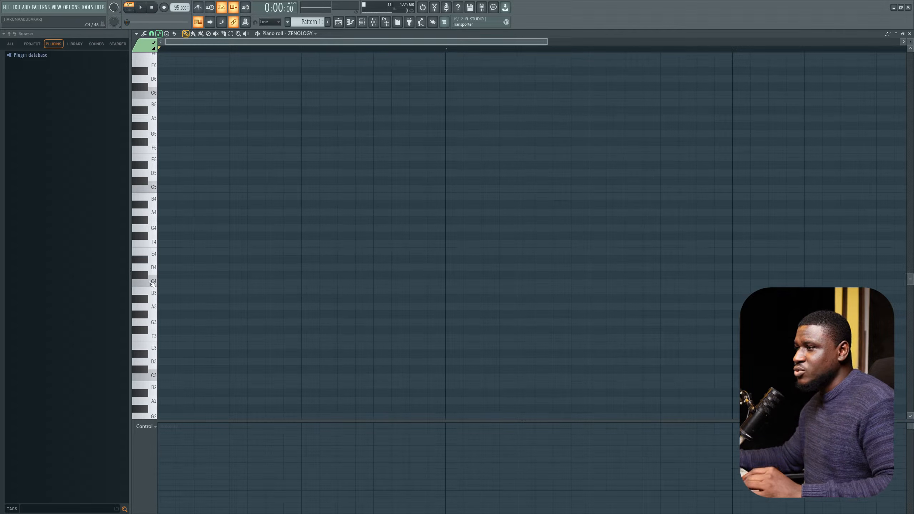
left_click_drag(151, 273, 148, 198)
left_click_drag(155, 278, 141, 184)
scroll(153, 245, "up", 2)
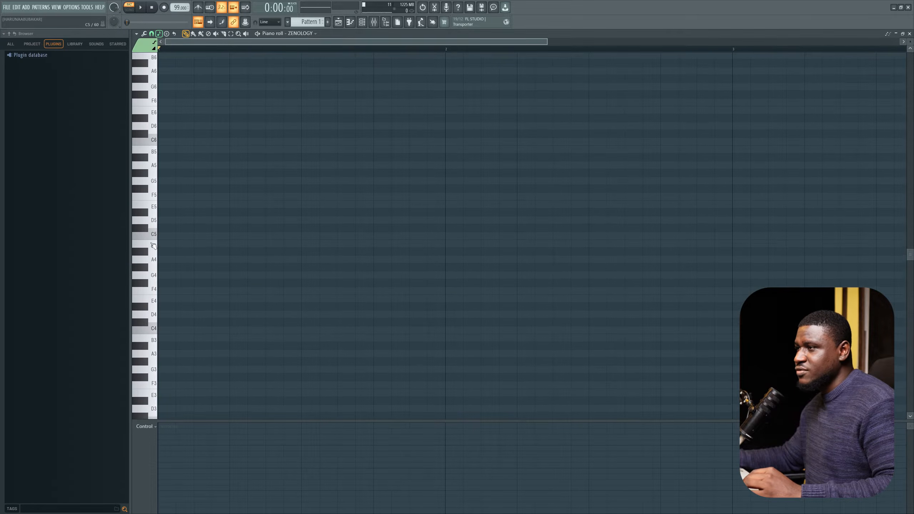
left_click_drag(152, 237, 138, 143)
scroll(160, 202, "up", 2)
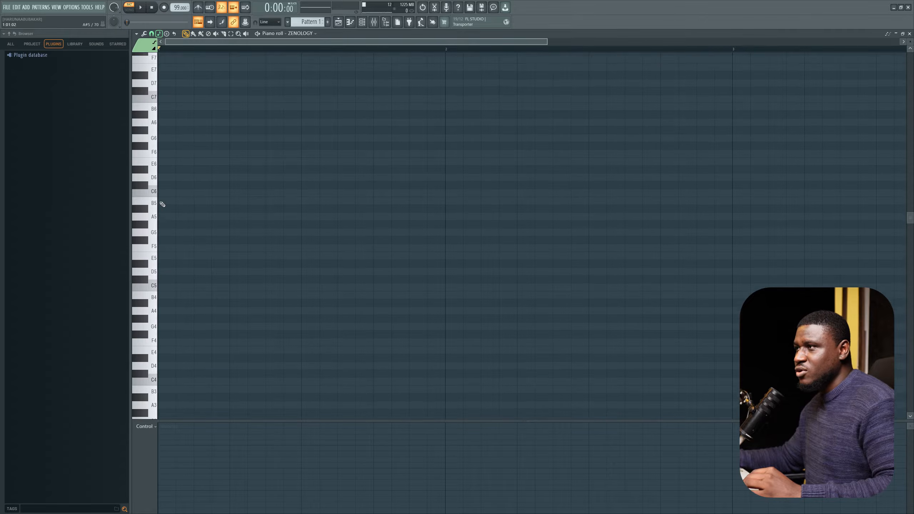
scroll(163, 204, "down", 2)
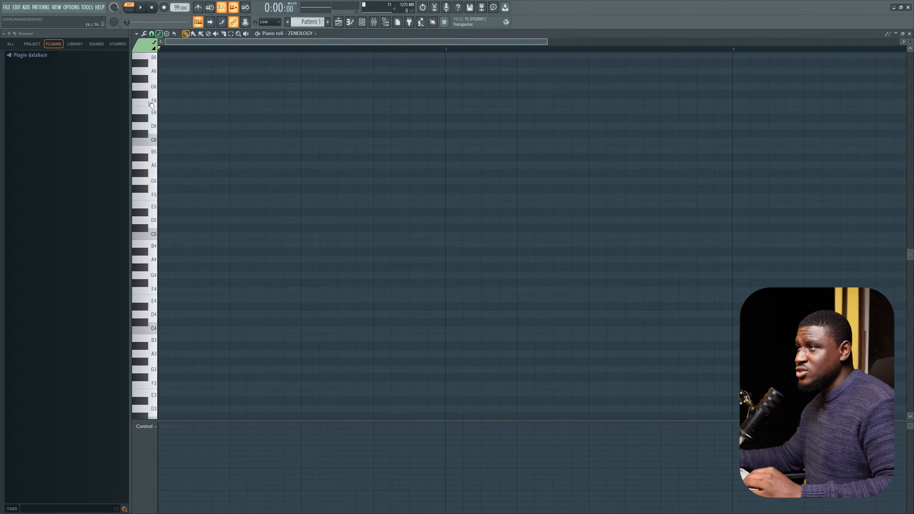
Step: Set the piano roll key labels to show all notes
left_click(137, 34)
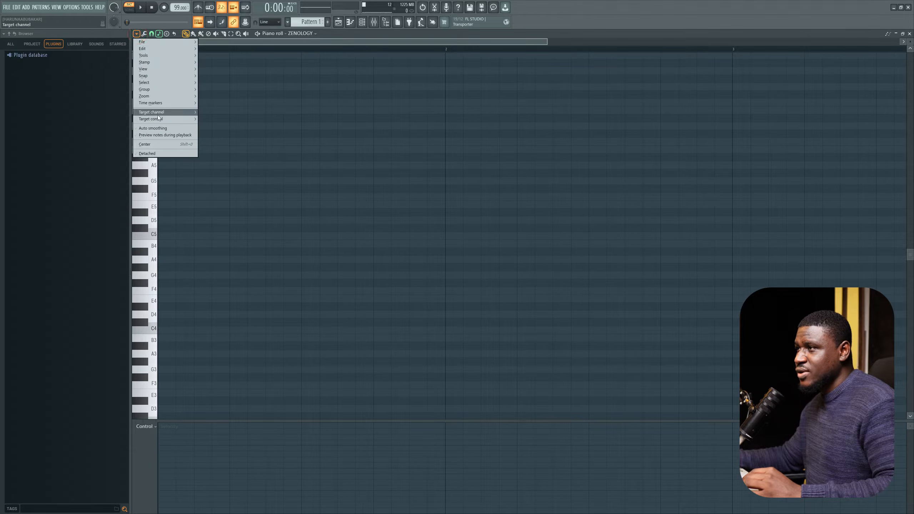
mouse_move(160, 119)
mouse_move(162, 70)
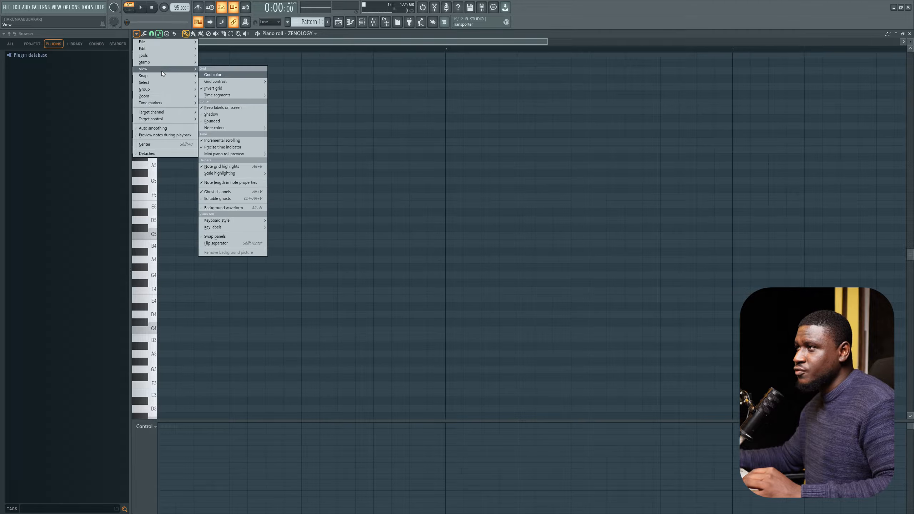
mouse_move(249, 225)
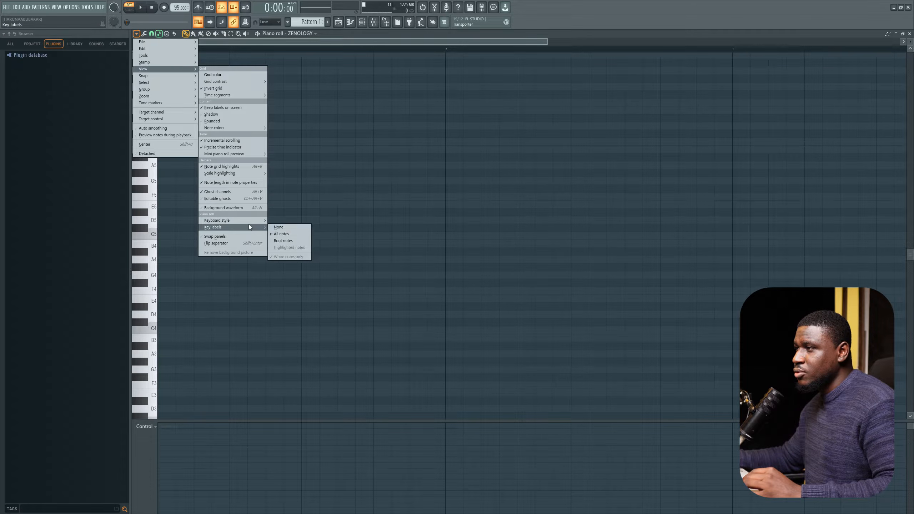
left_click(278, 234)
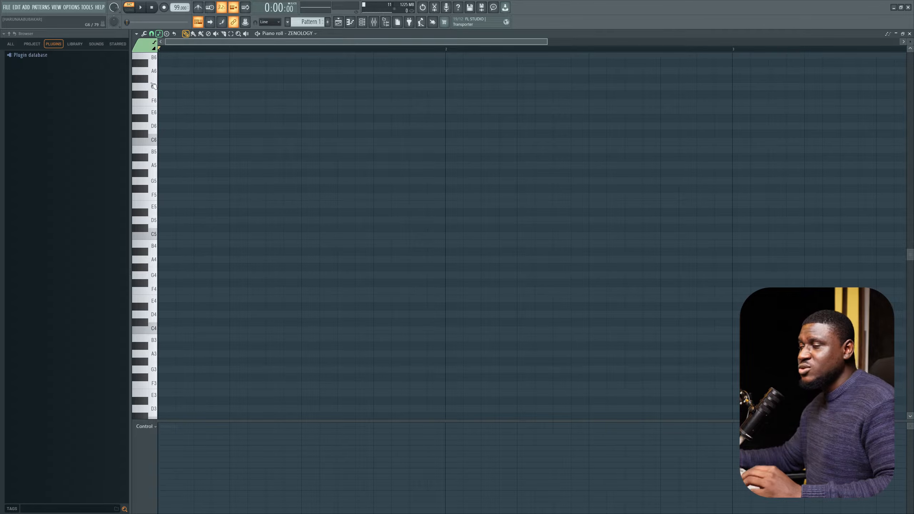
Step: Set the piano roll scale highlighting to Major (Ionian) with C as the root note
left_click(159, 34)
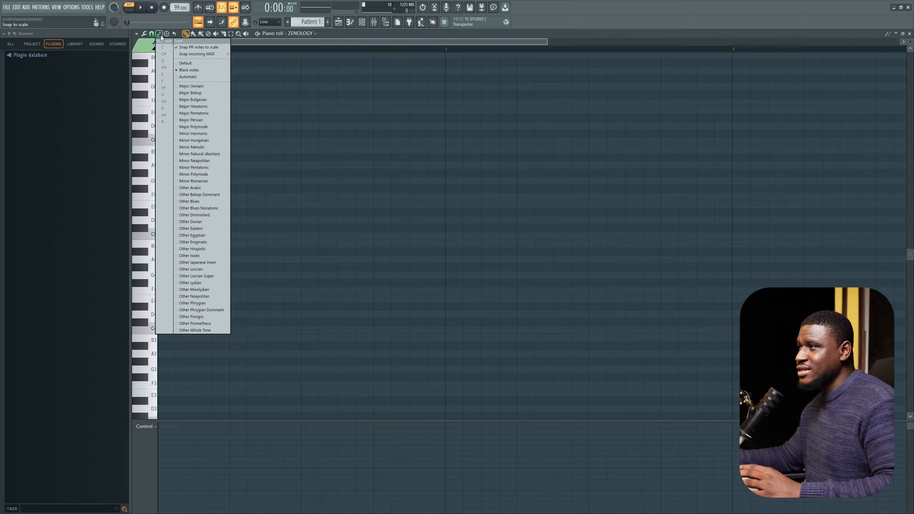
left_click(185, 89)
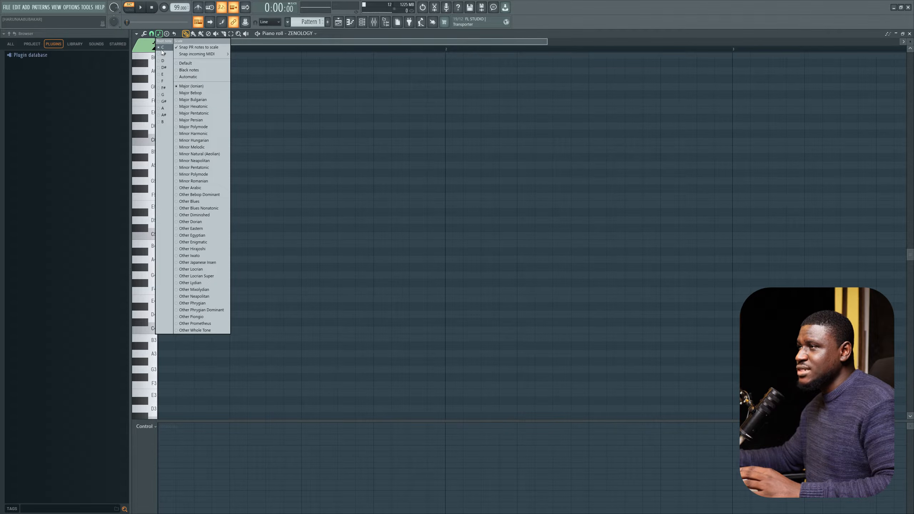
left_click(163, 81)
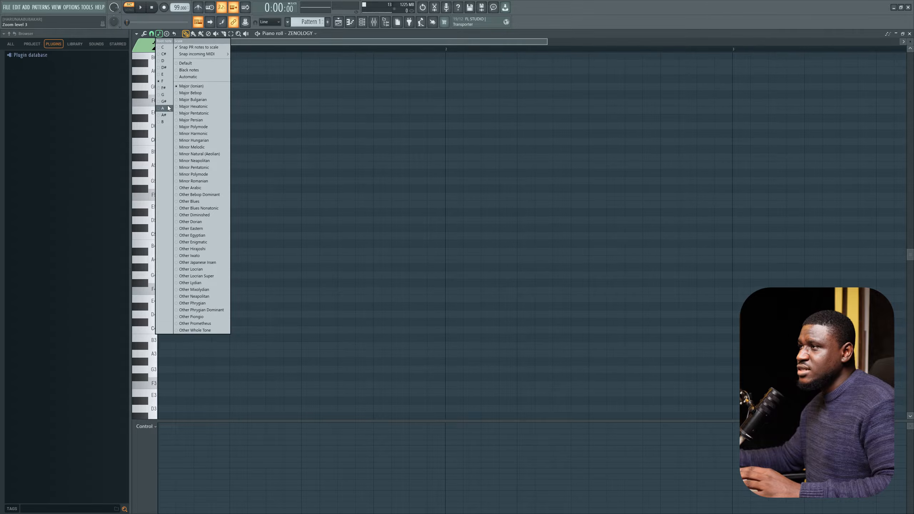
left_click(167, 108)
left_click(165, 121)
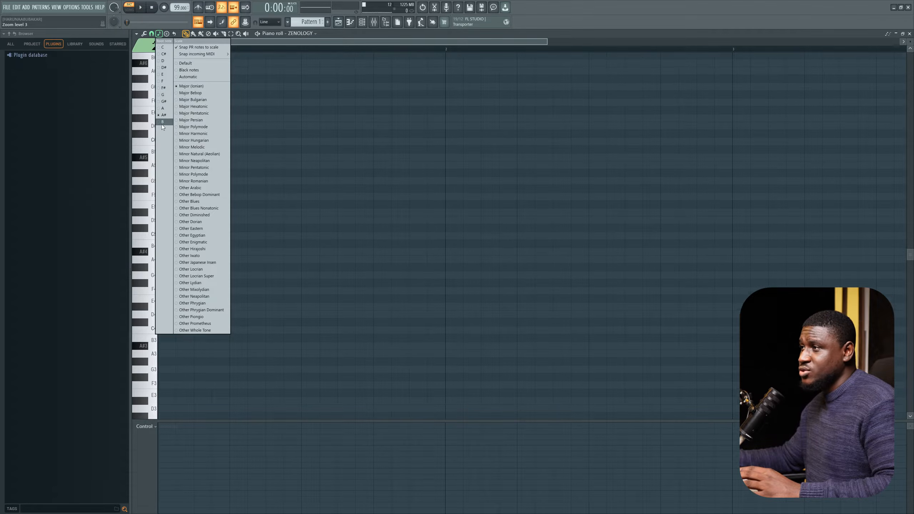
left_click(163, 49)
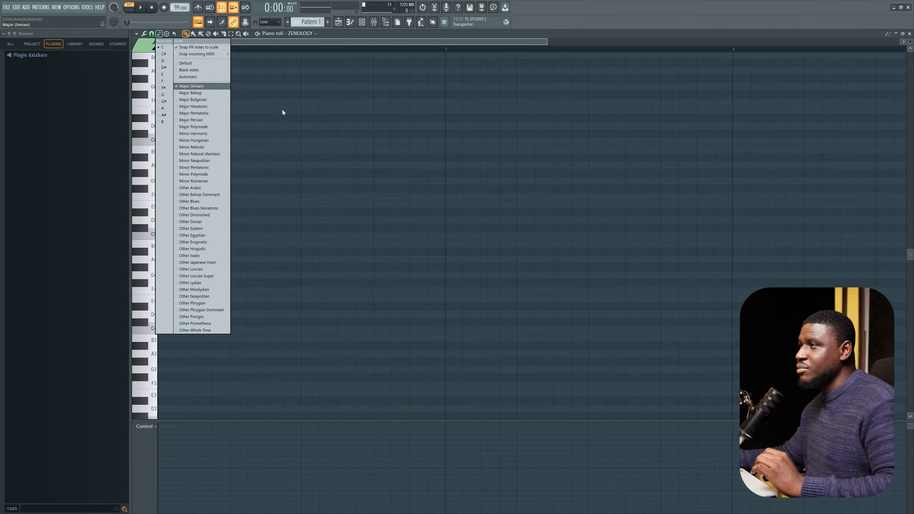
right_click(313, 144)
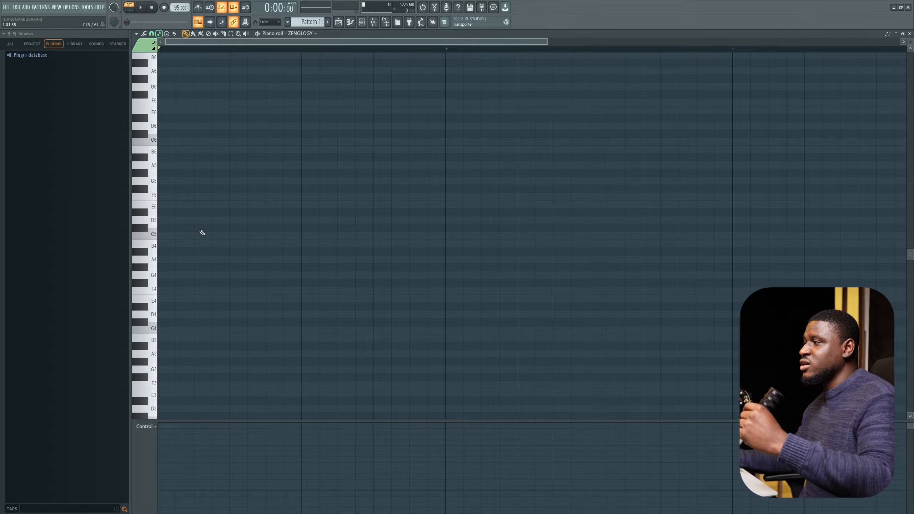
Step: Draw an F4 note at the start of the pattern and stretch it to about one bar long
scroll(324, 281, "down", 3)
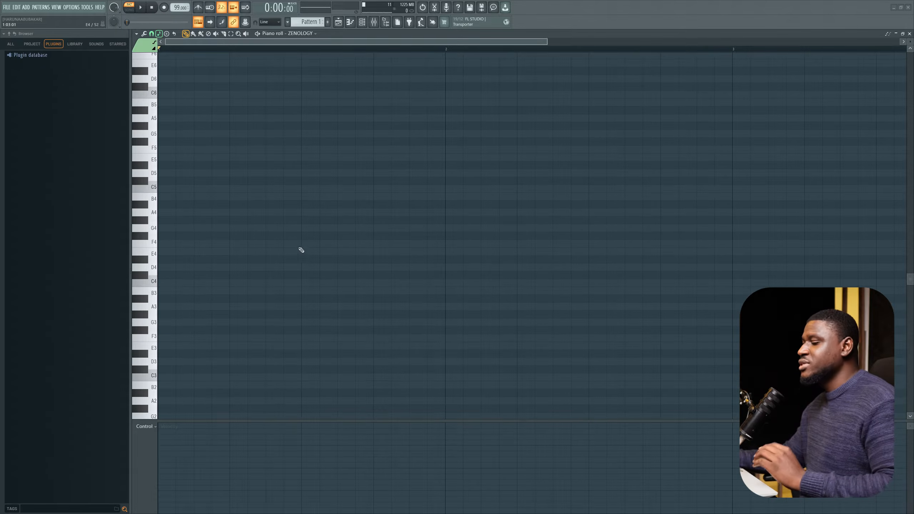
left_click(183, 213)
left_click_drag(207, 214, 250, 230)
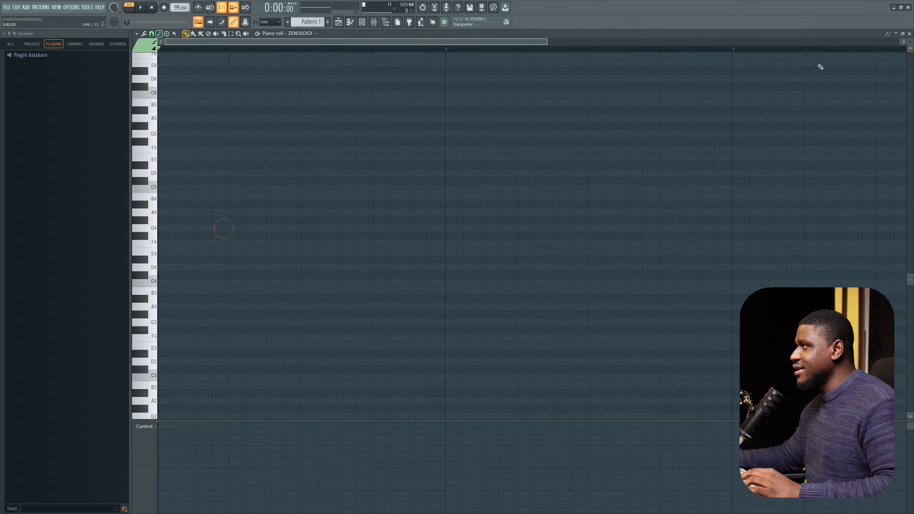
scroll(143, 234, "up", 2)
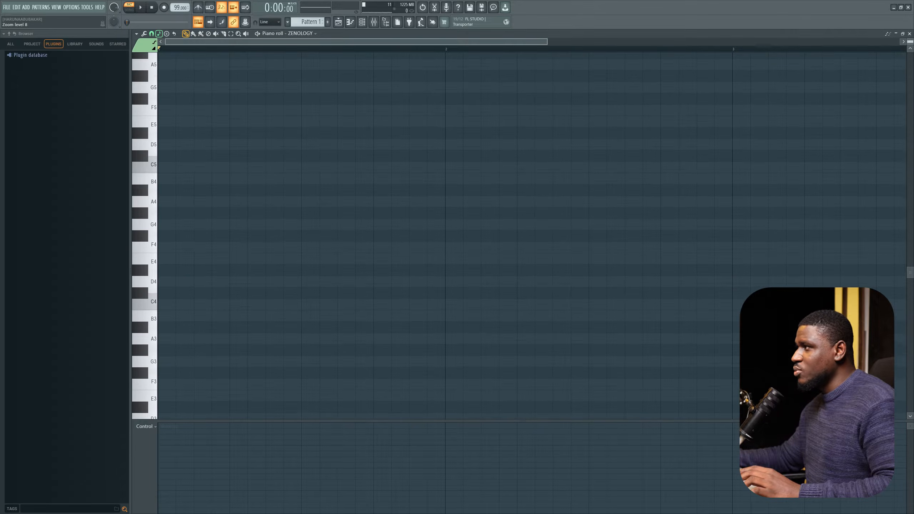
scroll(345, 227, "up", 3)
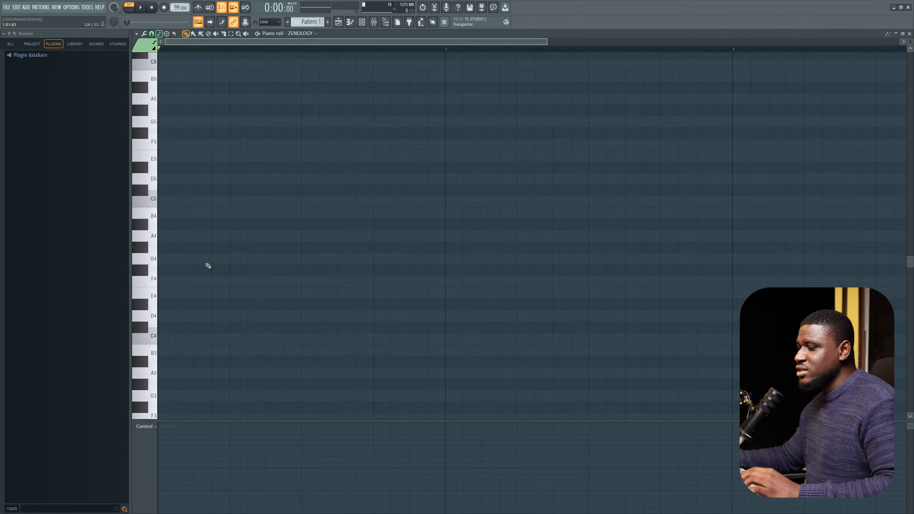
left_click(163, 283)
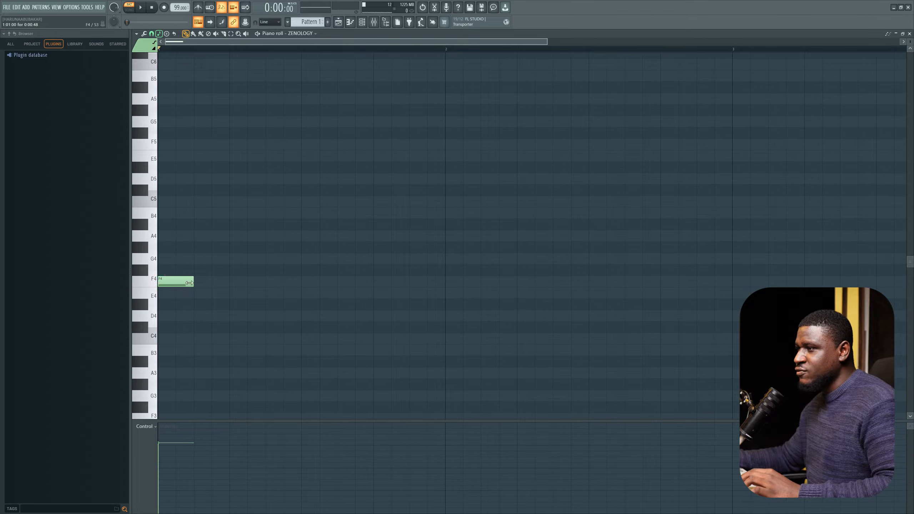
left_click_drag(199, 284, 445, 284)
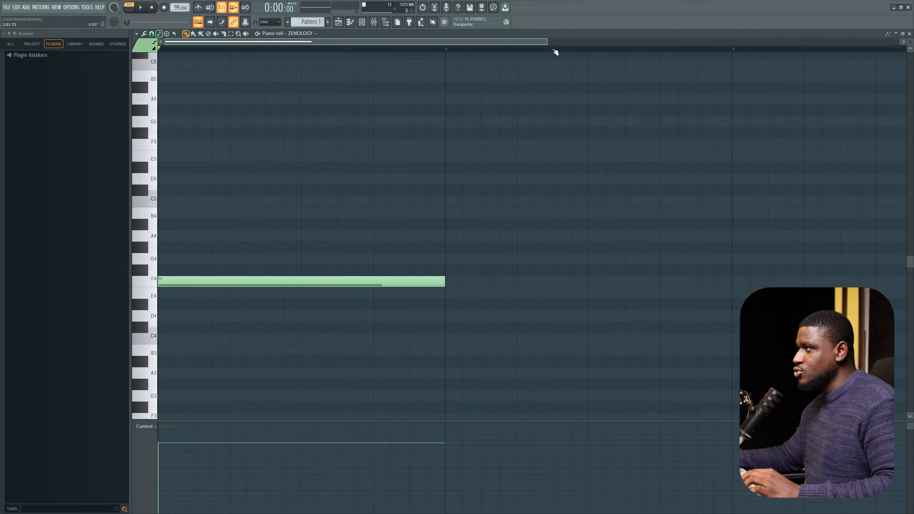
scroll(739, 61, "down", 2, "ctrl")
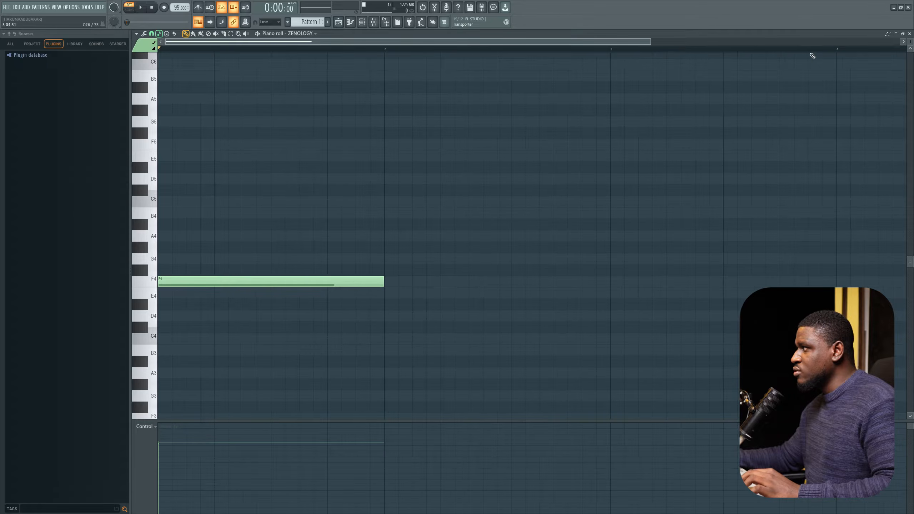
scroll(207, 261, "up", 2, "ctrl")
scroll(207, 270, "down", 2, "ctrl")
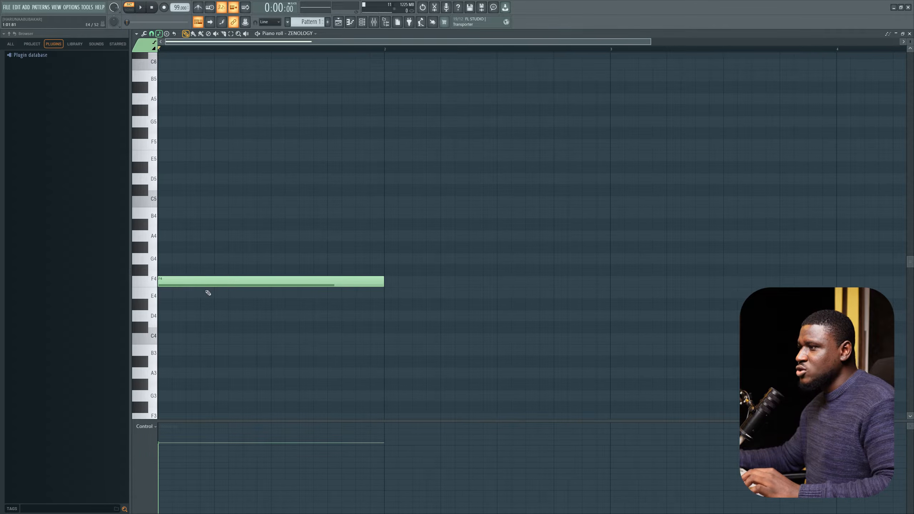
left_click(204, 284)
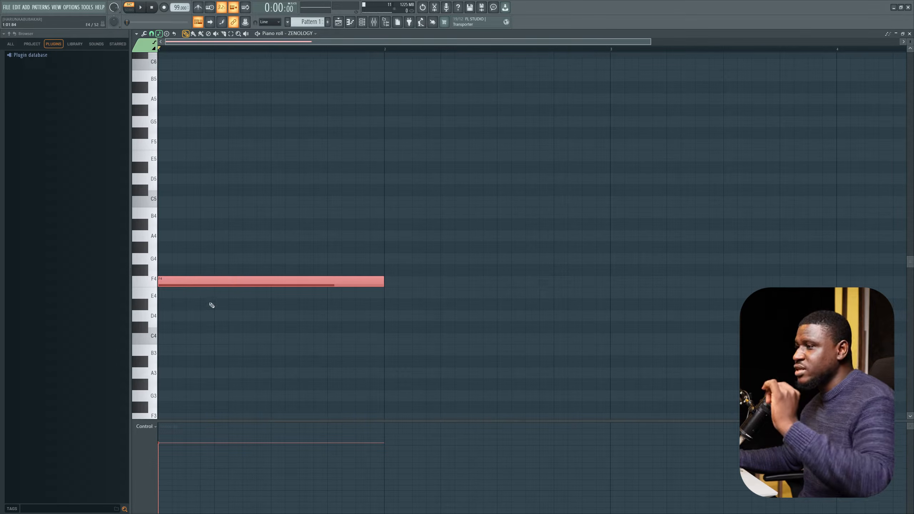
left_click(211, 309)
left_click(200, 282)
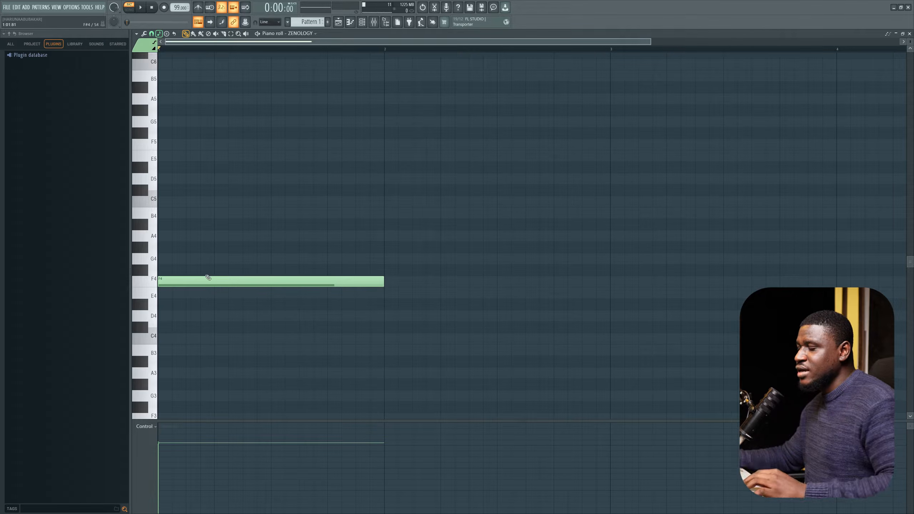
key("ctrl+a")
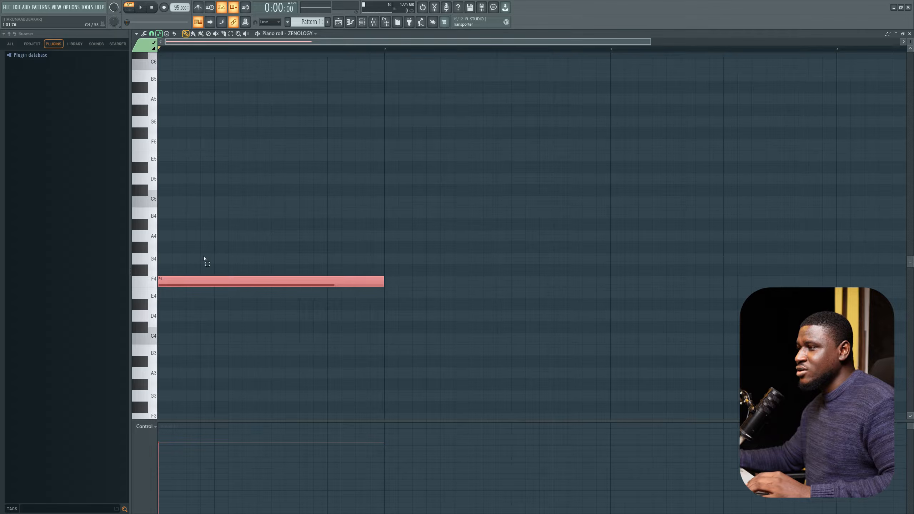
left_click_drag(204, 260, 242, 257)
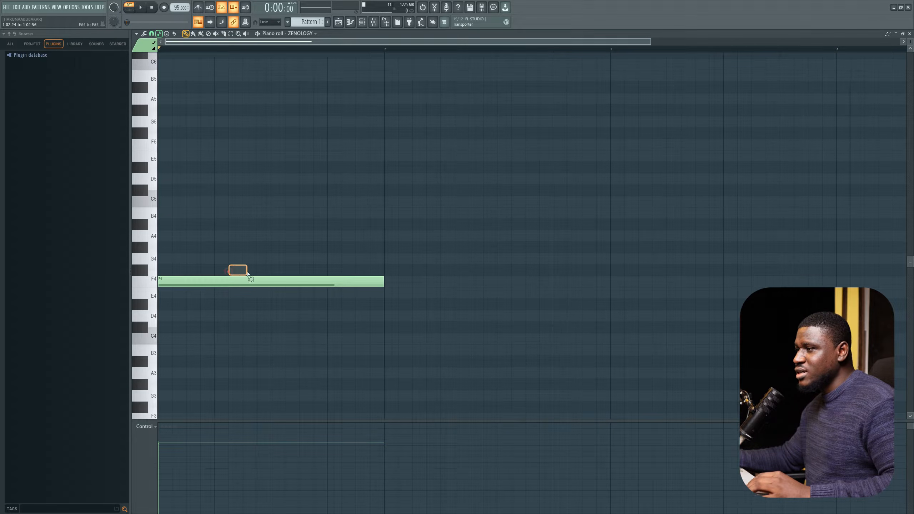
left_click(228, 271)
left_click(217, 266)
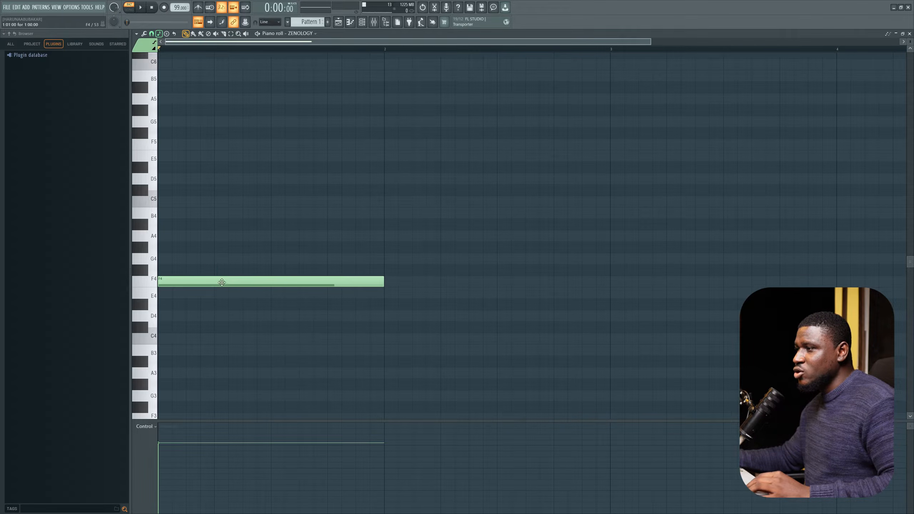
key("ctrl+a")
left_click(223, 257)
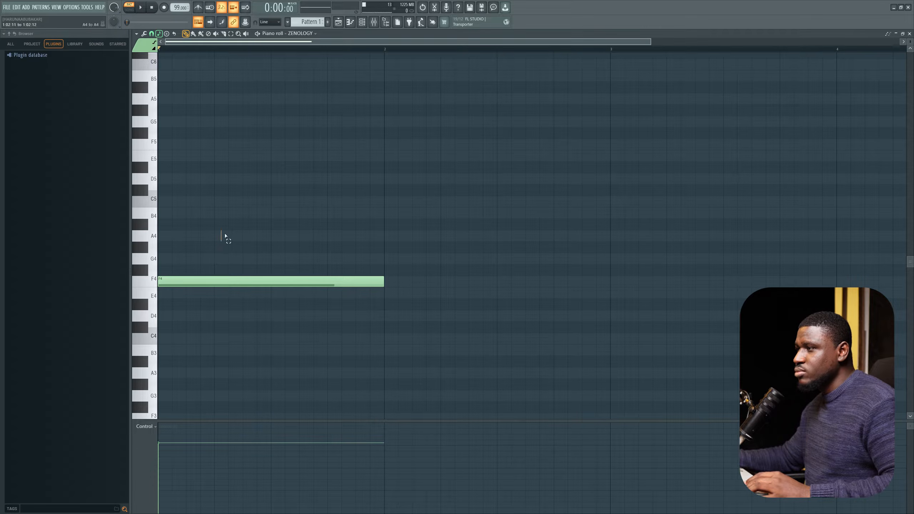
Step: Add A4 and C5 notes above the F4 note to build a one-bar F major chord, and play it back
left_click(219, 234)
left_click(166, 235)
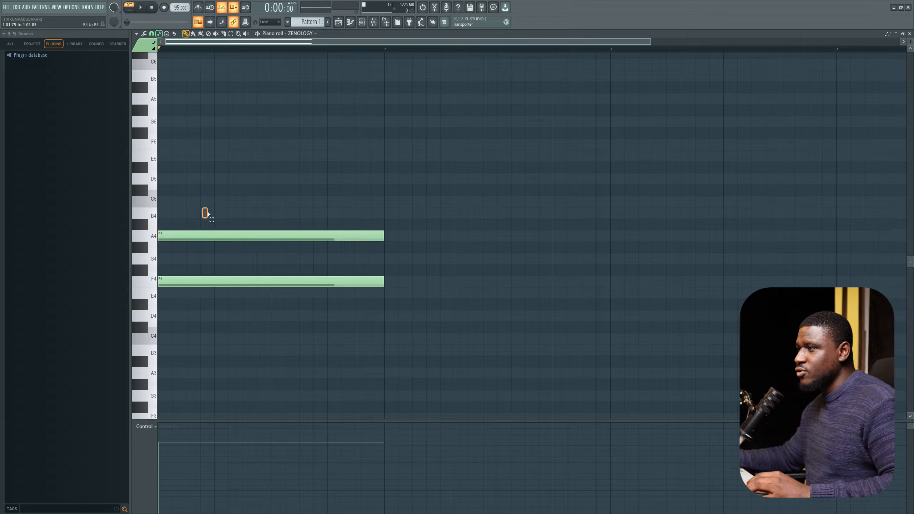
left_click(175, 202)
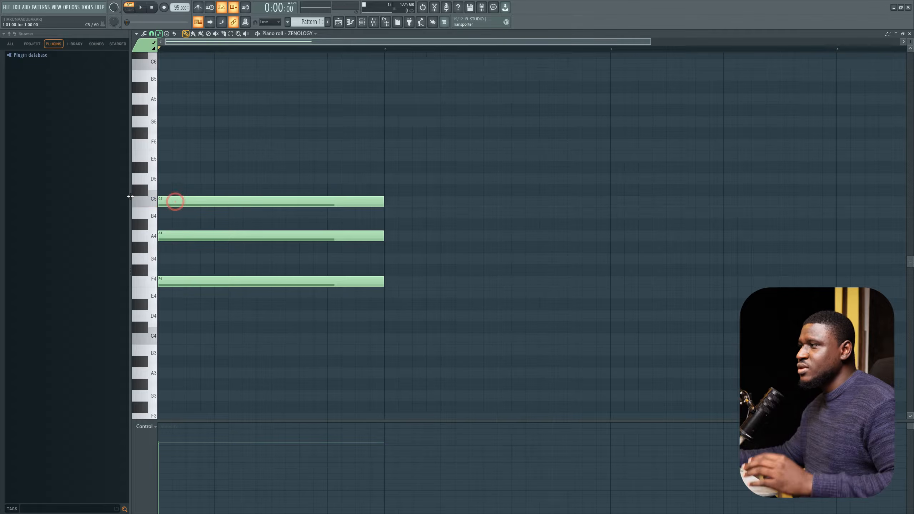
key("space")
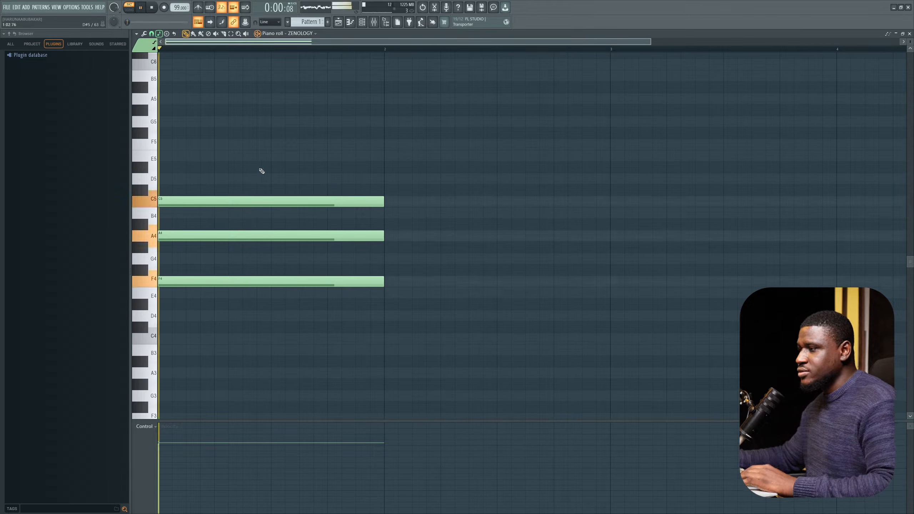
key("space")
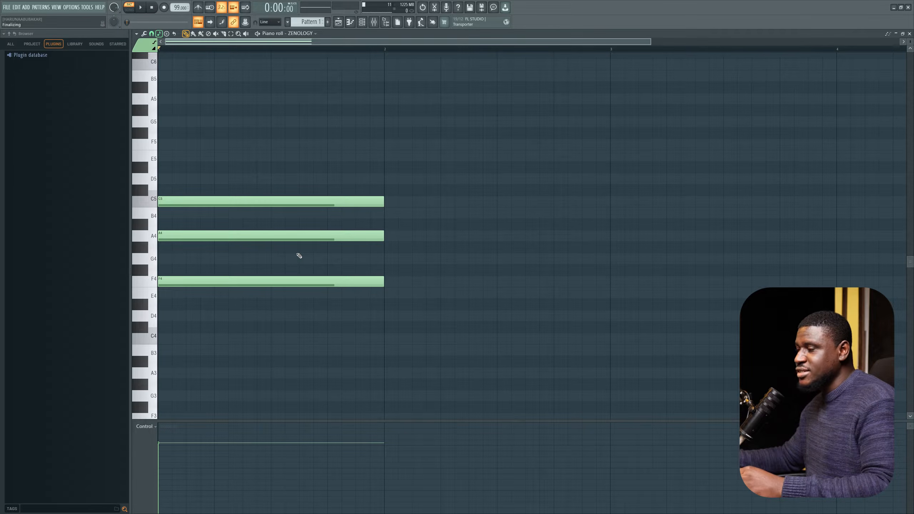
Step: Scale the chord notes' velocities with the Level scaling Multiply slider, preview the result, and accept
key("alt+s")
left_click_drag(457, 250, 457, 248)
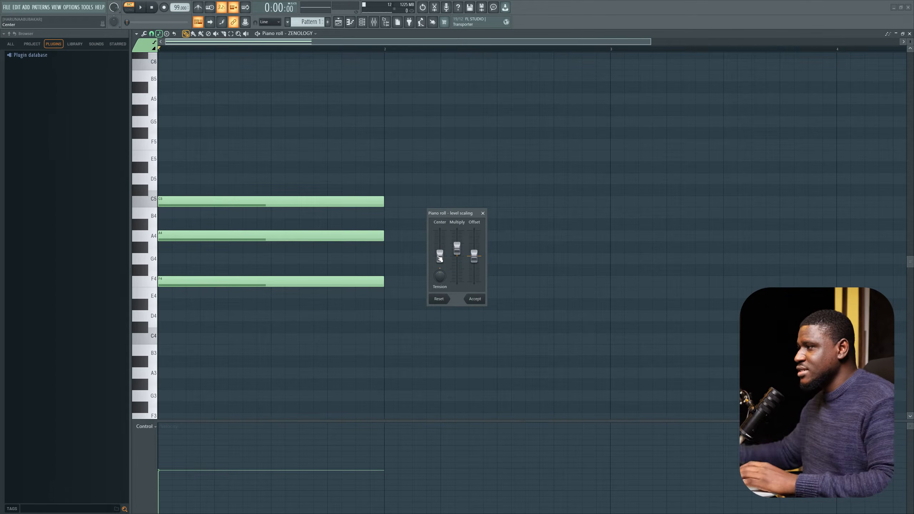
key("space")
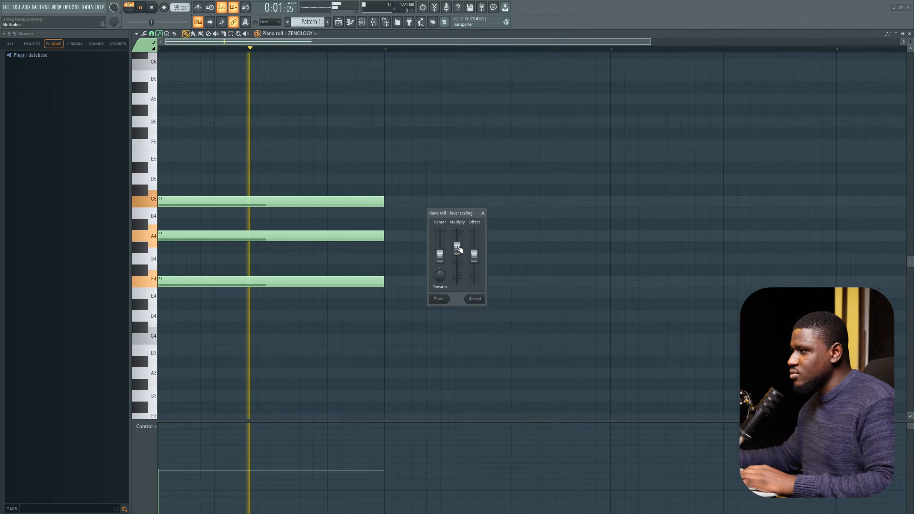
key("space")
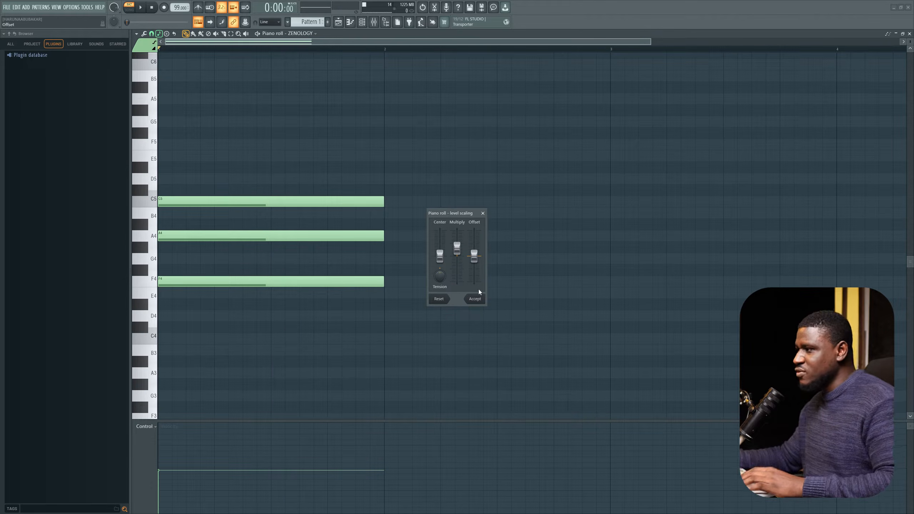
left_click(475, 299)
key("space")
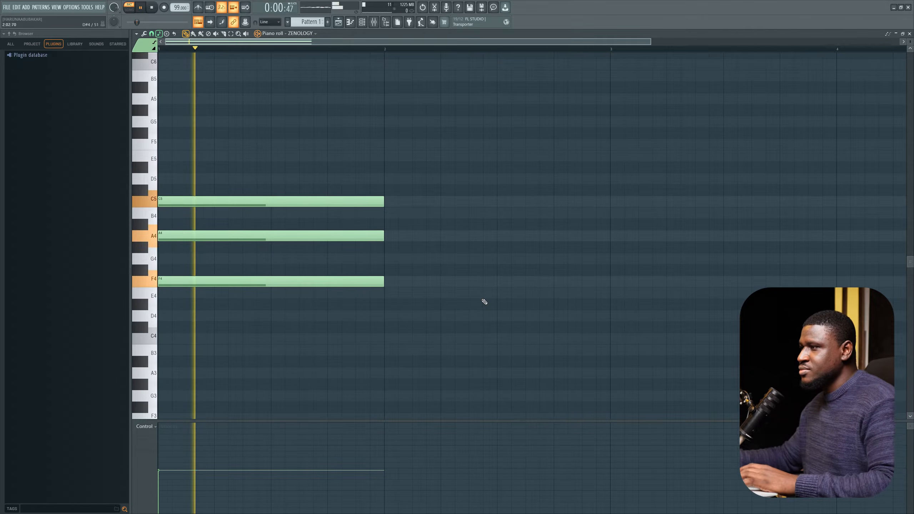
key("space")
Step: Reopen Level scaling, raise the Multiply slider a little more, preview, and accept
key("alt+x")
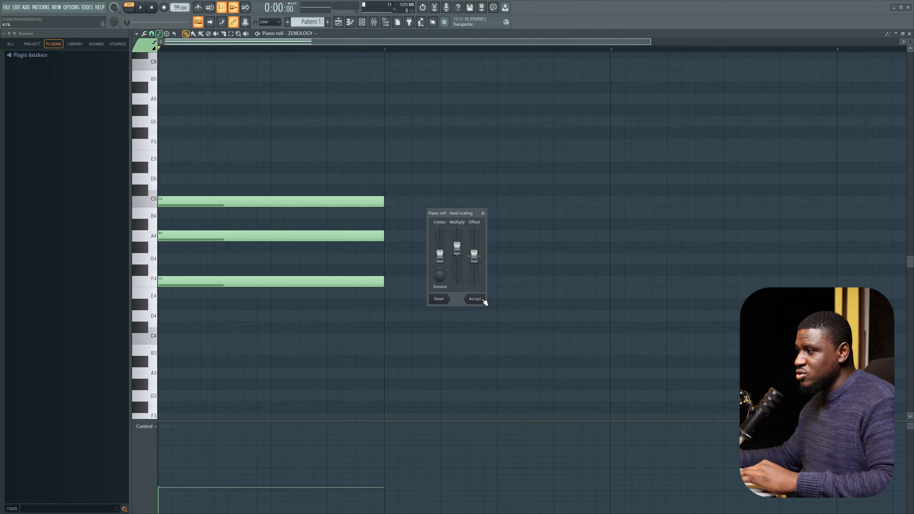
mouse_move(457, 249)
left_mouse_down()
mouse_move(457, 234)
mouse_move(458, 241)
left_mouse_up()
key("space")
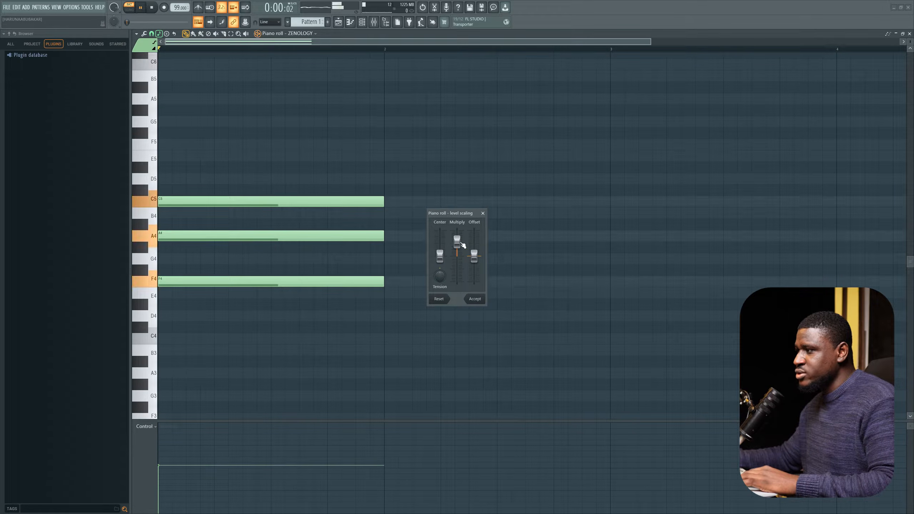
key("space")
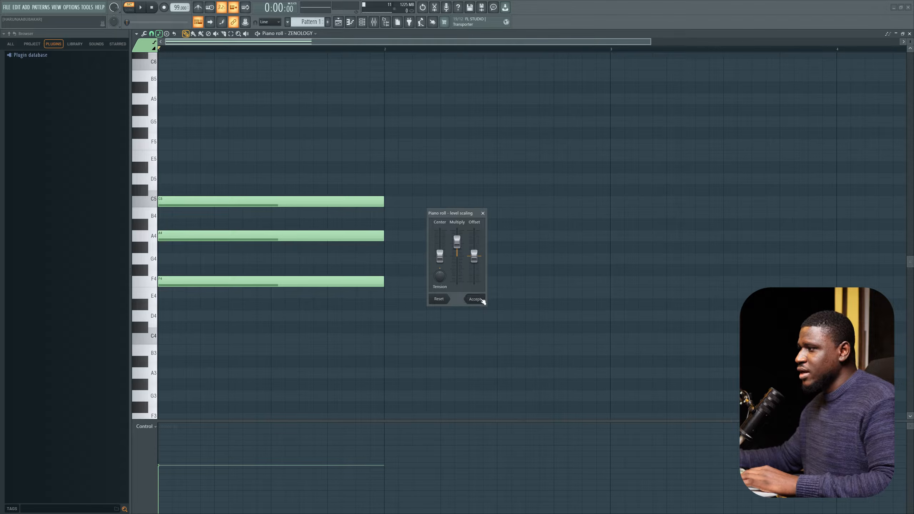
left_click(475, 299)
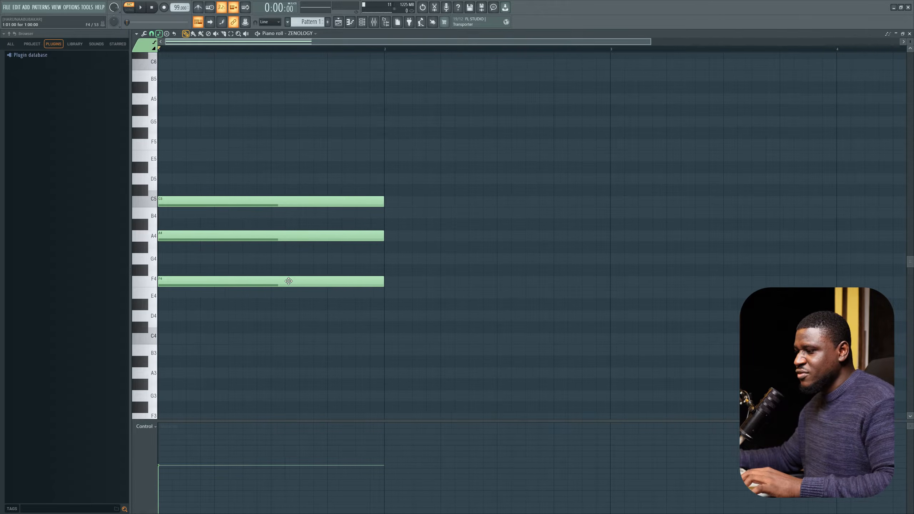
Step: Select the F major chord and duplicate it three times so it fills four bars
scroll(289, 281, "down", 2)
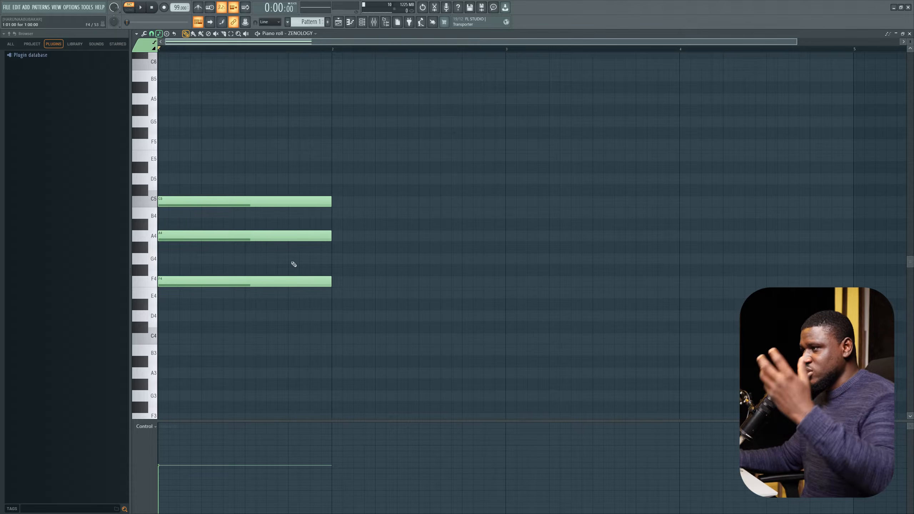
key("ctrl+a")
left_click(311, 185)
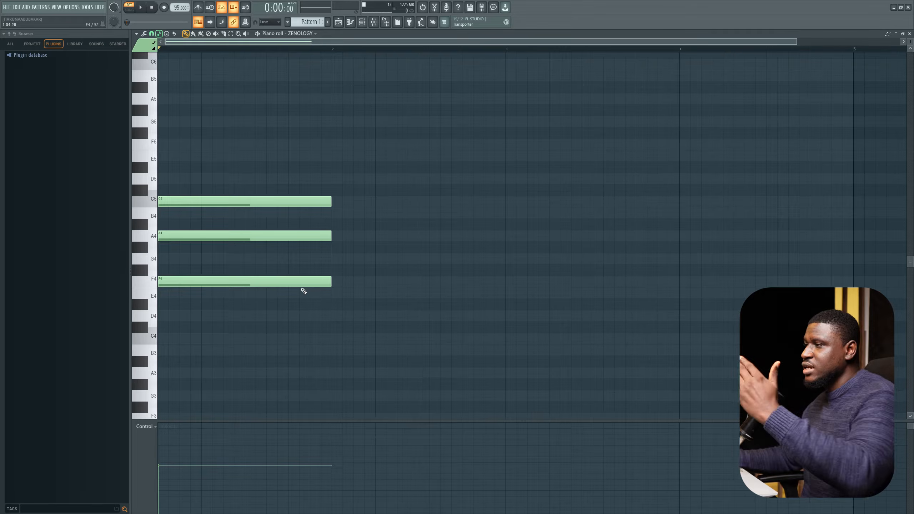
left_click_drag(318, 180, 304, 320)
scroll(305, 320, "down", 1, "ctrl")
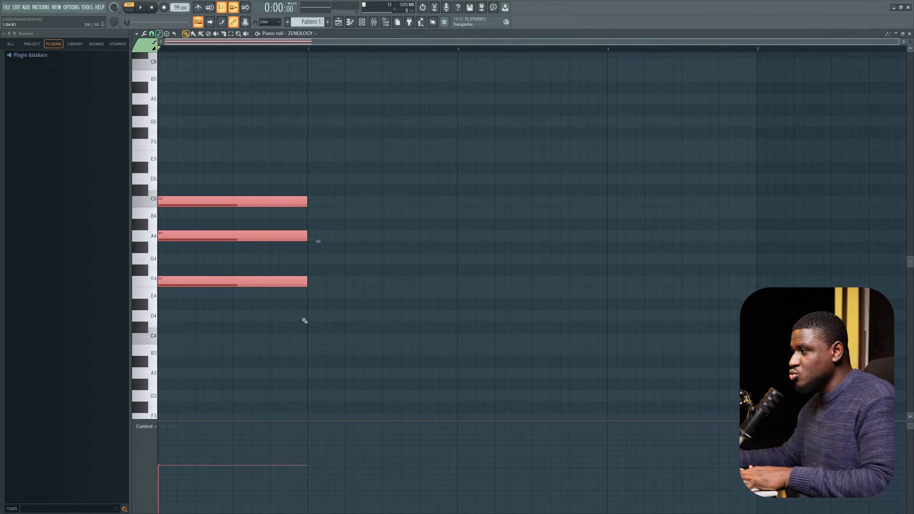
key("ctrl+b")
key("ctrl+b")
key("ctrl+b")
scroll(304, 320, "down", 2, "ctrl")
key("ctrl+d")
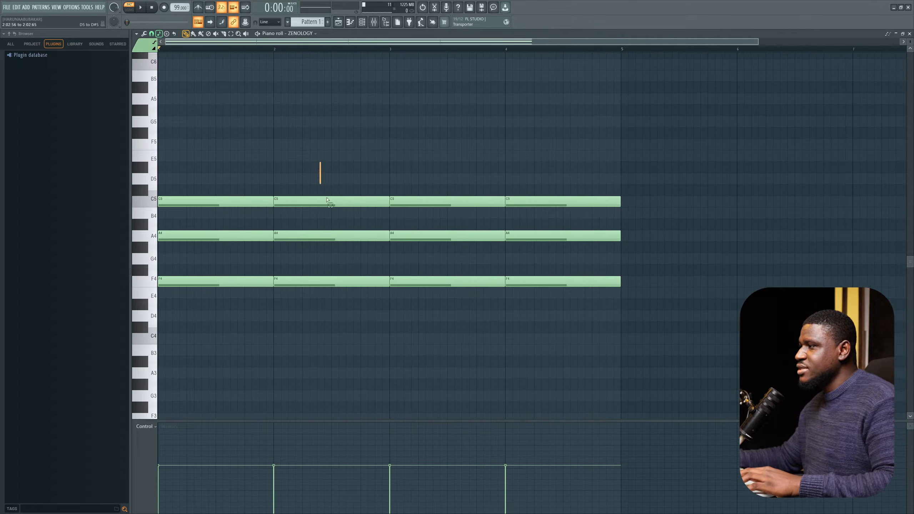
left_click_drag(327, 200, 349, 317)
left_click_drag(424, 183, 447, 296)
left_click_drag(561, 196, 551, 325)
key("ctrl+d")
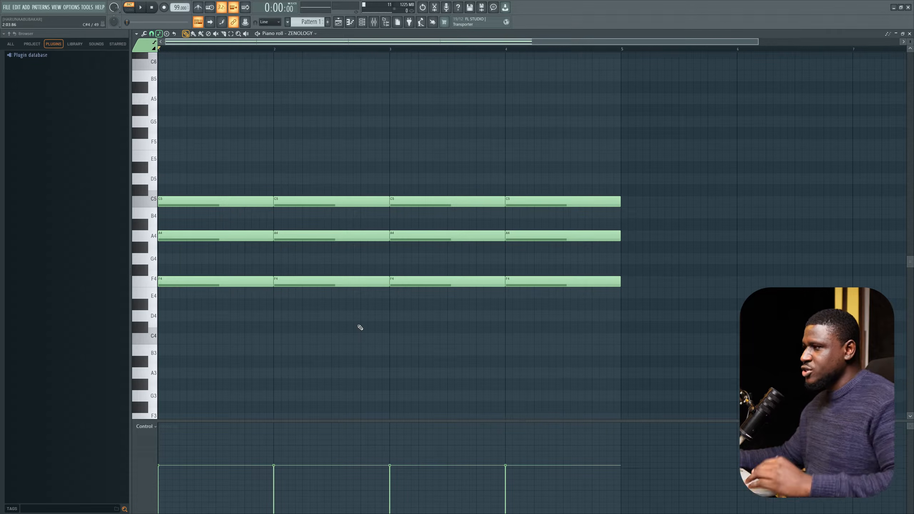
Step: Select the second-bar chord and transpose it up to G4, B4 and D5
mouse_move(327, 317)
left_mouse_down()
mouse_move(327, 175)
mouse_move(320, 351)
left_mouse_up()
left_click(233, 36)
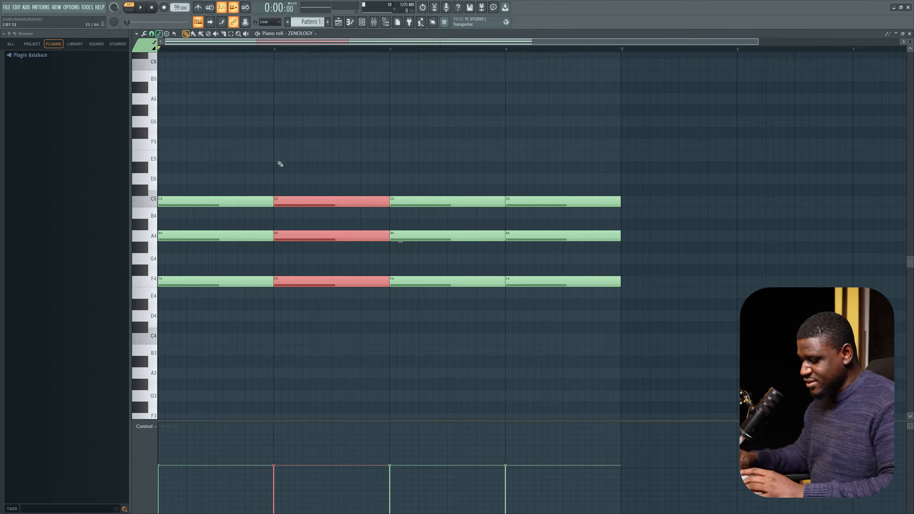
key("shift+Up")
key("shift+Up")
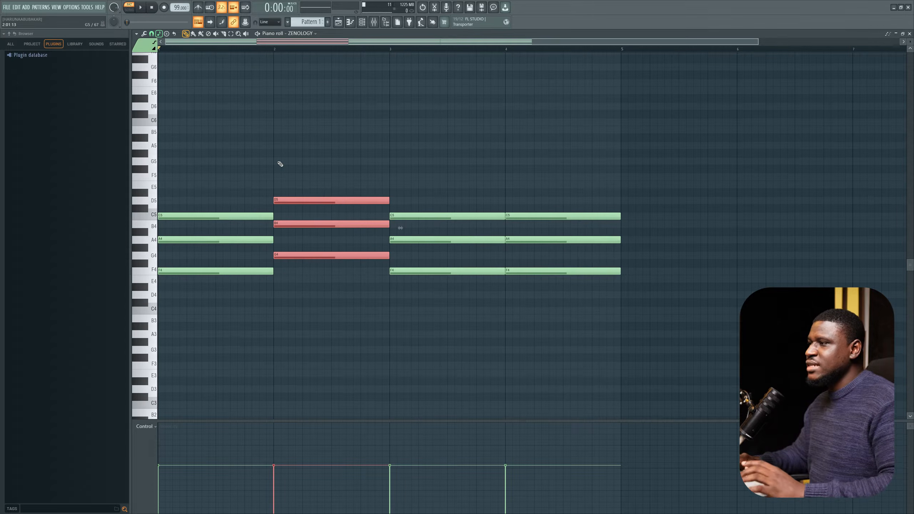
Step: Try shifting the second-bar G chord up and down through other voicings, returning it to G4, B4, D5
left_click_drag(247, 184, 218, 293)
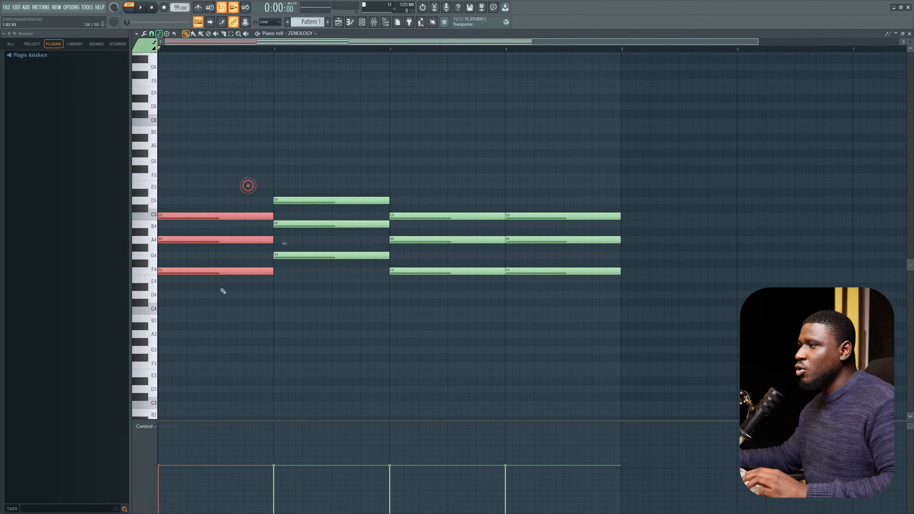
left_click_drag(338, 187, 338, 277)
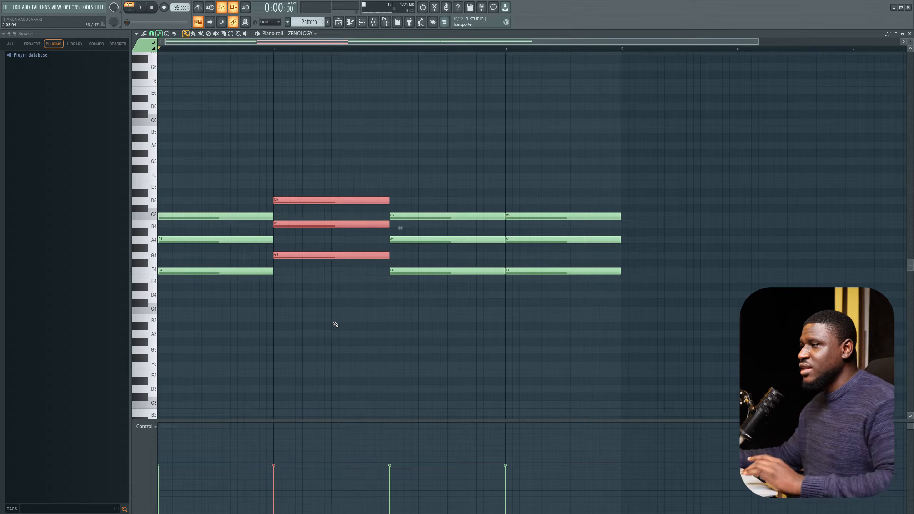
key("space")
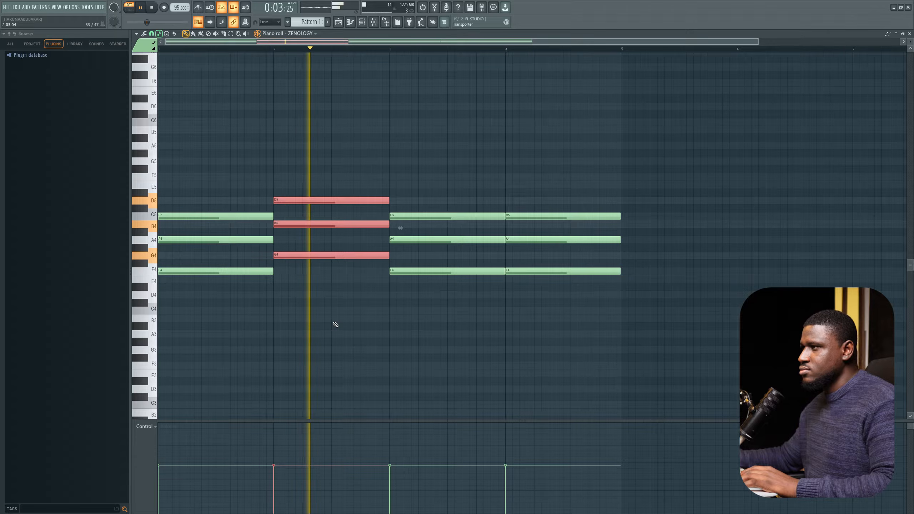
key("space")
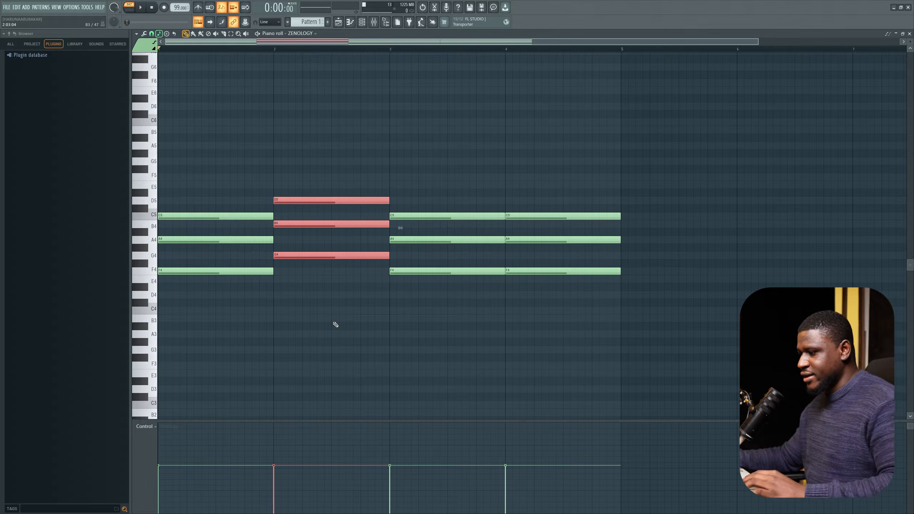
key("alt+Up")
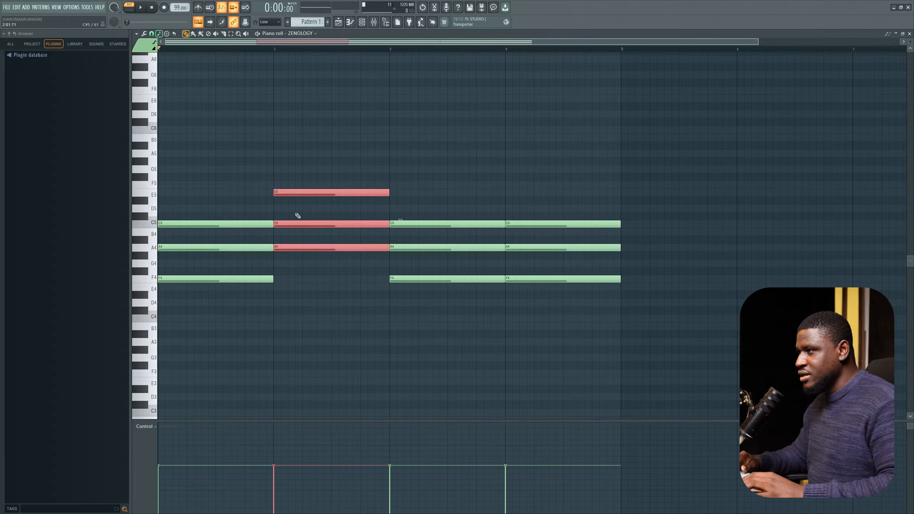
key("alt+Down")
key("alt+Down")
key("alt+Down")
key("alt+Down")
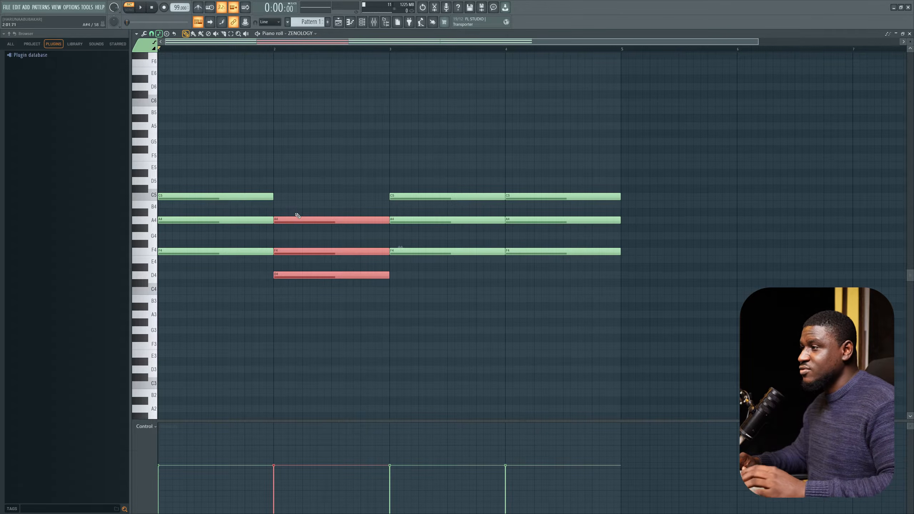
key("alt+Up")
key("alt+Up")
key("alt+Up")
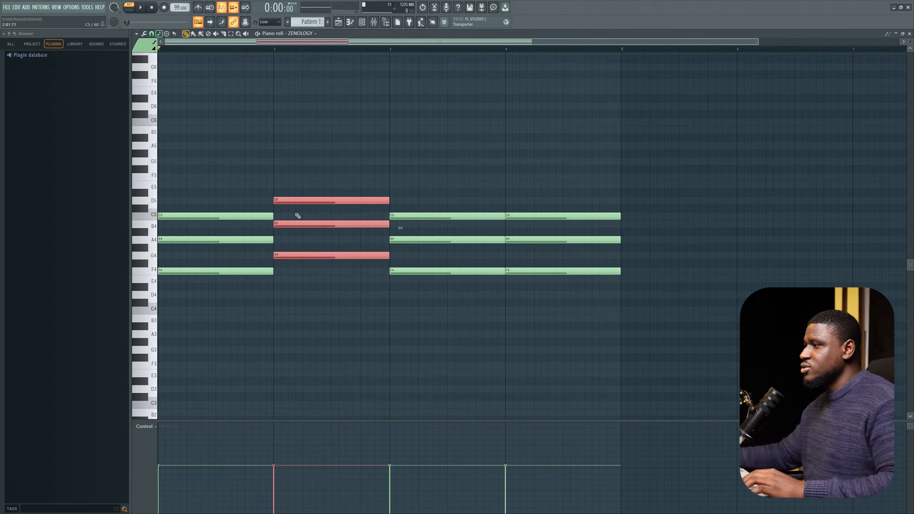
Step: Select the third-bar chord, shift it down to E4, G4 and B4, and play the progression
left_click_drag(390, 181, 415, 300)
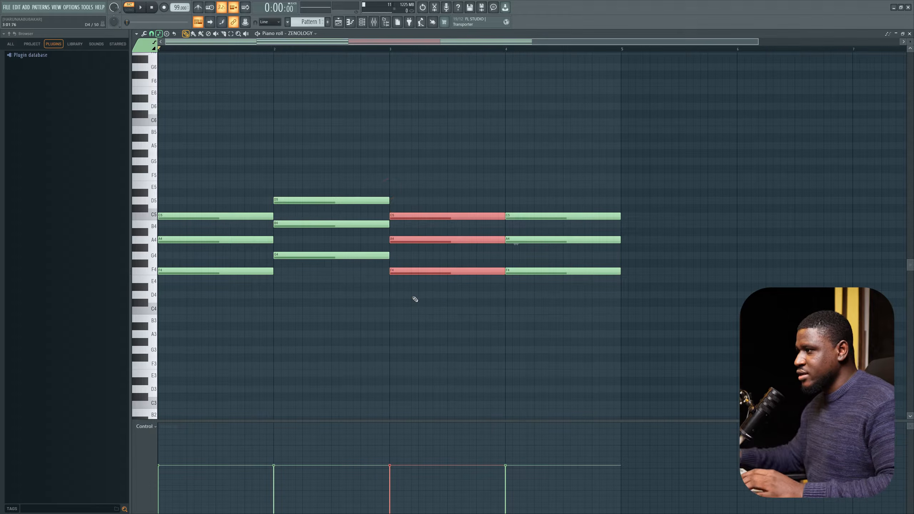
key("alt+Down")
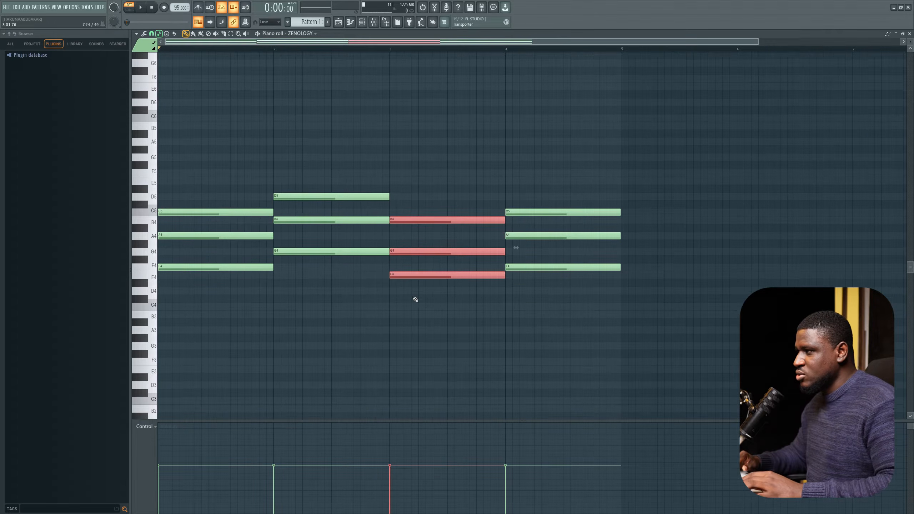
key("space")
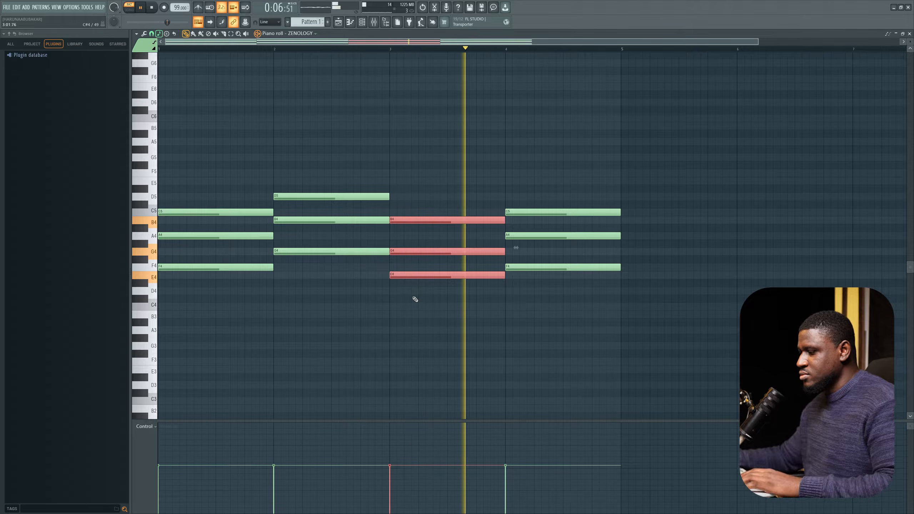
key("space")
Step: Select the fourth-bar chord and transpose it up to A4, C5 and E5
left_click_drag(525, 193, 544, 350)
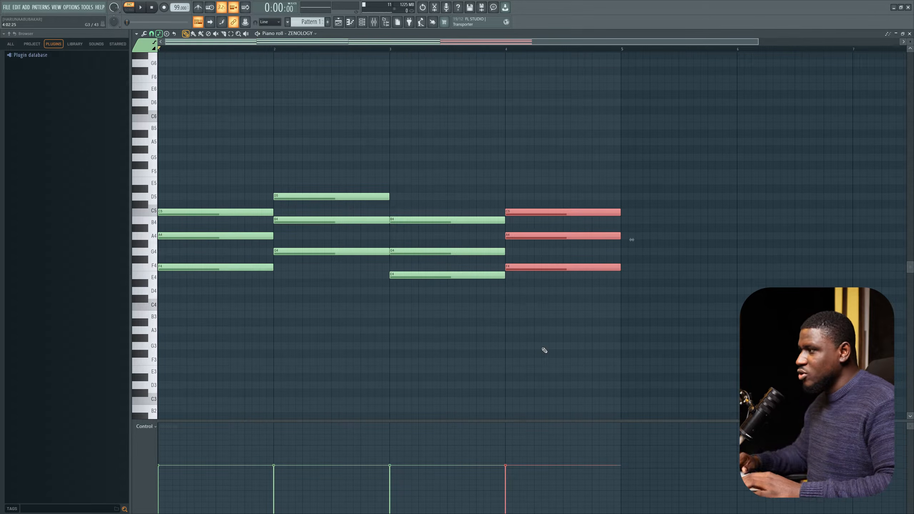
key("shift+Up")
key("shift+Up")
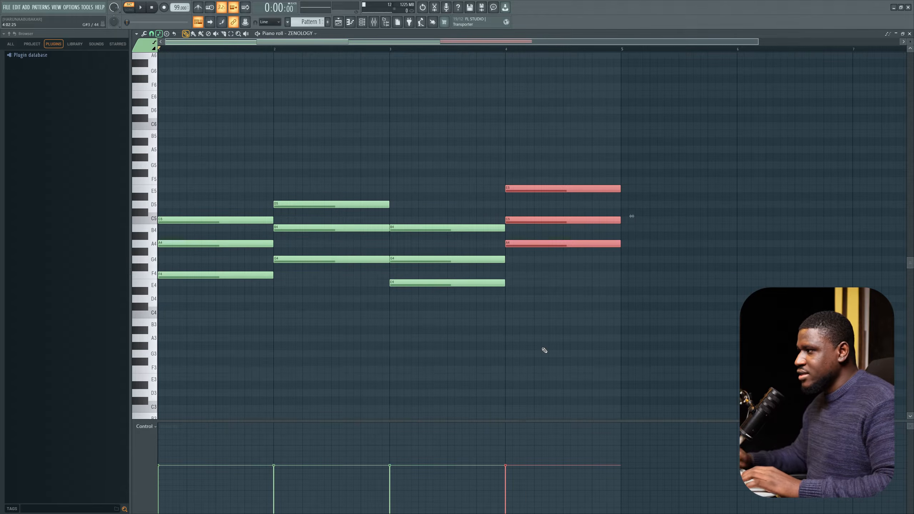
Step: Deselect the chords and play the four-bar progression
key("space")
key("ctrl+d")
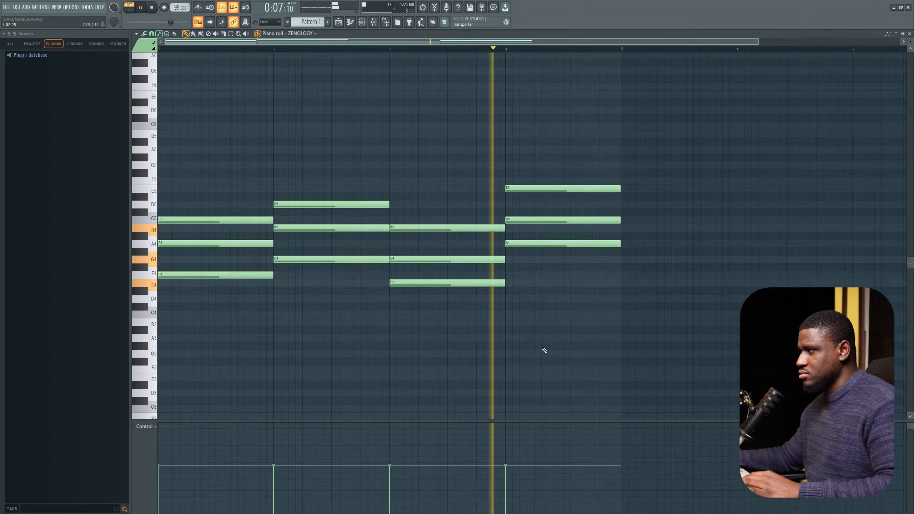
key("space")
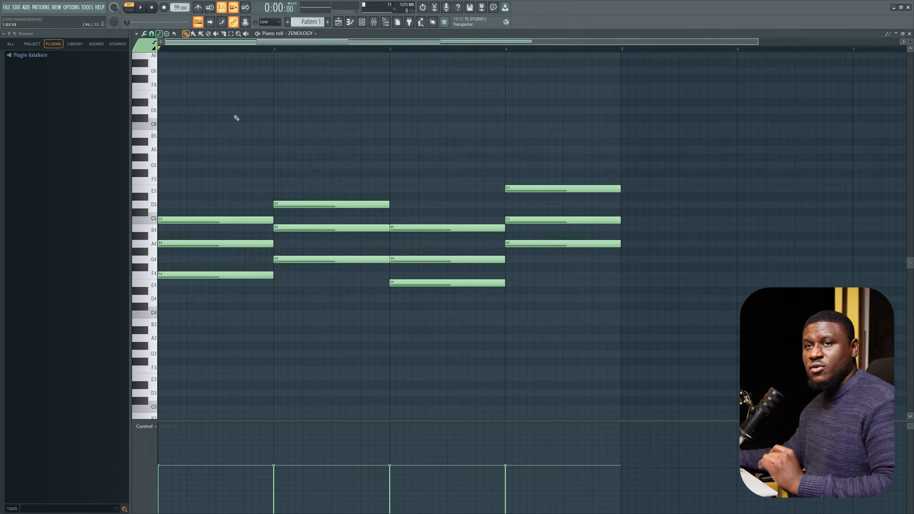
Step: Select each bar's chord in turn to review the progression, then deselect everything
left_click_drag(227, 198, 229, 301)
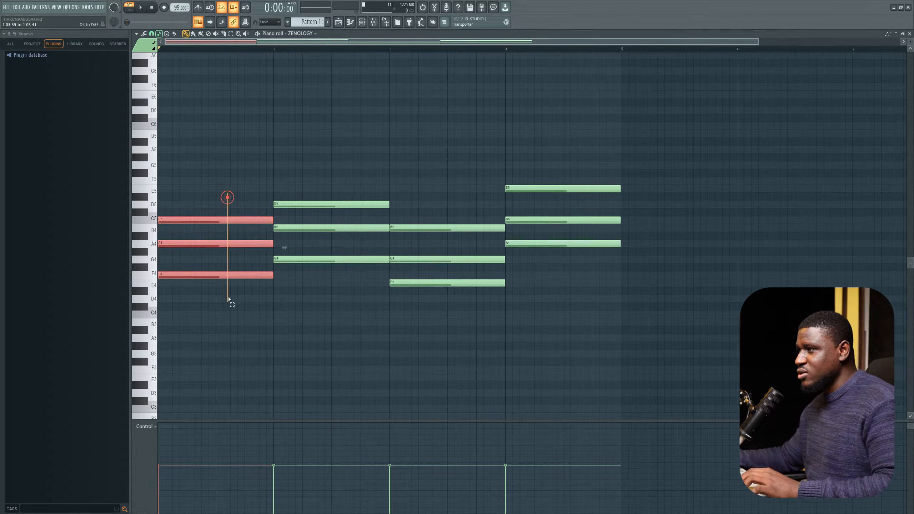
left_click_drag(321, 177, 328, 275)
left_click_drag(425, 200, 445, 283)
left_click_drag(543, 164, 556, 279)
key("ctrl+d")
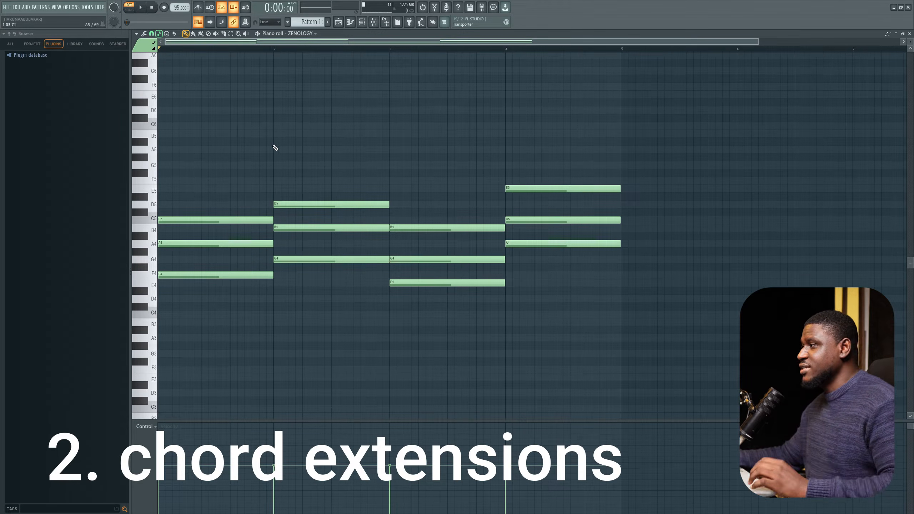
Step: Select each bar's chord again and audition the first-bar chord's F4, A4 and C5 notes
left_click_drag(911, 43, 912, 40)
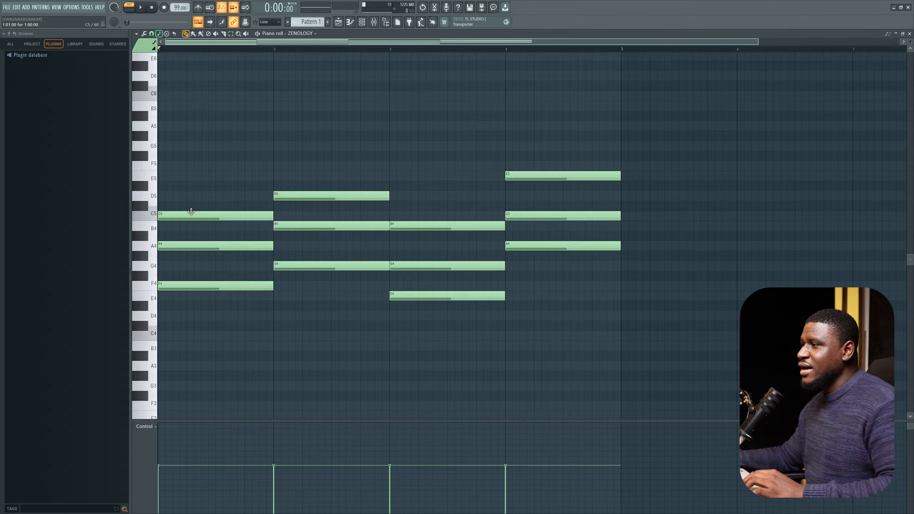
left_click_drag(226, 179, 259, 307)
left_click_drag(316, 149, 338, 307)
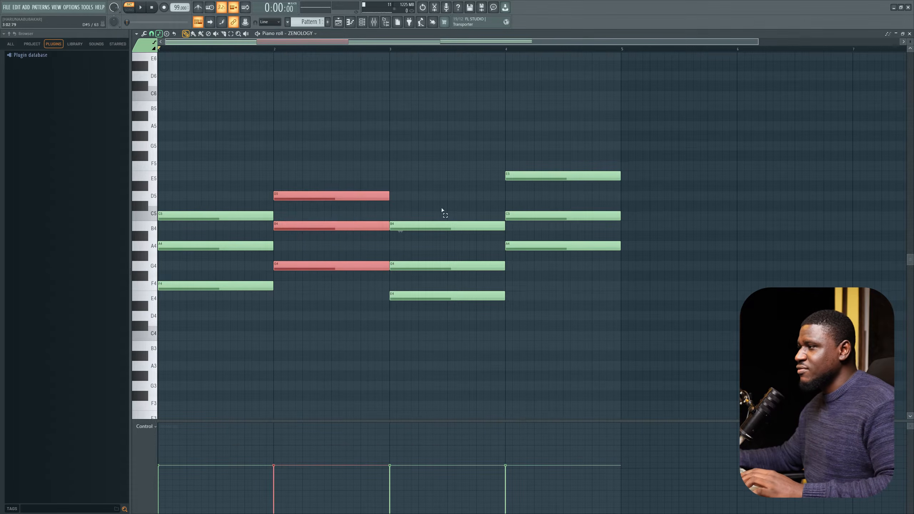
left_click_drag(441, 198, 475, 337)
left_click_drag(533, 132, 566, 281)
left_click_drag(201, 187, 216, 304)
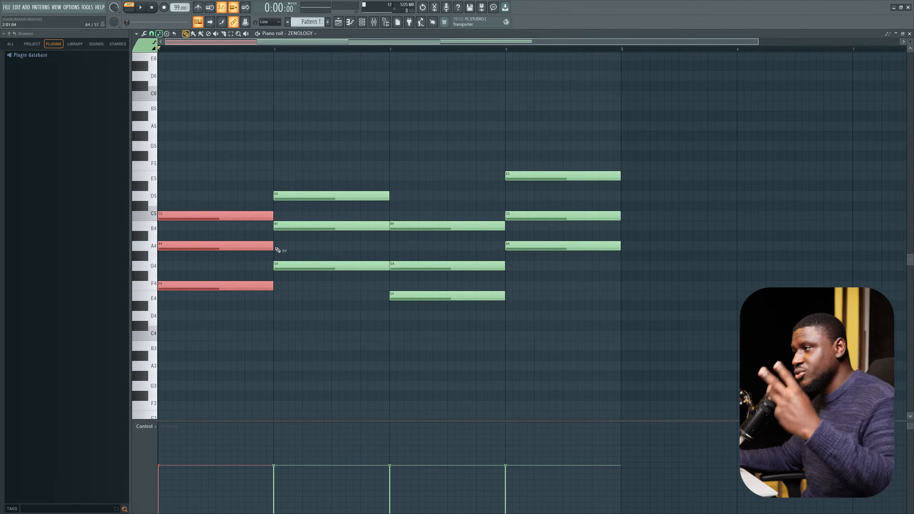
left_click(217, 198, "ctrl")
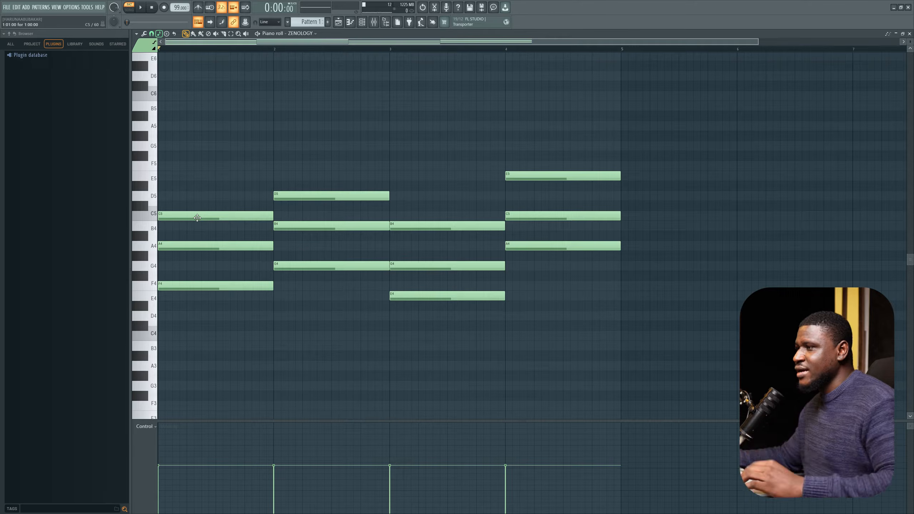
left_click(214, 286)
left_click(218, 246)
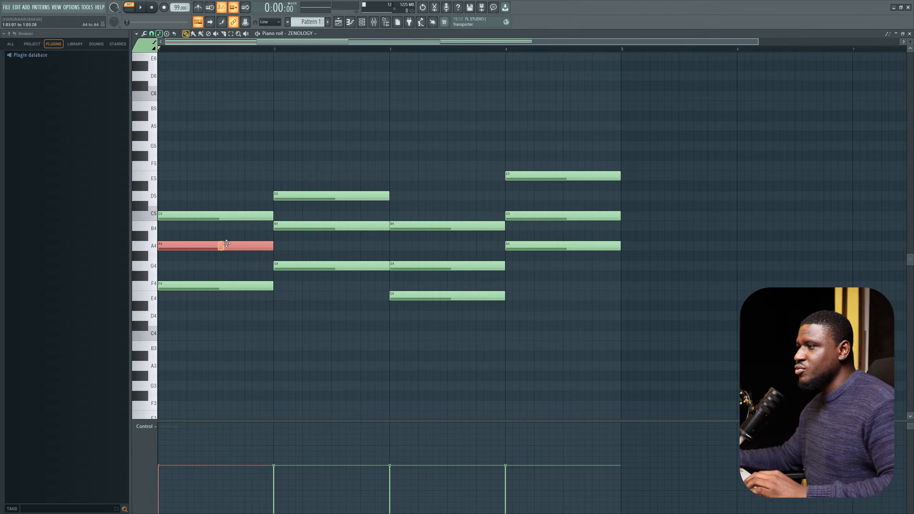
left_click(221, 213)
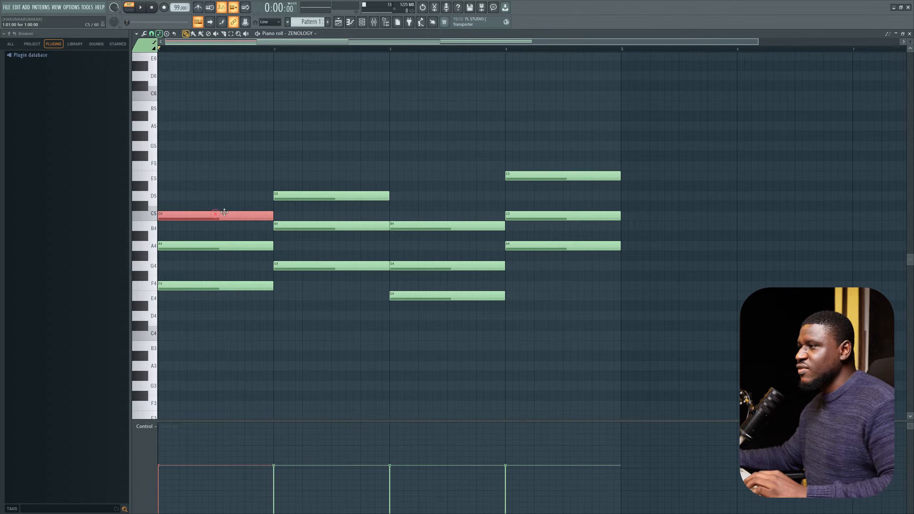
Step: Add an E5 note on top of the first-bar chord and play it
left_click(183, 175)
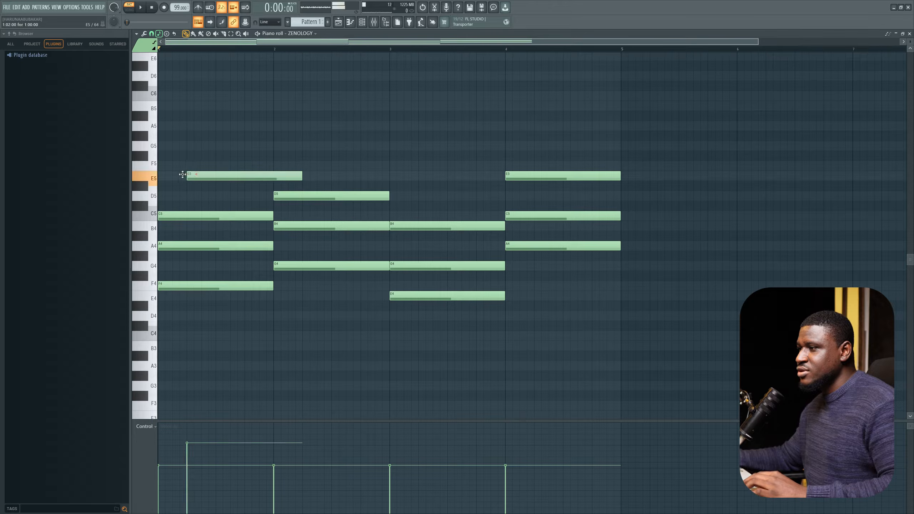
left_click_drag(183, 175, 169, 175)
right_click(191, 180)
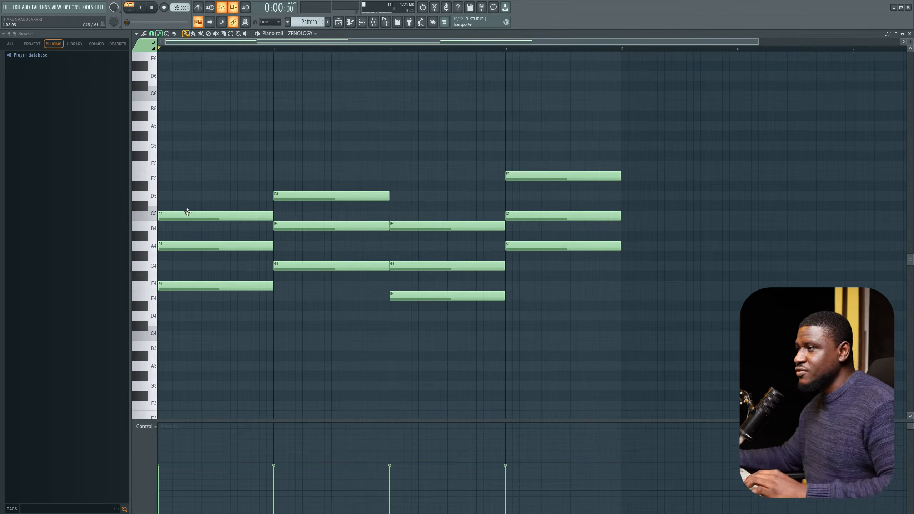
left_click_drag(184, 179, 169, 176)
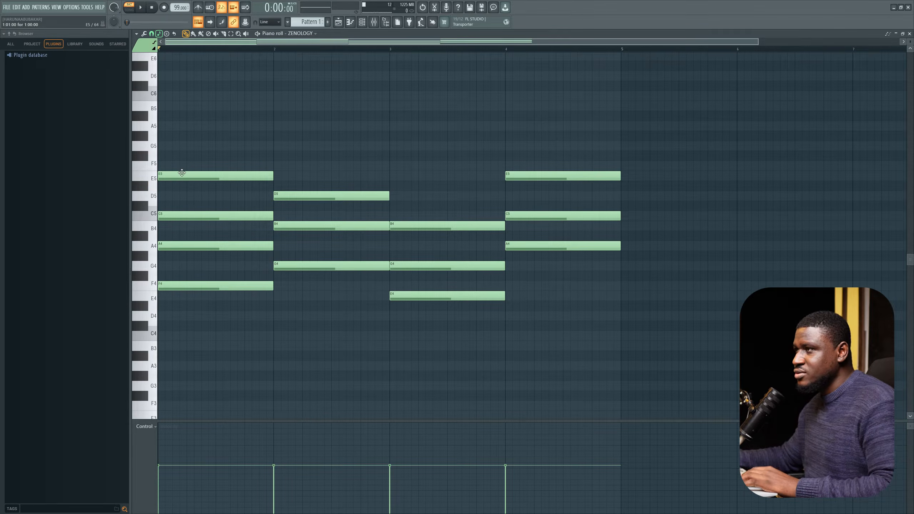
key("space")
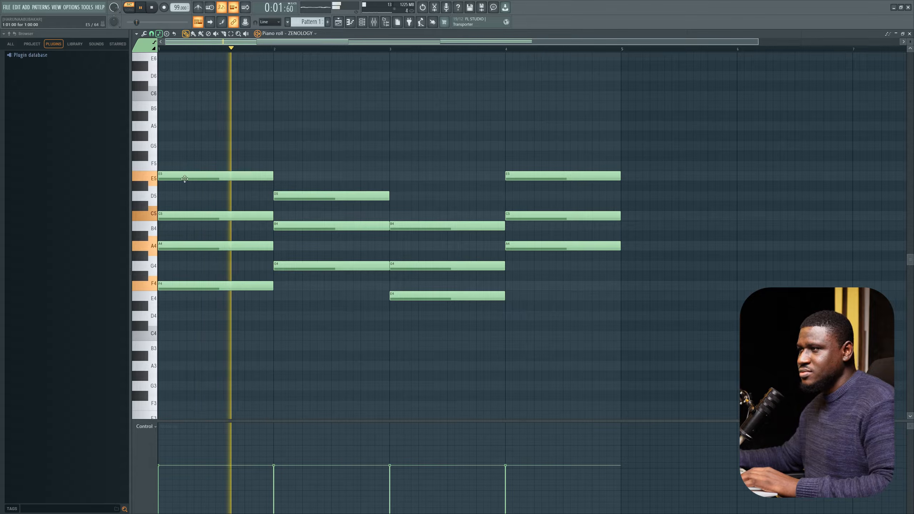
key("space")
Step: Delete the added E5 note from the first-bar chord and play the progression
key("space")
right_click(184, 176)
key("space")
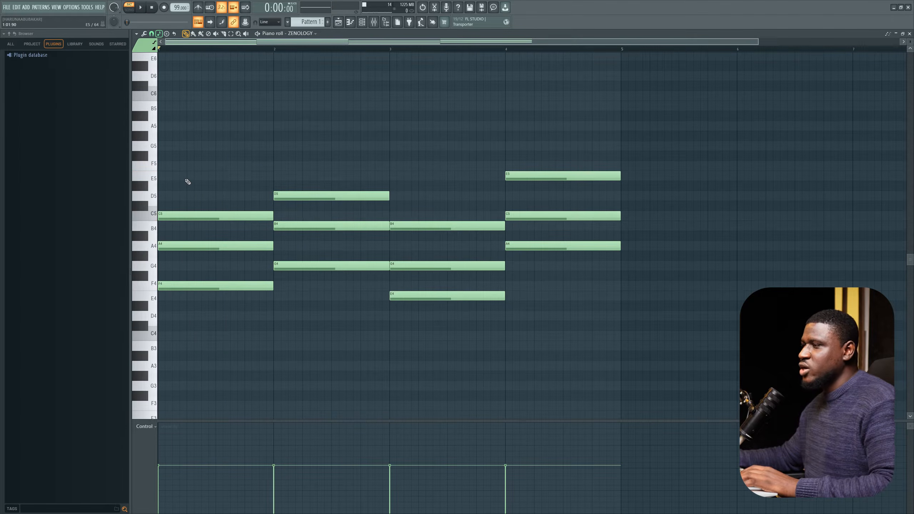
key("space")
key("space")
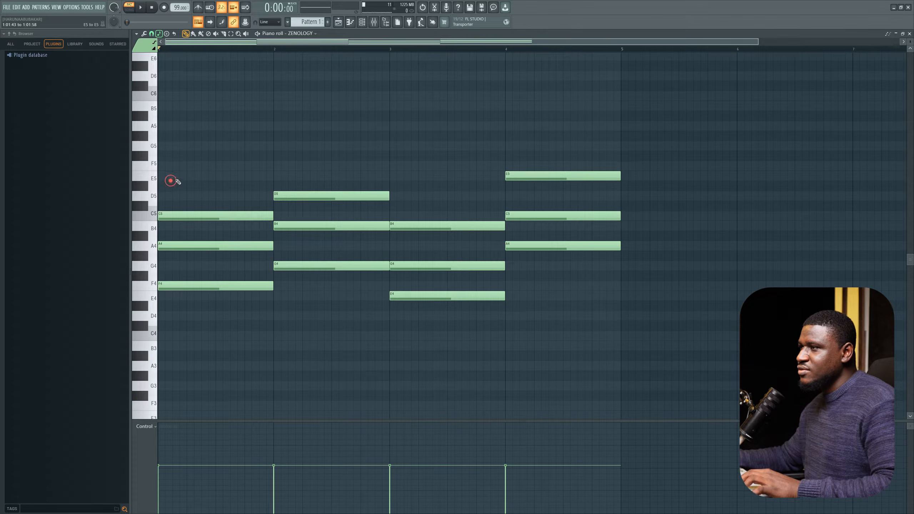
Step: Add a G5 note on top of the first-bar chord and play the progression
left_click(165, 147)
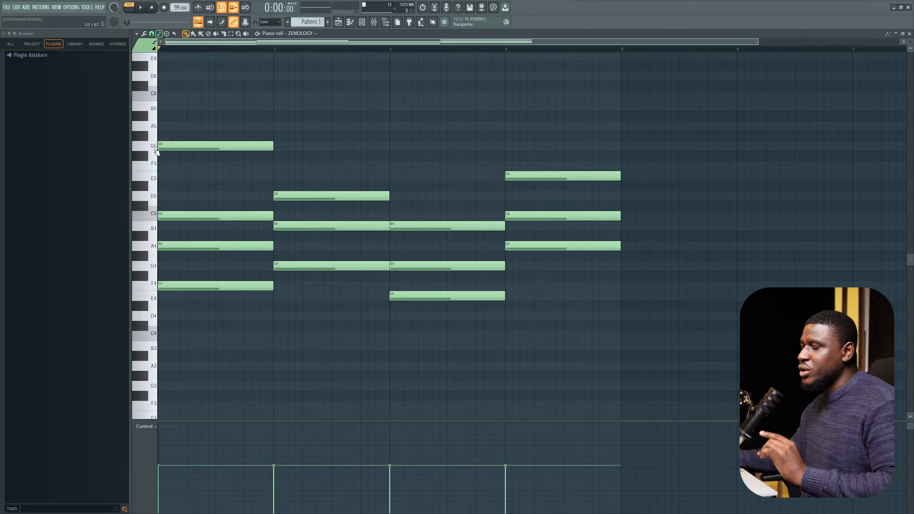
key("space")
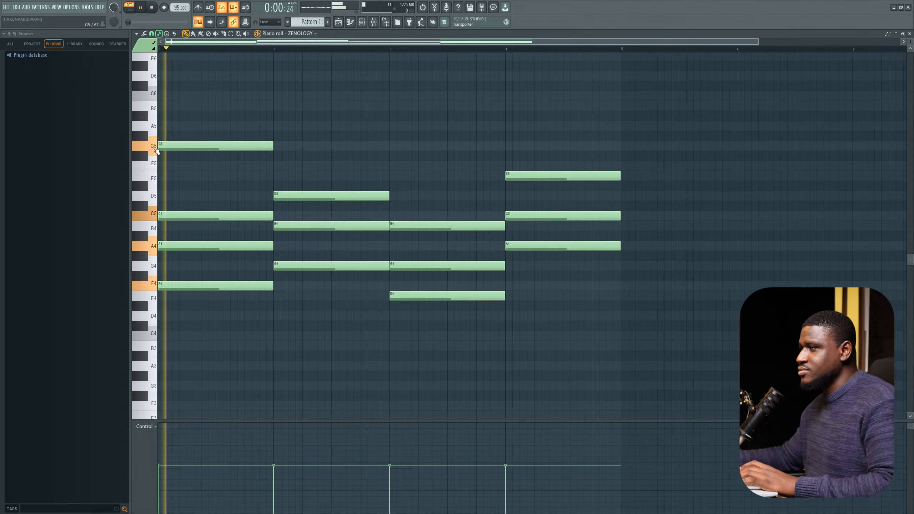
key("space")
key("space")
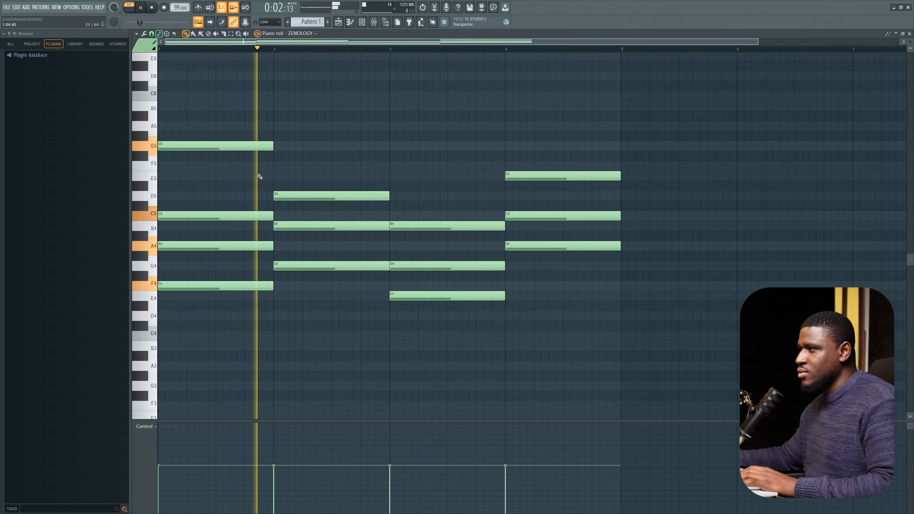
key("space")
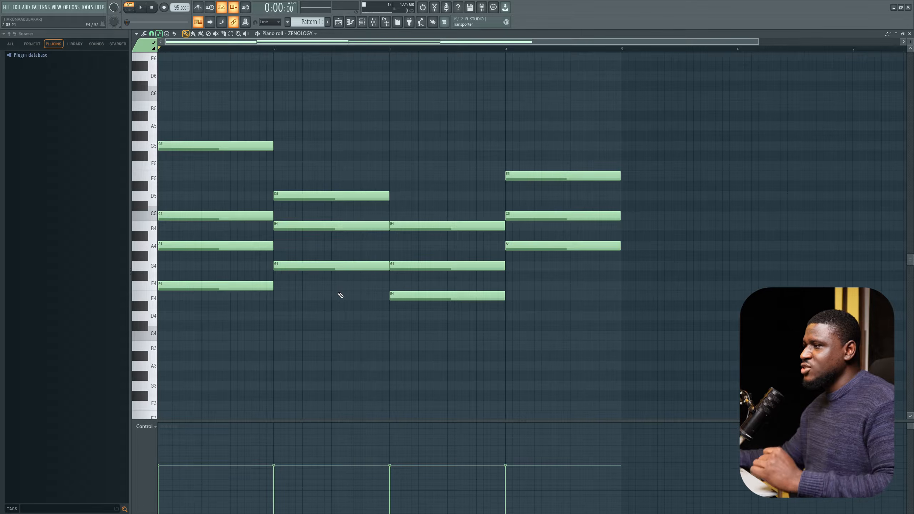
Step: Audition the second-bar chord's notes and add a B5 note on top of it
left_click(326, 266)
left_click(320, 226)
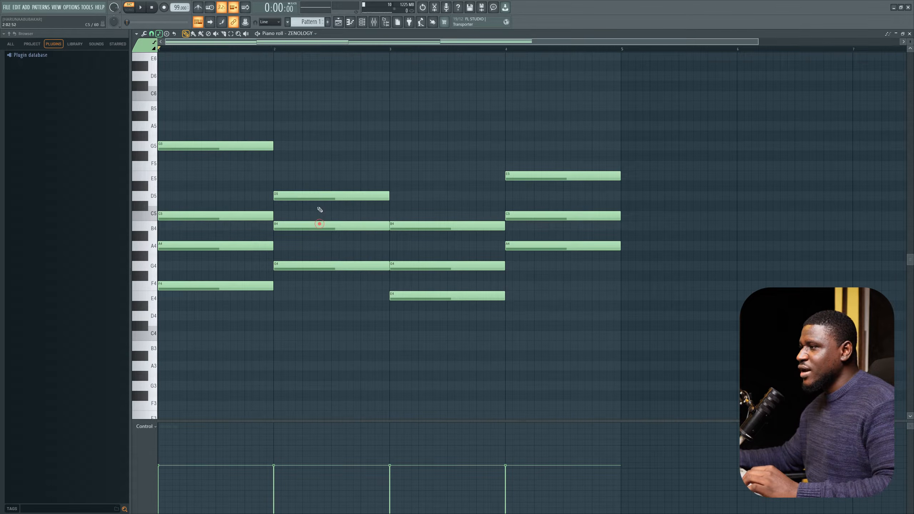
left_click(313, 196)
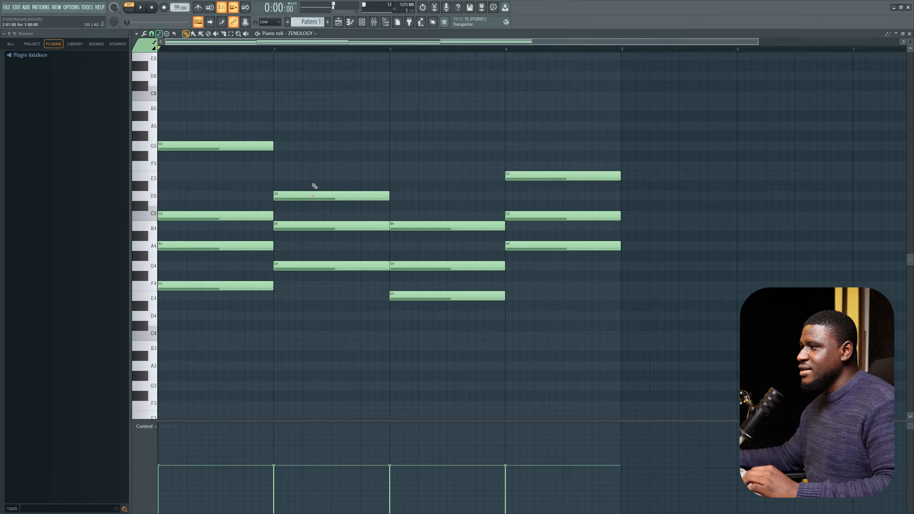
left_click(300, 229)
left_click(273, 128)
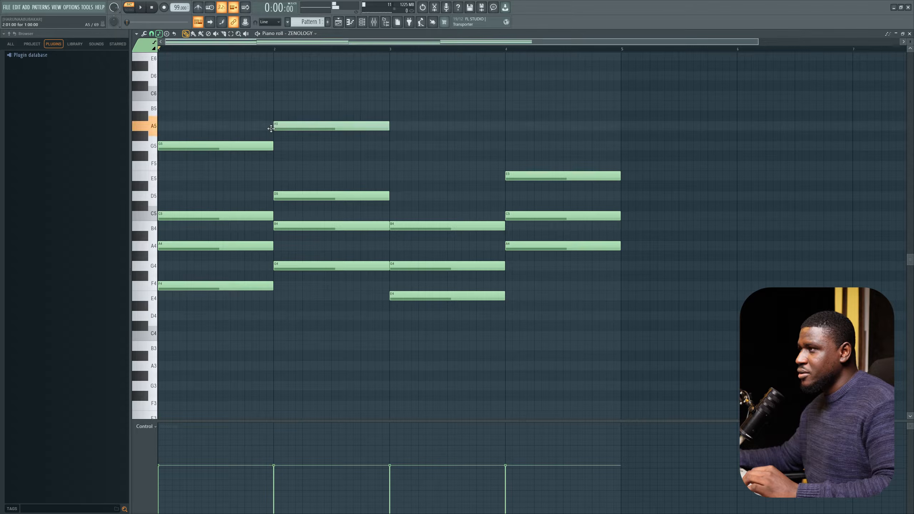
left_click_drag(296, 126, 285, 105)
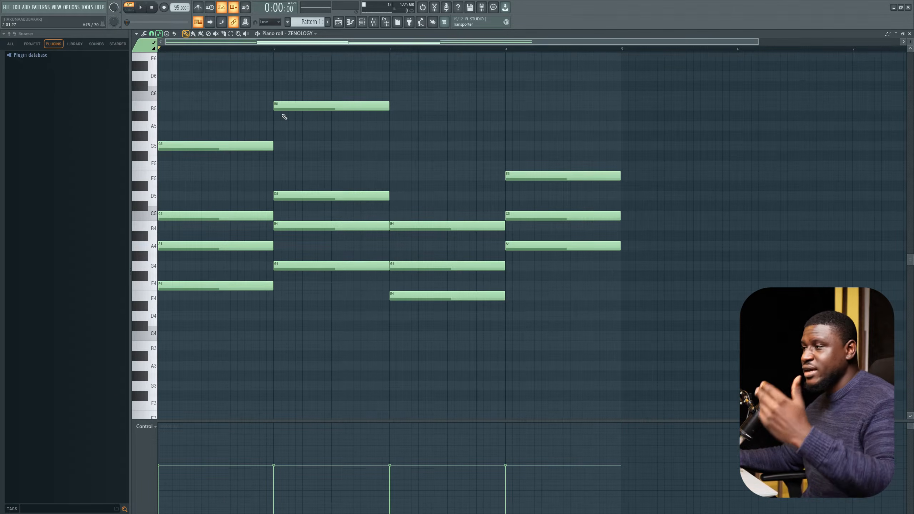
Step: Audition the second-bar B4 and B5 notes and play the progression
left_click(286, 229)
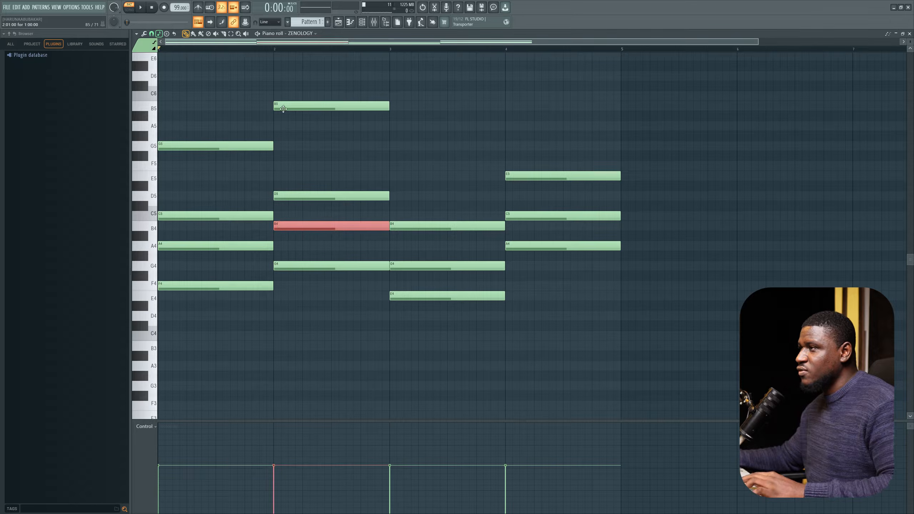
left_click(284, 109)
left_click(290, 226)
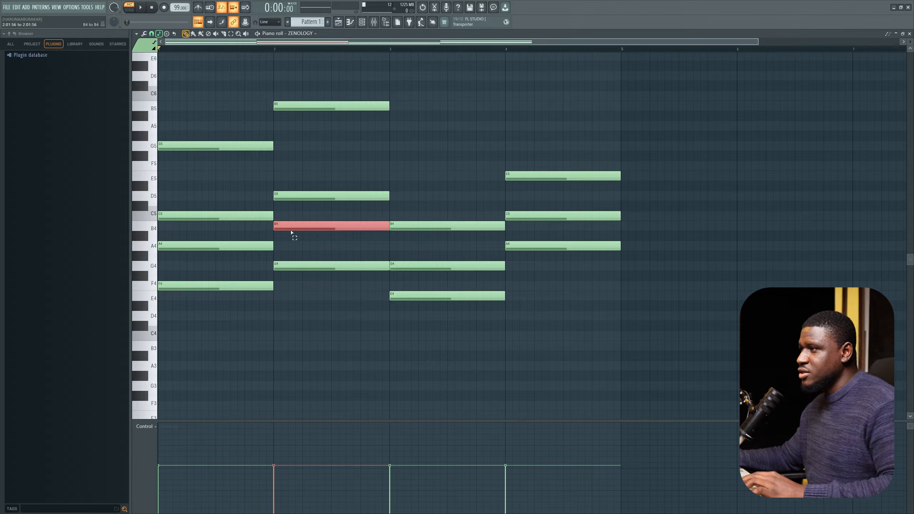
right_click(322, 227)
left_click(321, 225)
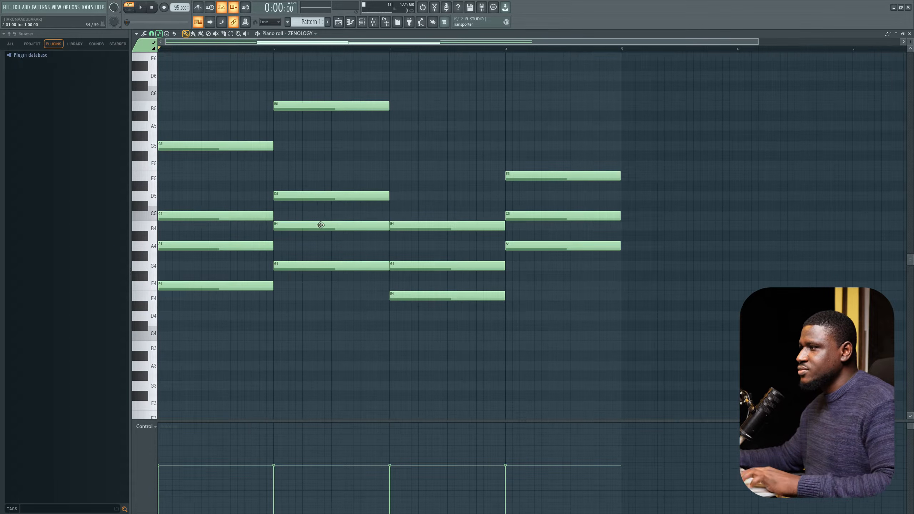
key("space")
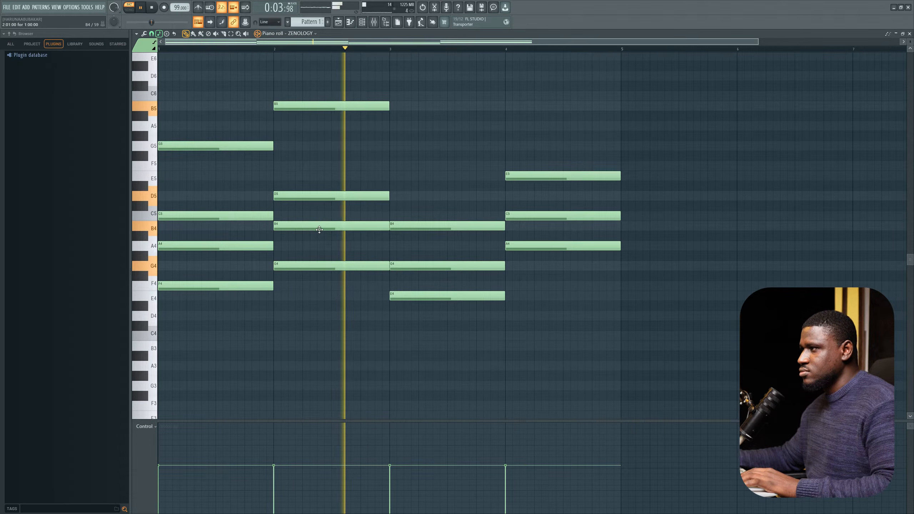
key("space")
Step: Add a D5 note on top of the third-bar chord and play the progression
left_click_drag(317, 174, 330, 223, "ctrl")
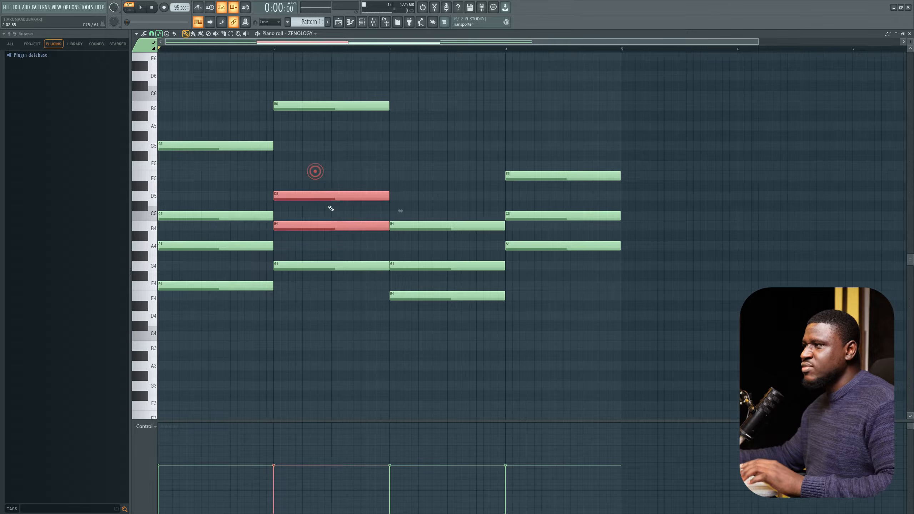
right_click(316, 171)
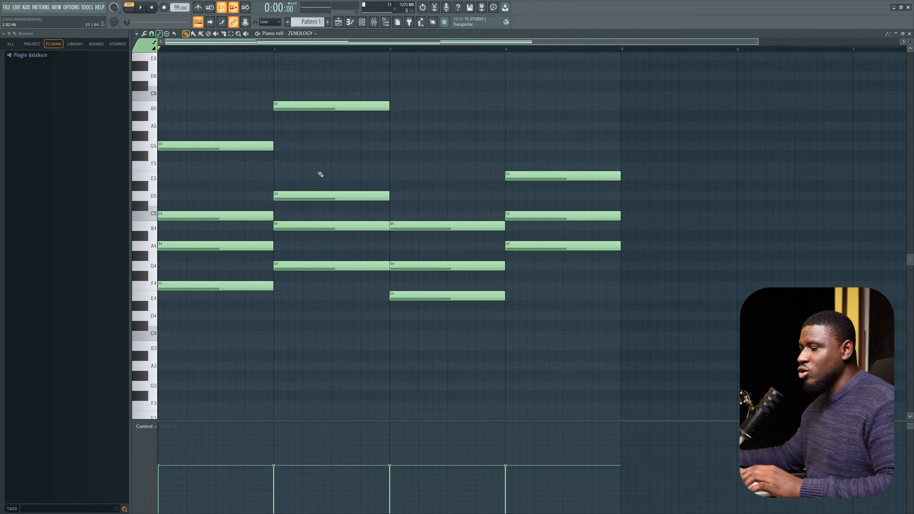
left_click(338, 104)
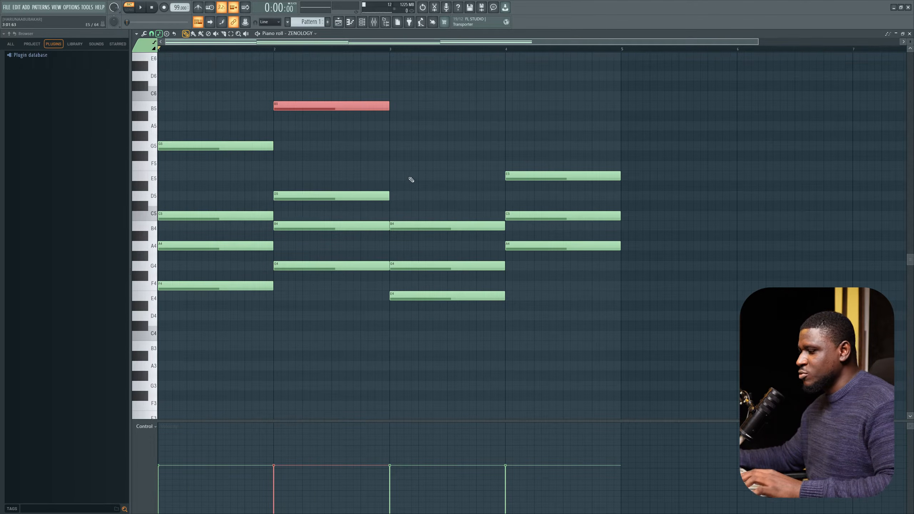
left_click_drag(426, 201, 438, 303, "ctrl")
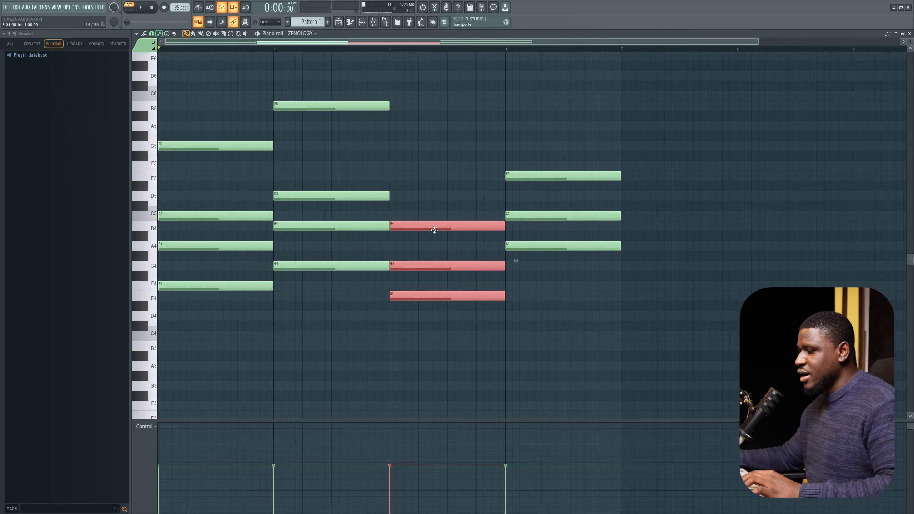
right_click(437, 201)
left_click(432, 225, "ctrl")
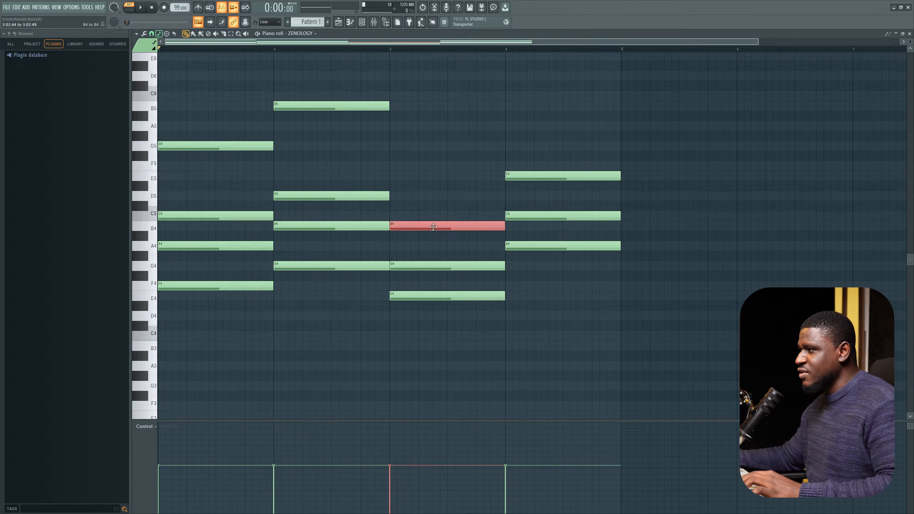
right_click(432, 215)
right_click(424, 200)
left_click_drag(424, 200, 412, 198)
key("space")
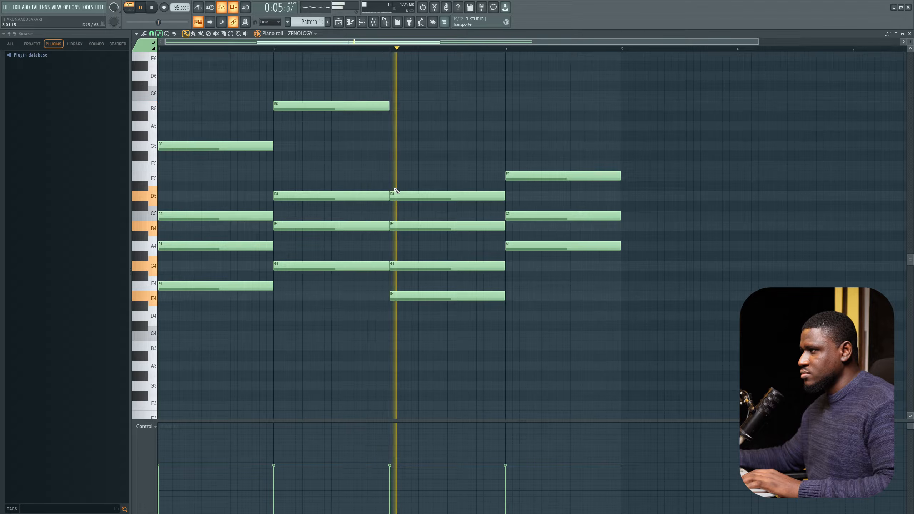
key("space")
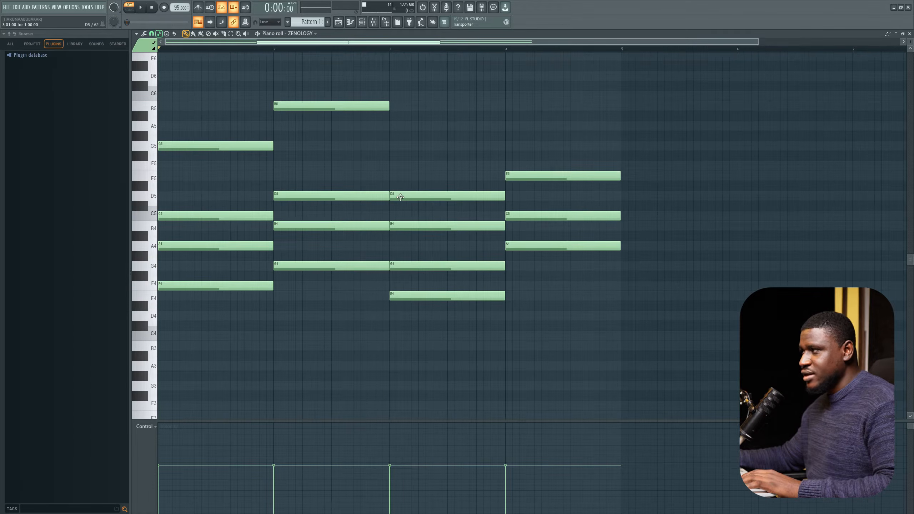
Step: Add a B5 note on top of the fourth-bar chord and play the progression
left_click_drag(569, 142, 566, 270)
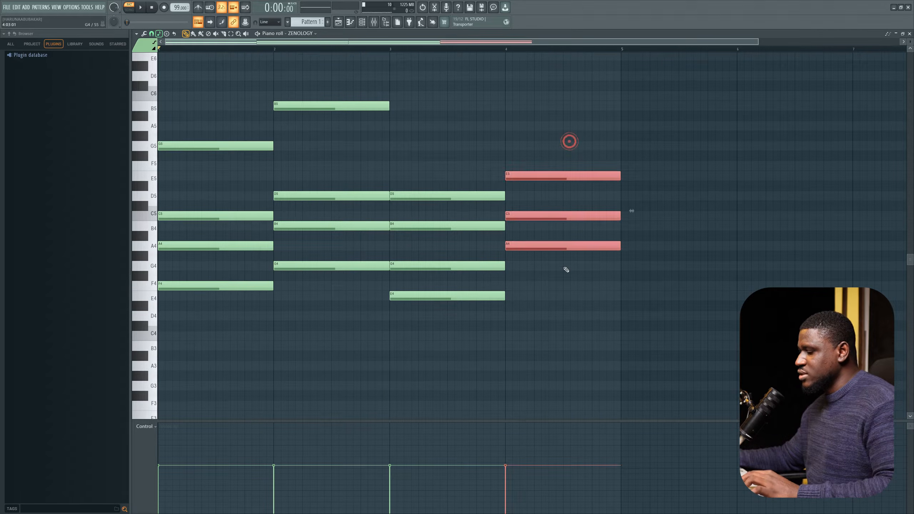
left_click(583, 346)
scroll(561, 275, "up", 2)
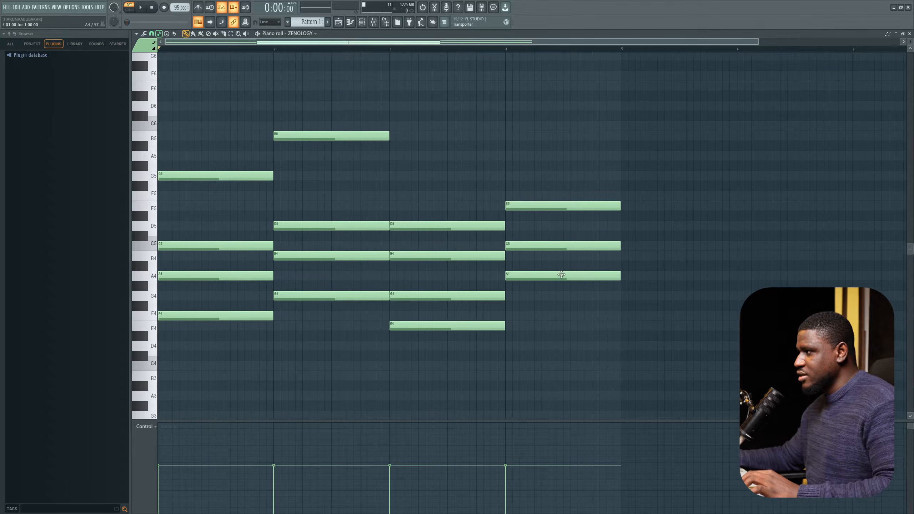
left_click(510, 178)
right_click(508, 176)
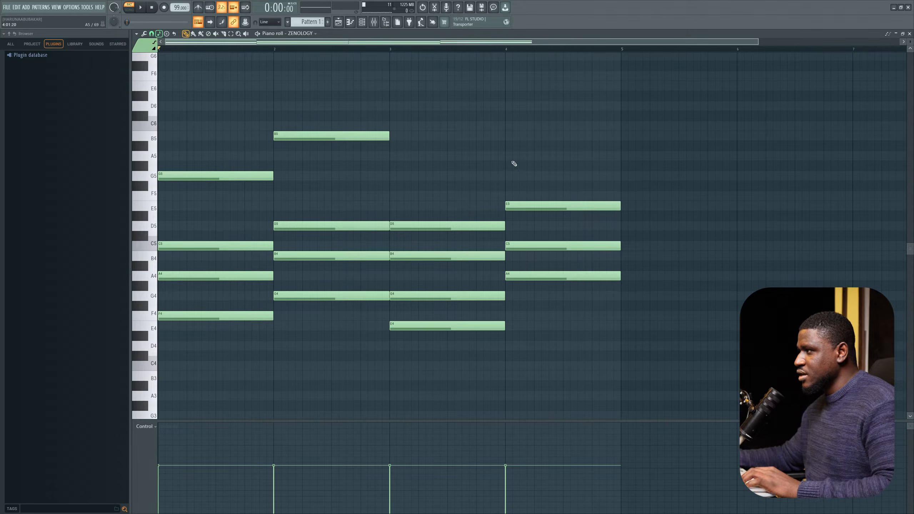
left_click(504, 136)
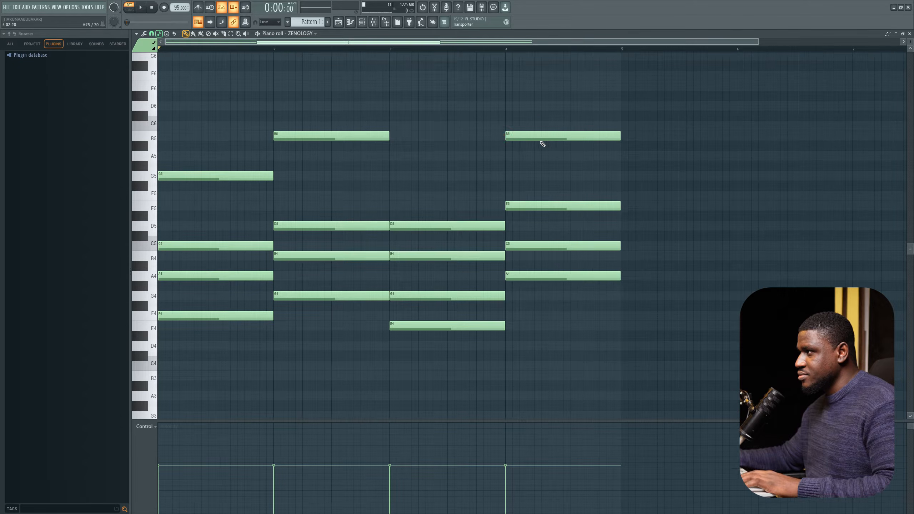
key("space")
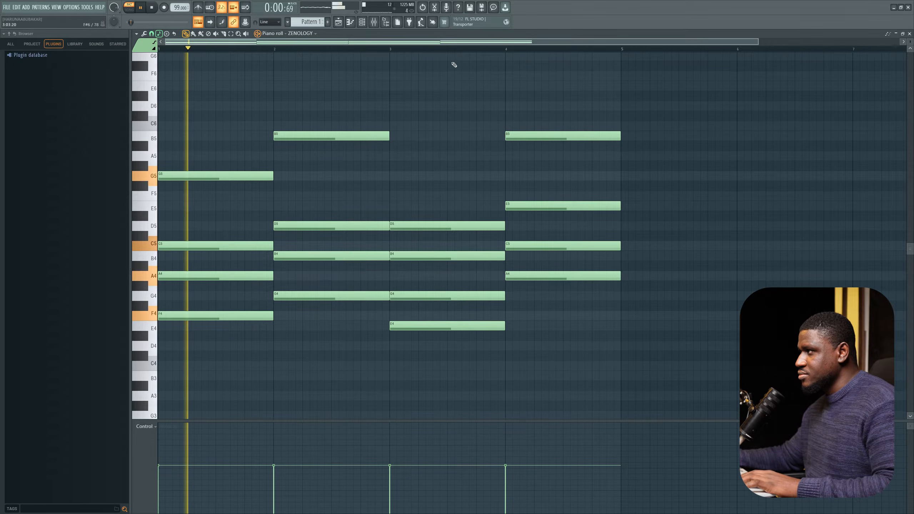
left_click(440, 56)
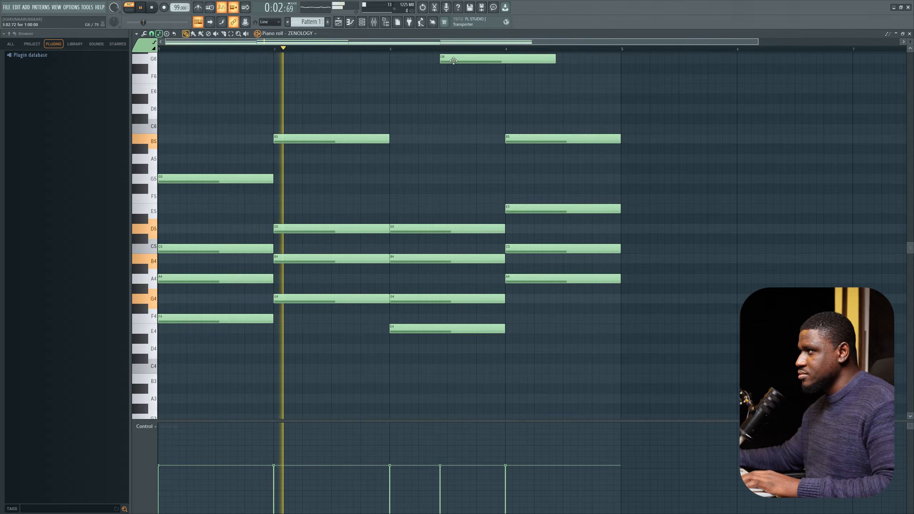
right_click(442, 57)
scroll(465, 126, "down", 1)
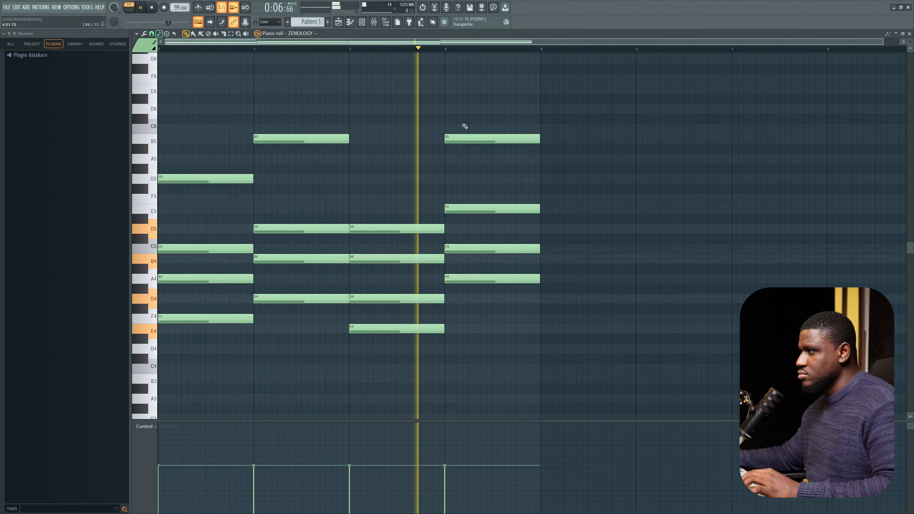
key("space")
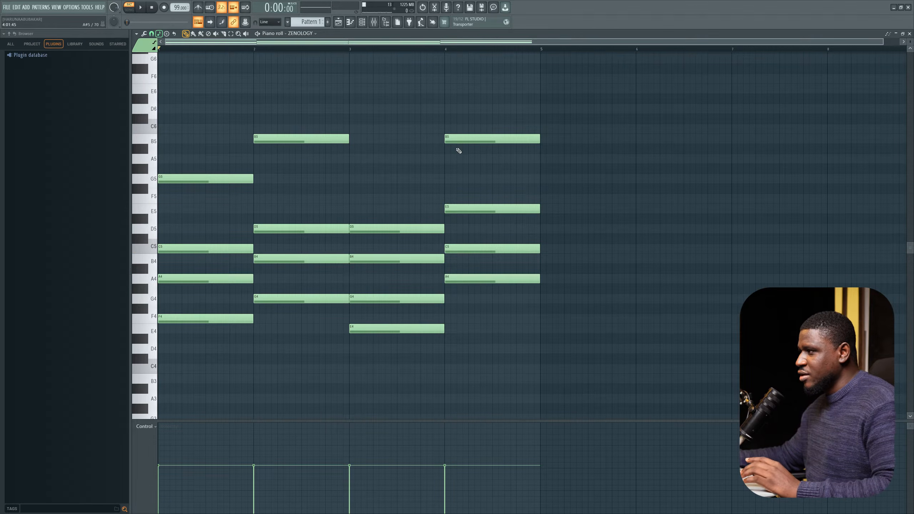
Step: Replace the fourth-bar top note with a C6 note and play the progression
right_click(462, 141)
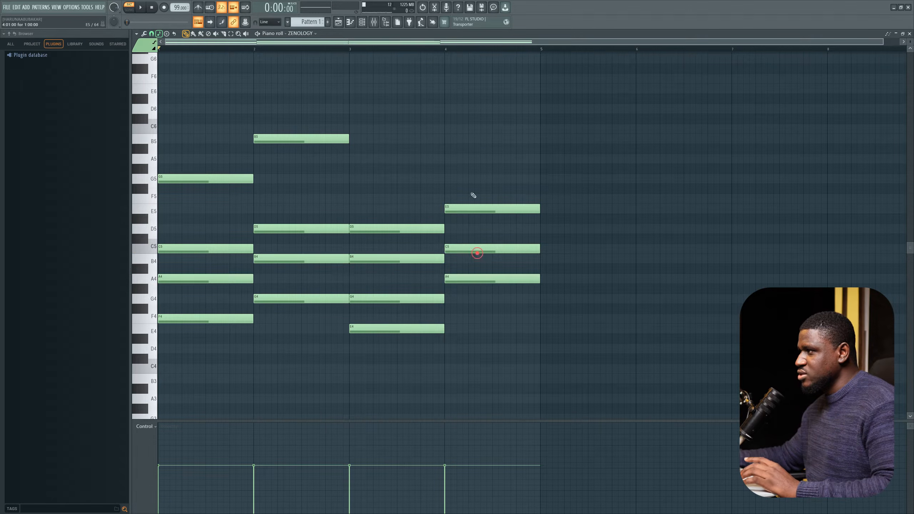
left_click(450, 138)
left_click_drag(455, 138, 459, 130)
key("space")
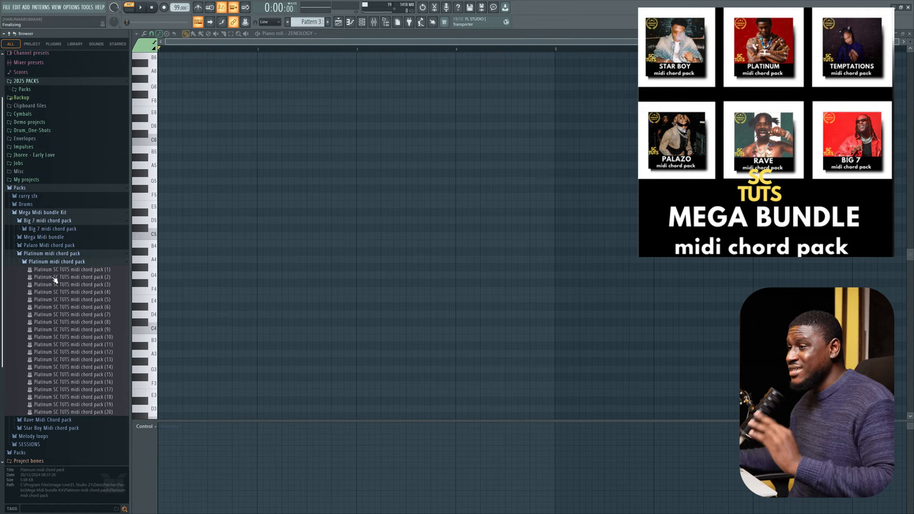
Step: Load the Palazo SC TUTS Midi chord (3) file into an empty pattern's piano roll and play it
scroll(55, 286, "down", 2)
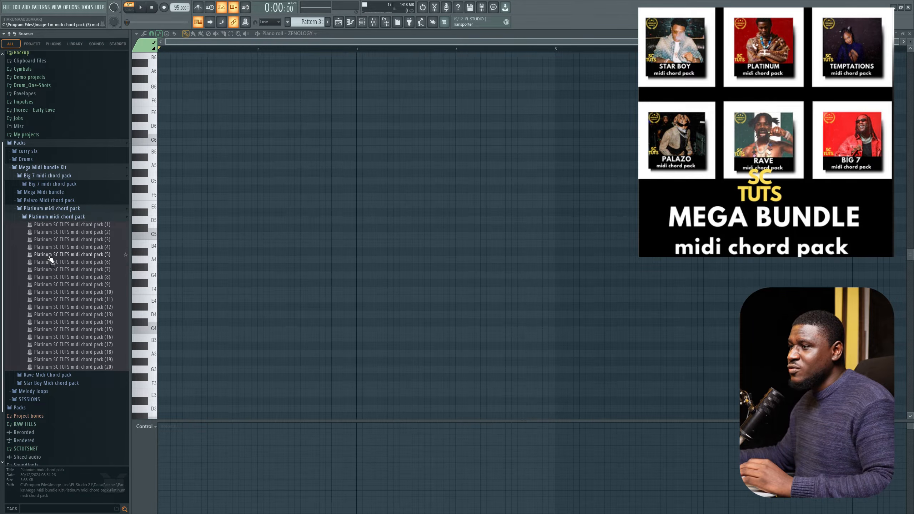
left_click_drag(65, 231, 341, 238)
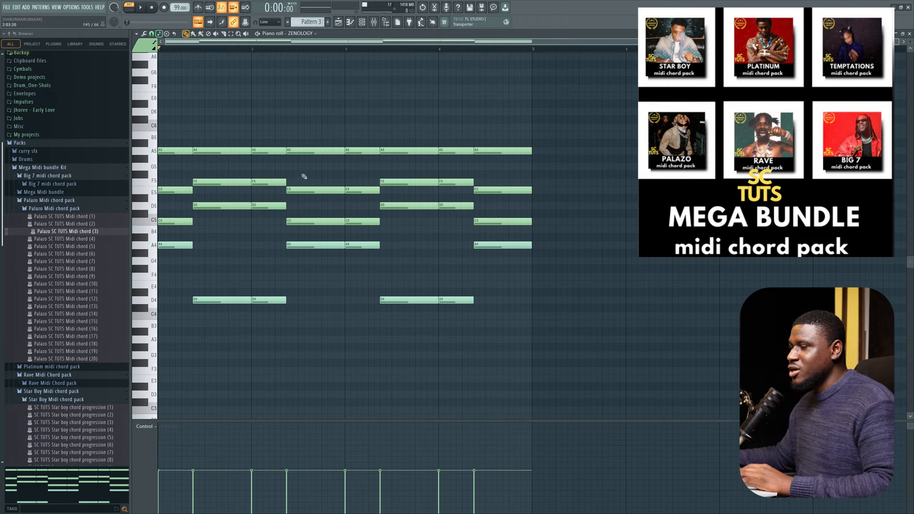
key("space")
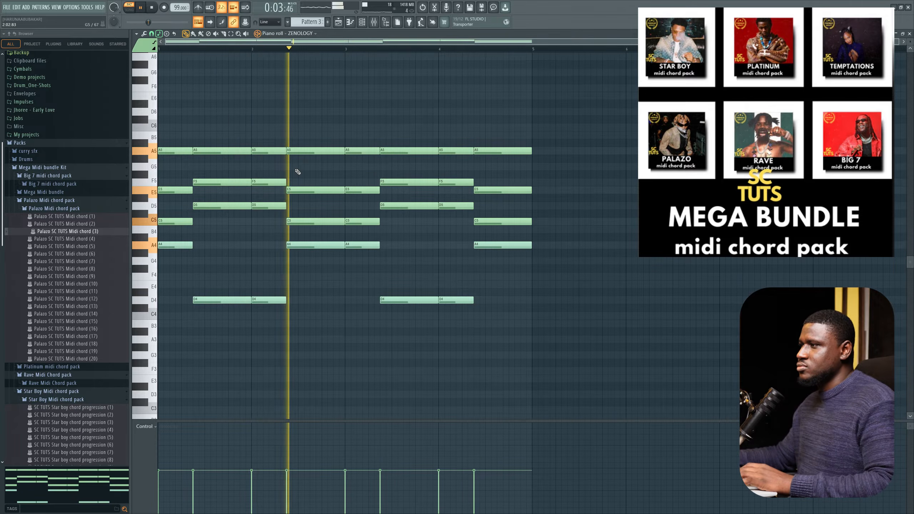
key("space")
Step: Select groups of notes across the loaded chord progression to point out its voicings
left_click_drag(180, 243, 197, 282)
left_click_drag(211, 290, 249, 318)
left_click_drag(304, 291, 260, 298)
left_click_drag(336, 245, 444, 329)
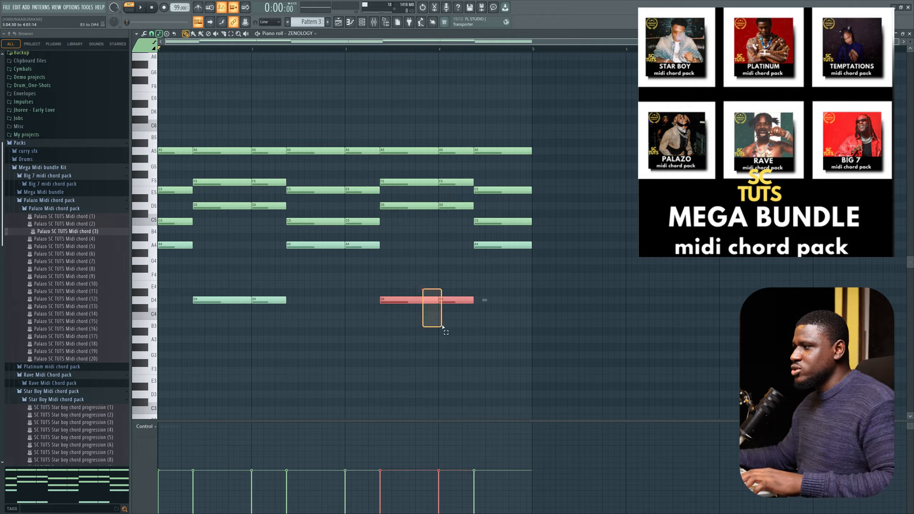
left_click_drag(481, 238, 506, 272)
left_click(280, 352, "ctrl")
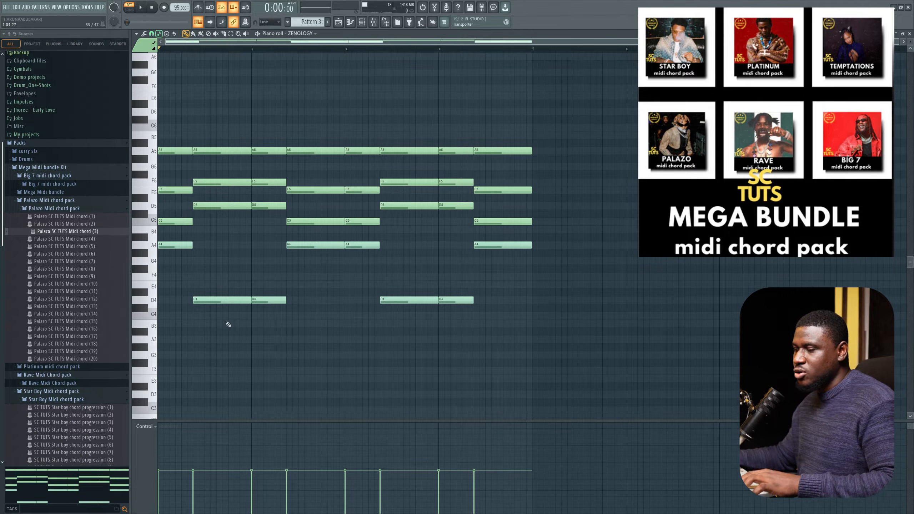
Step: Load Platinum SC TUTS midi chord pack (4) into the piano roll and play it
left_click_drag(90, 314, 278, 309)
key("space")
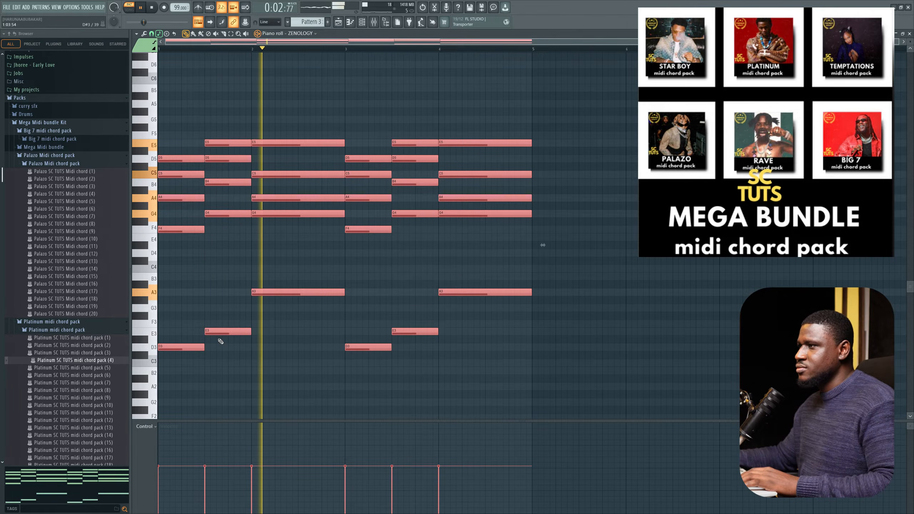
scroll(213, 346, "down", 2)
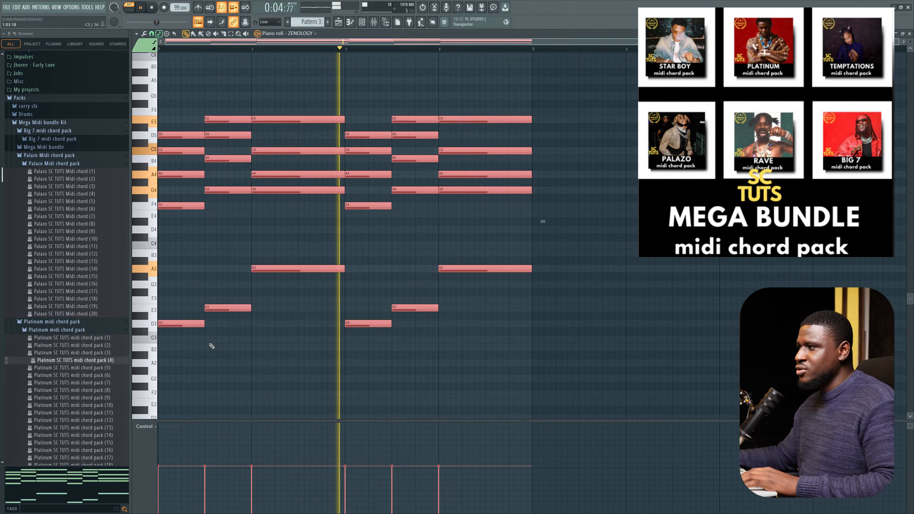
scroll(223, 360, "down", 2)
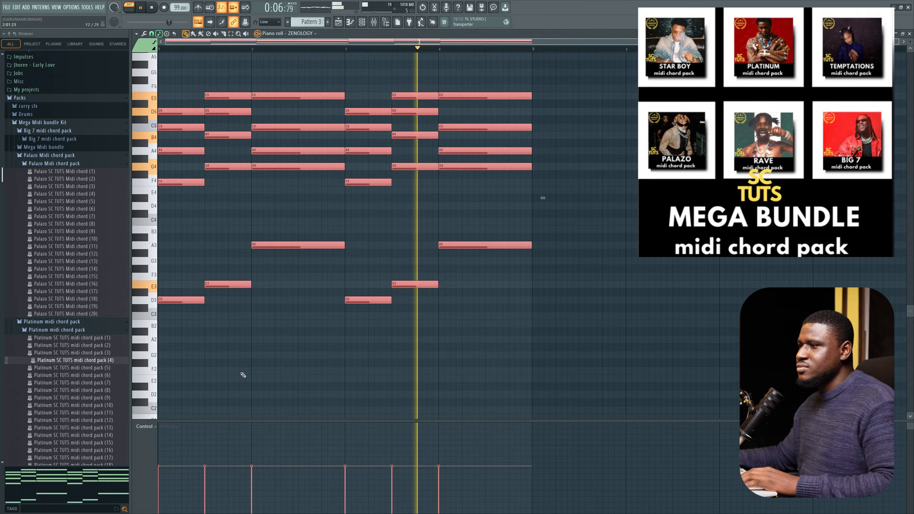
Step: Import Platinum SC TUTS midi chord pack (7) into the piano roll, accepting the MIDI import options, and play it
left_click_drag(81, 383, 317, 363)
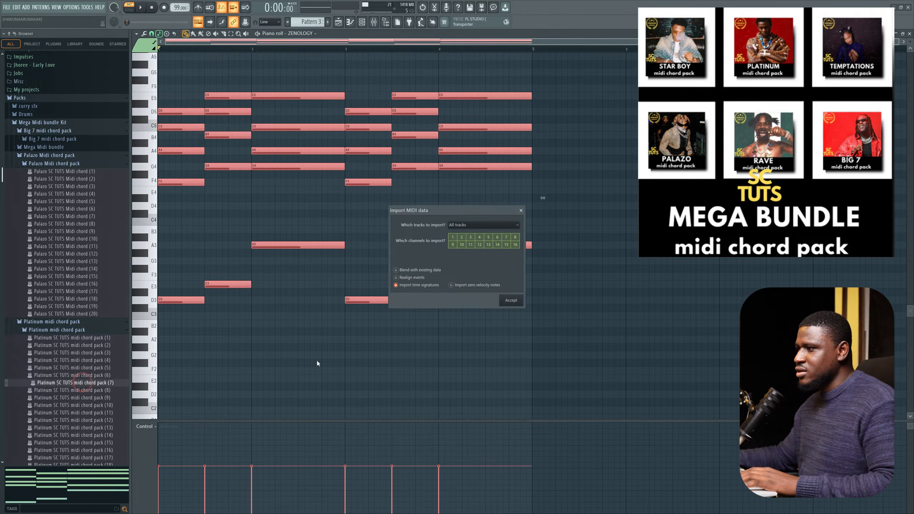
left_click(510, 300)
key("space")
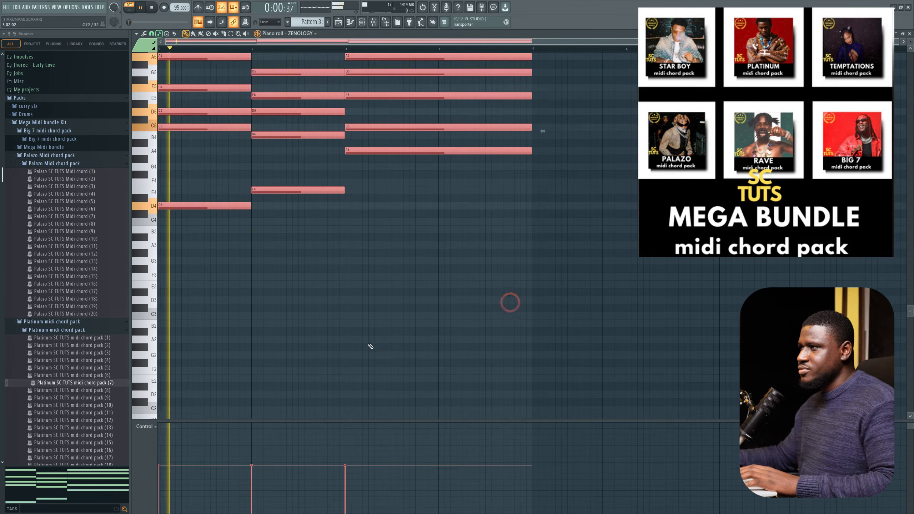
scroll(371, 345, "up", 2)
scroll(370, 345, "up", 3)
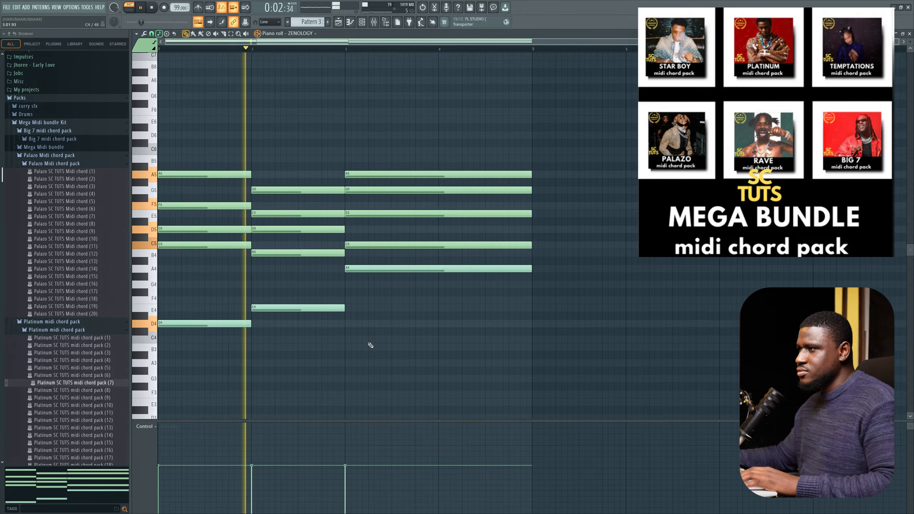
scroll(341, 350, "down", 2)
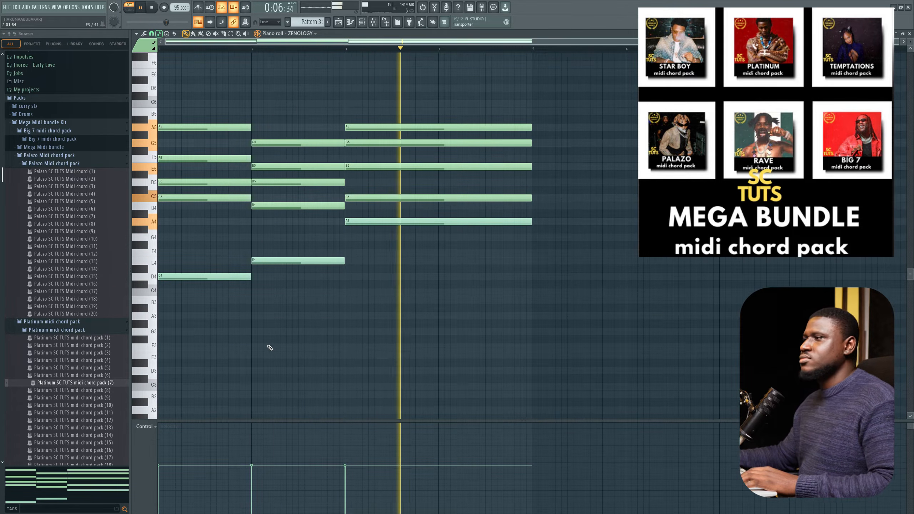
key("space")
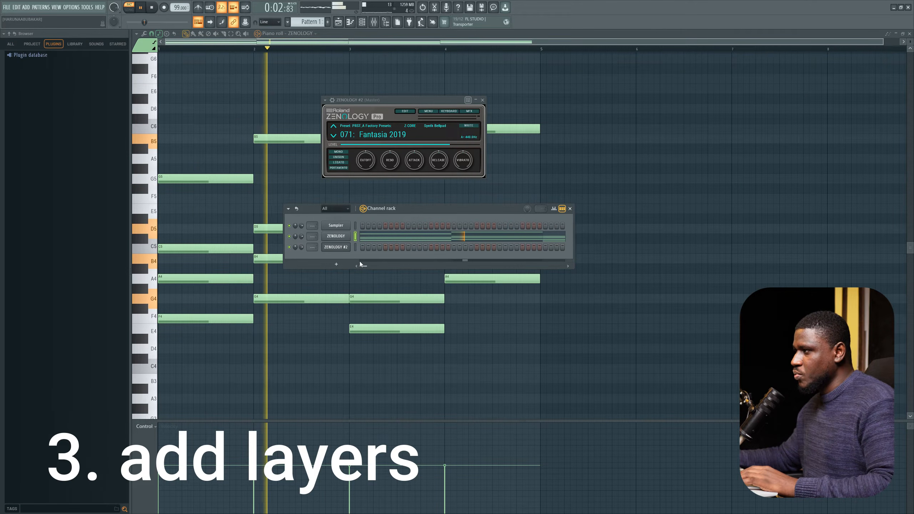
Step: Copy the chord notes from the ZENOLOGY channel onto the ZENOLOGY #2 channel
key("space")
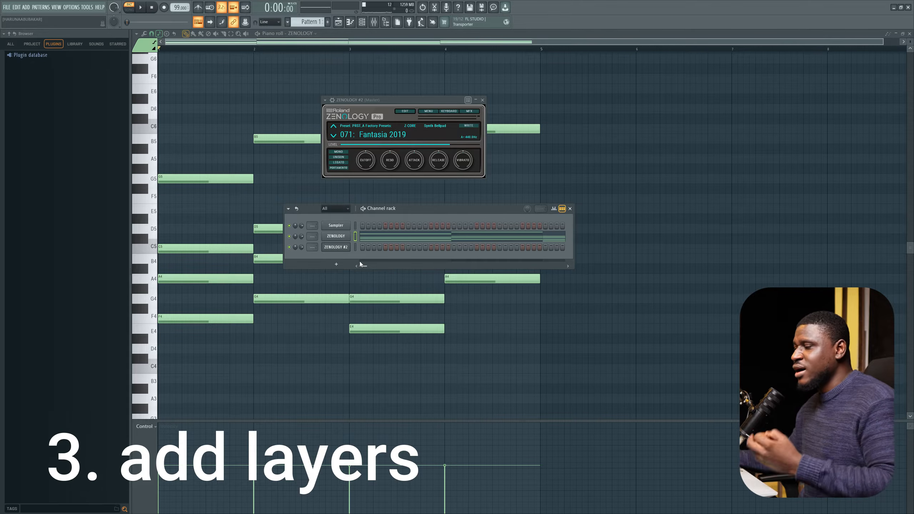
right_click(331, 239)
left_click(441, 241)
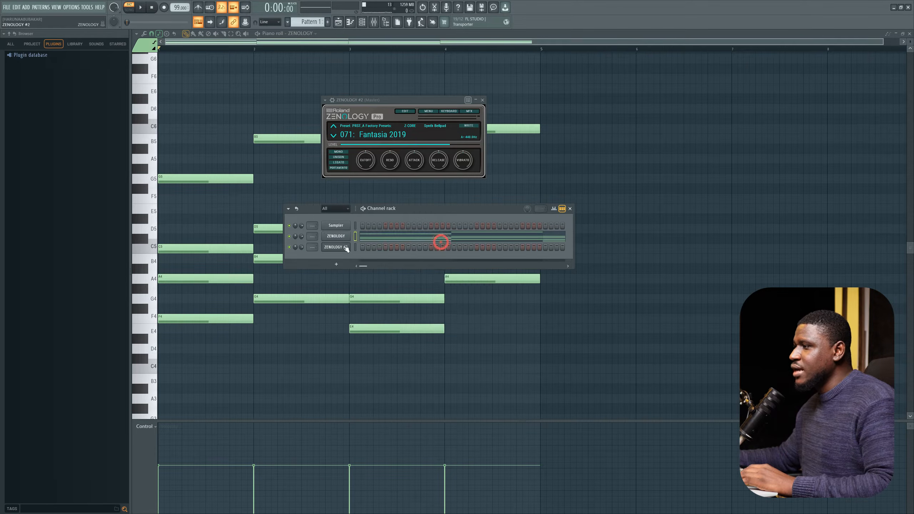
right_click(333, 248)
left_click(427, 260)
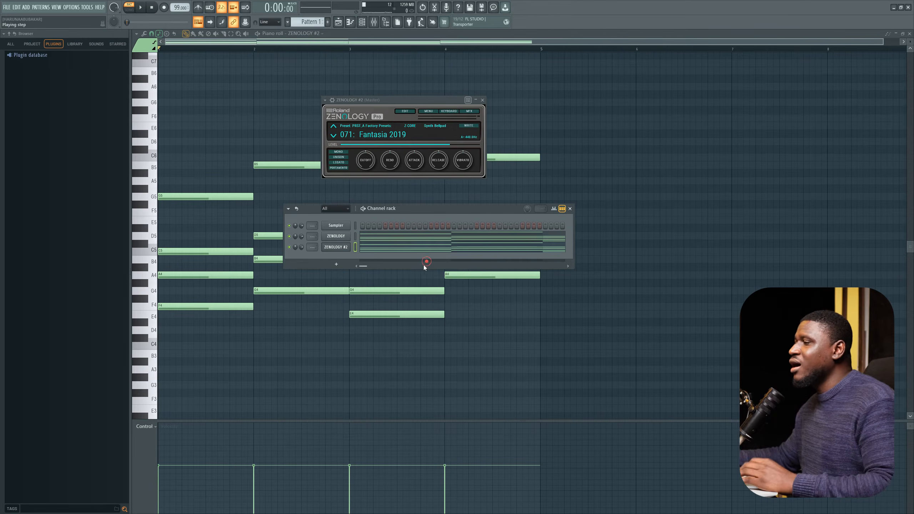
Step: Open the ZENOLOGY and ZENOLOGY #2 plugin windows to compare their presets
left_click(344, 247)
left_click(341, 249)
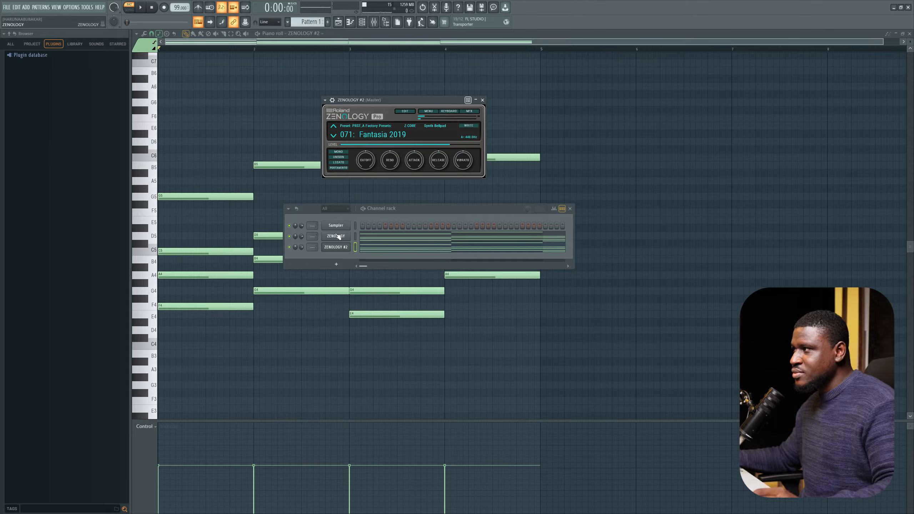
left_click(338, 237)
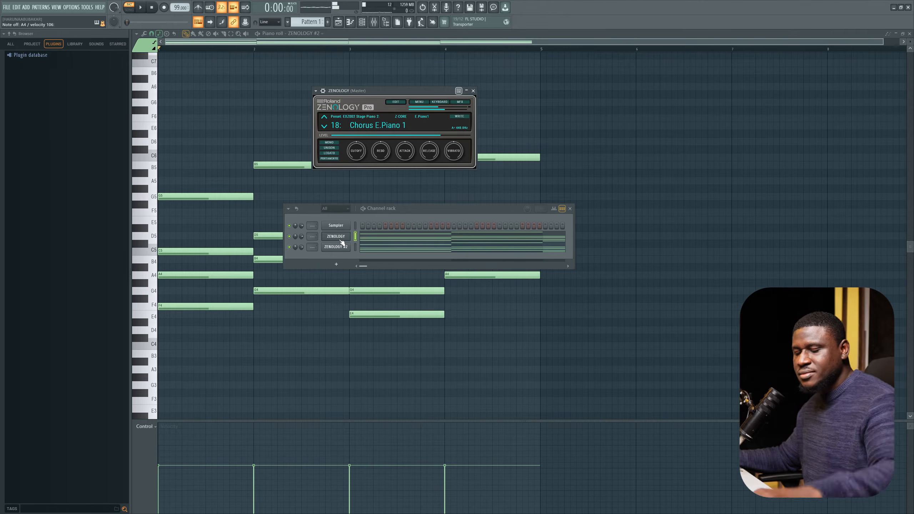
left_click(340, 251)
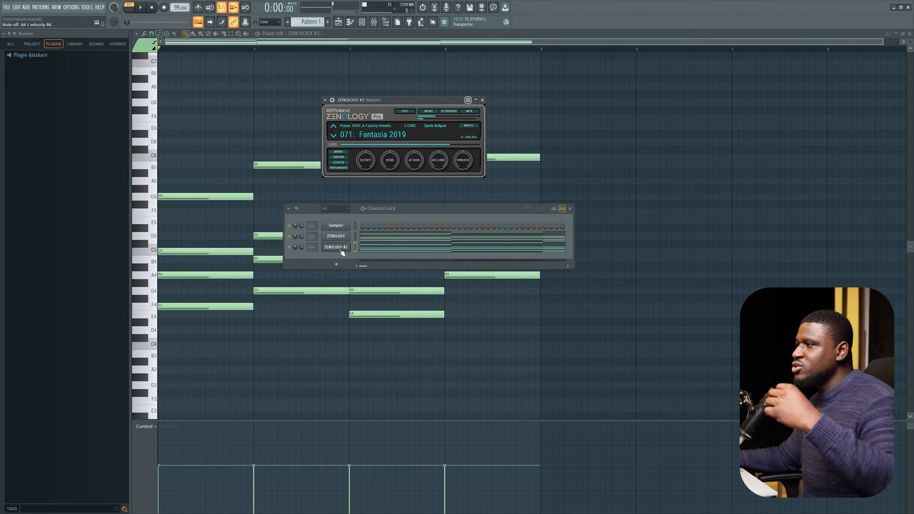
Step: Search the ZENOLOGY #2 tone browser for pad sounds, then close the browser
left_click(371, 125)
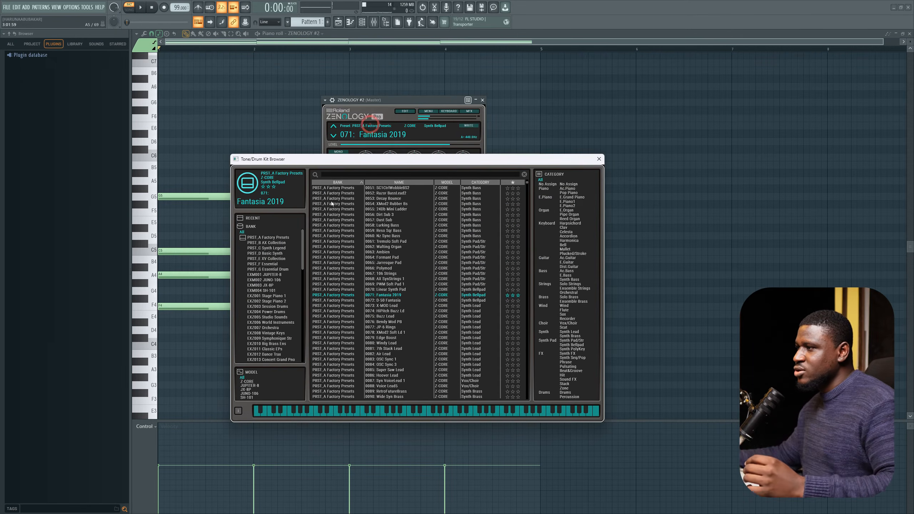
left_click(355, 176)
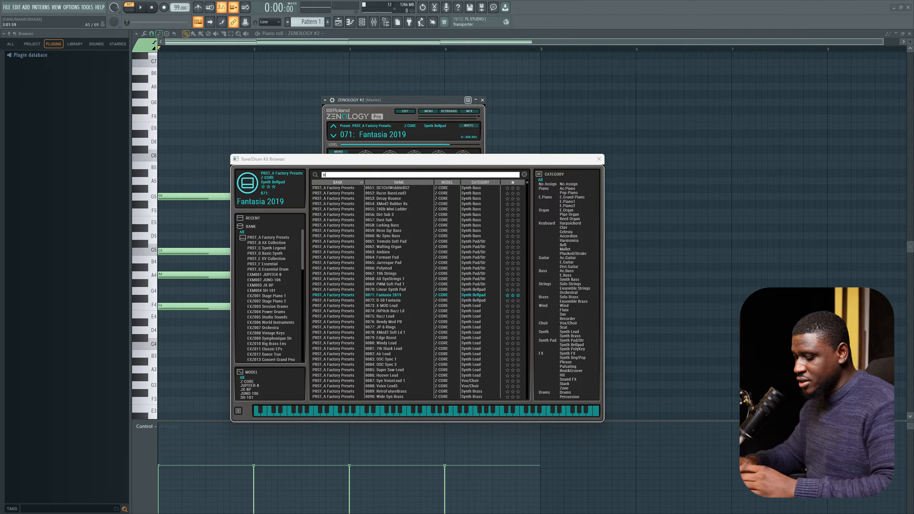
key("Return")
scroll(385, 281, "down", 3)
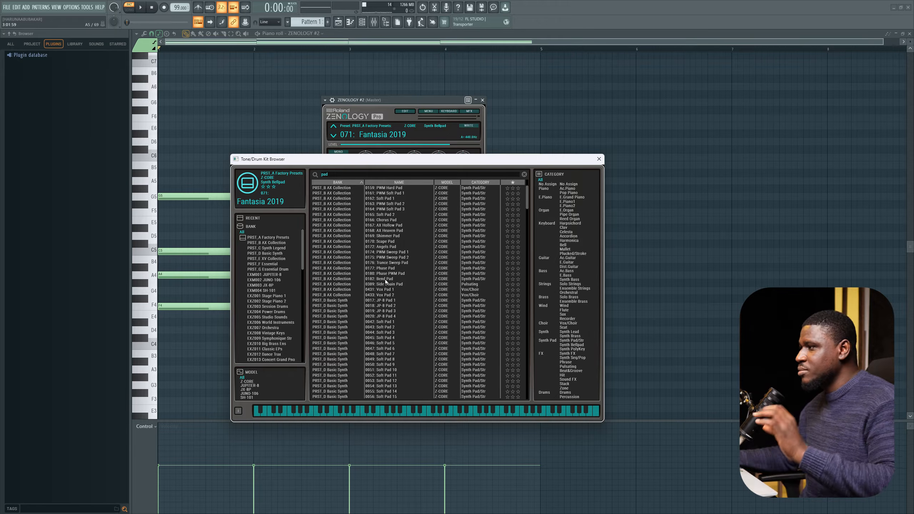
left_click(602, 160)
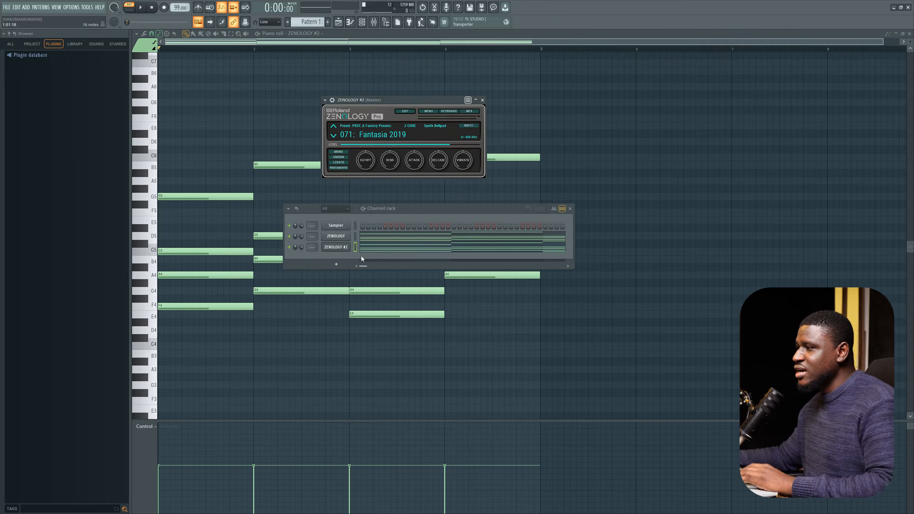
Step: Play the progression layered on both ZENOLOGY channels
key("space")
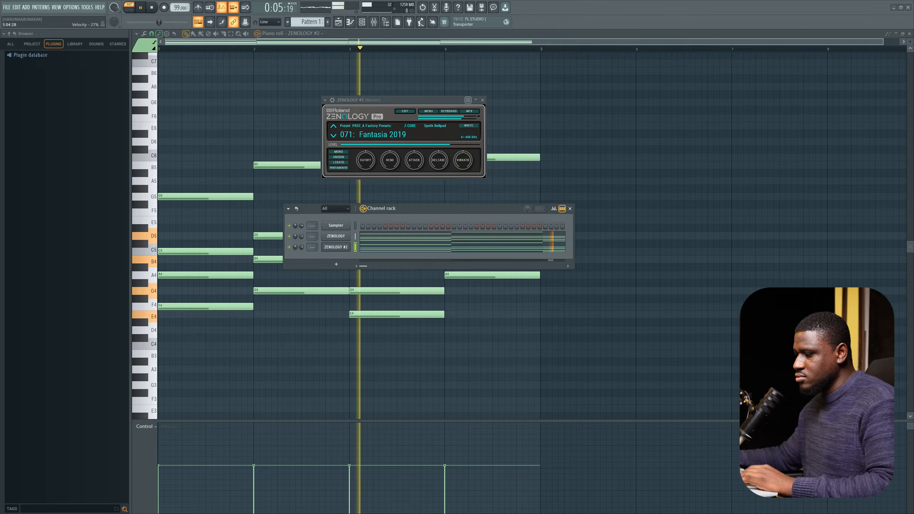
left_click(435, 210)
key("space")
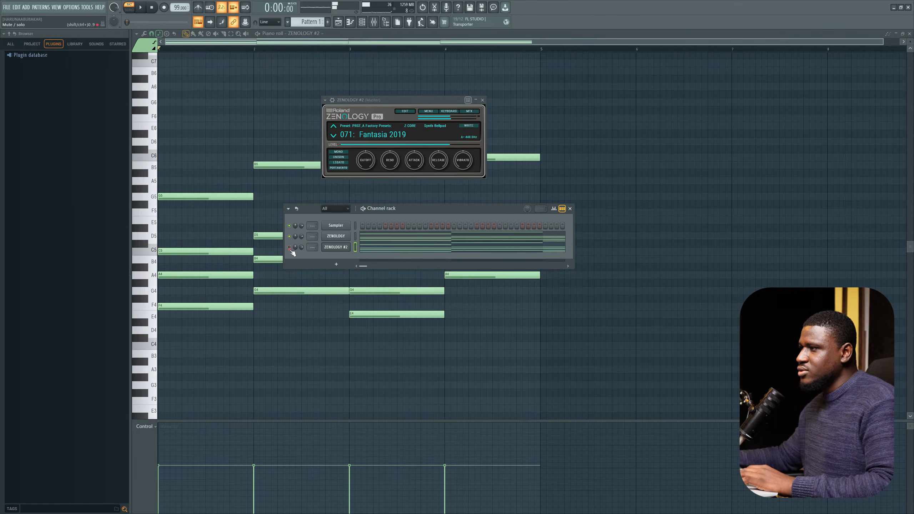
Step: Transpose the ZENOLOGY #2 chord notes up one octave
key("space")
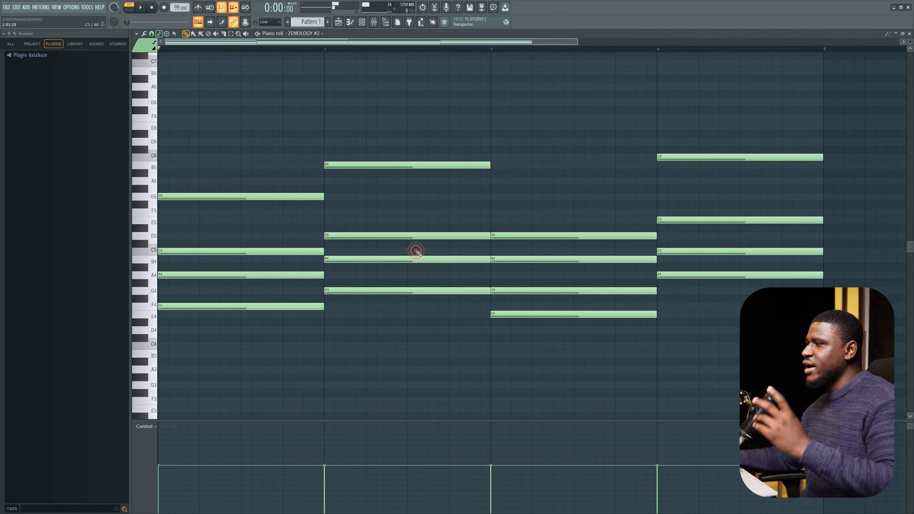
key("ctrl+Up")
Step: Play the layered progression while adjusting the ZENOLOGY #2 channel volume
key("space")
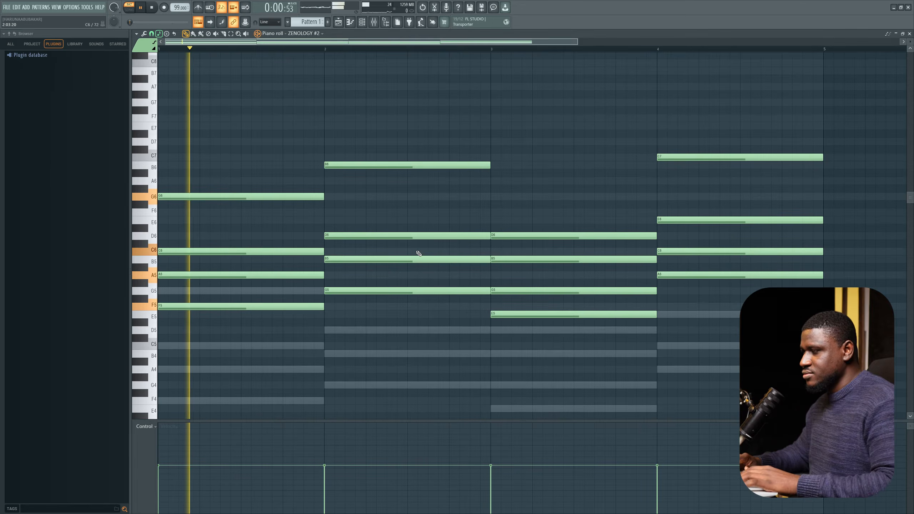
left_click(366, 26)
key("space")
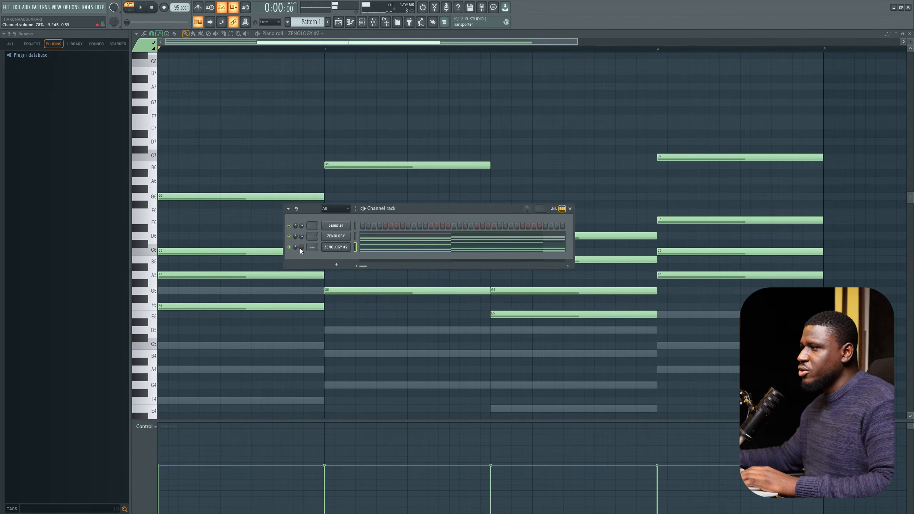
left_click_drag(301, 248, 300, 249)
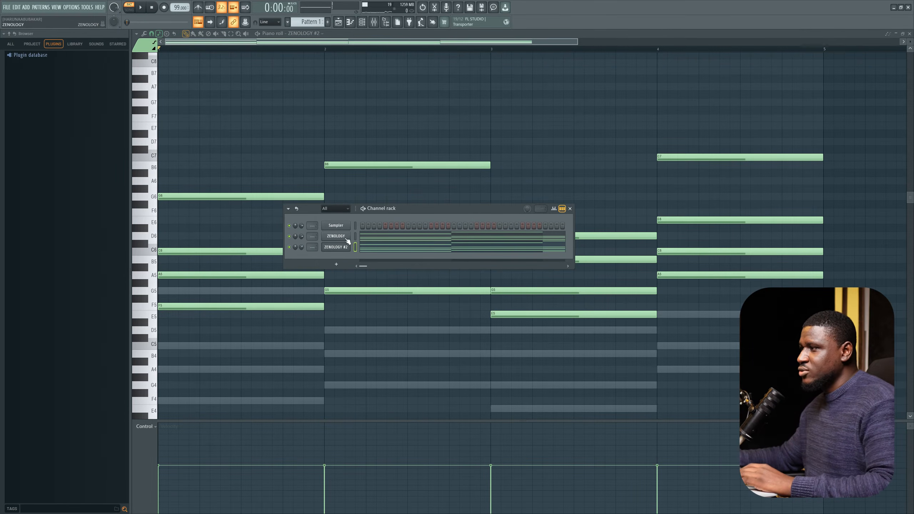
key("space")
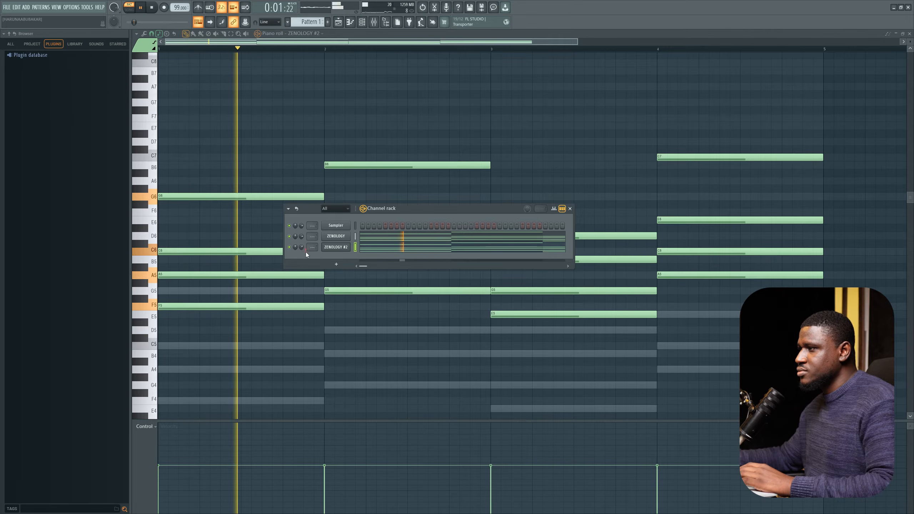
left_click(306, 251)
left_click_drag(302, 249, 302, 251)
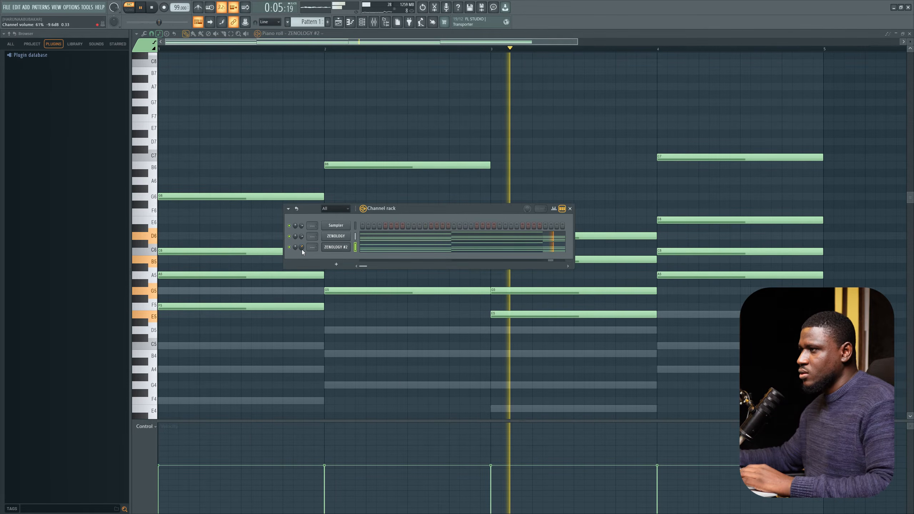
key("space")
right_click(240, 147)
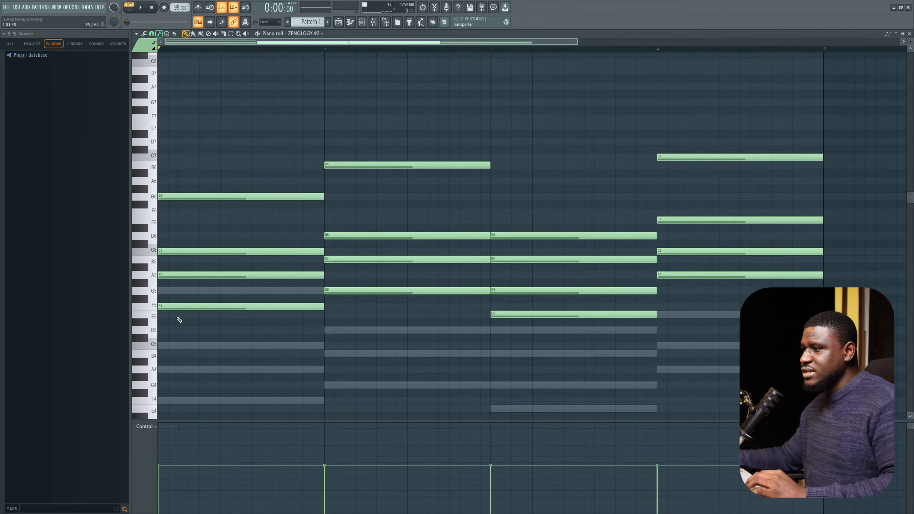
scroll(179, 320, "down", 3)
scroll(194, 299, "up", 1)
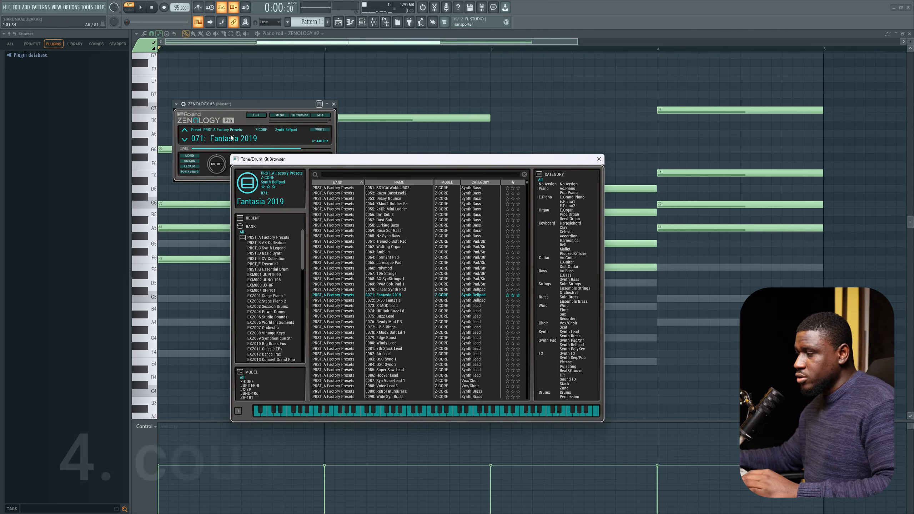
Step: Search the ZENOLOGY #3 tone browser for bell, audition bell presets, choose Kalimbell and close the browser
left_click(346, 175)
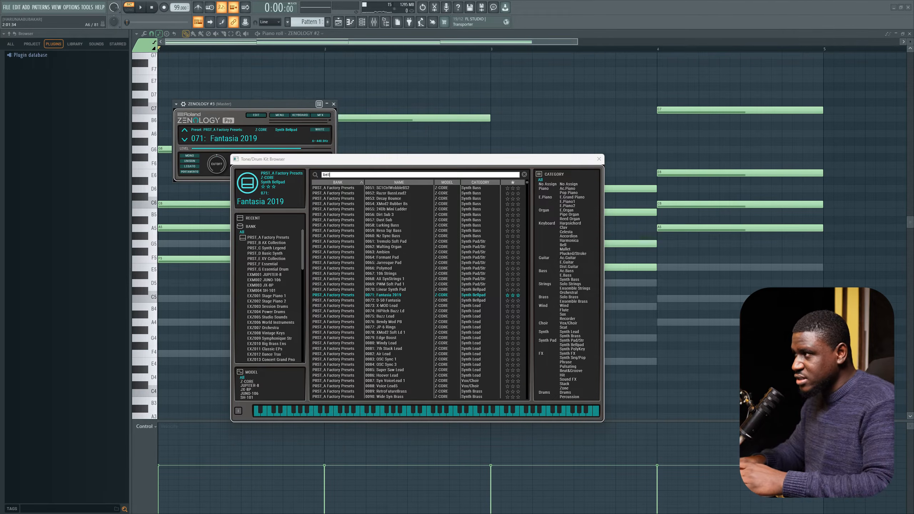
type("ell")
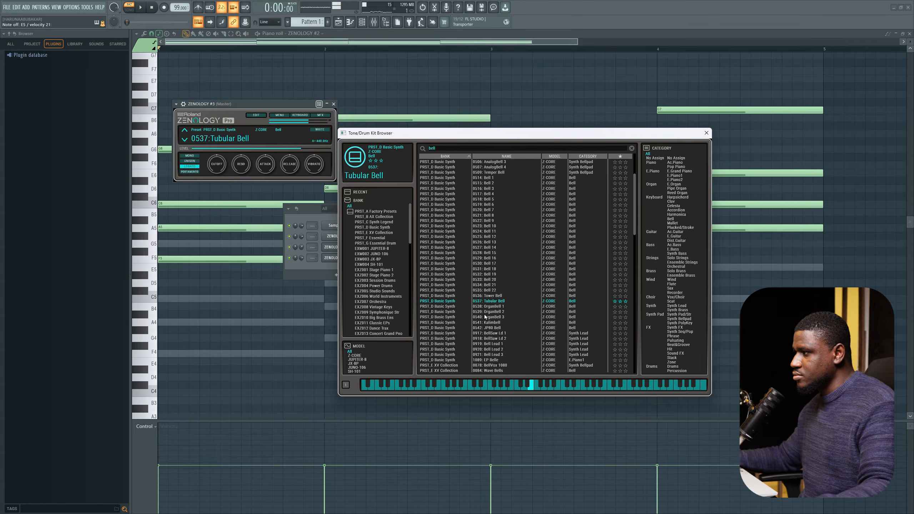
left_click(484, 311)
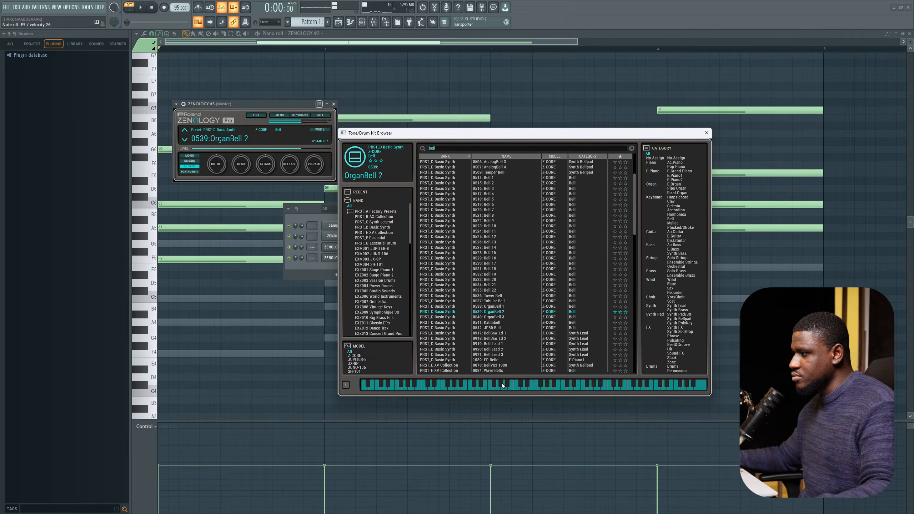
left_click(501, 323)
left_click(523, 387)
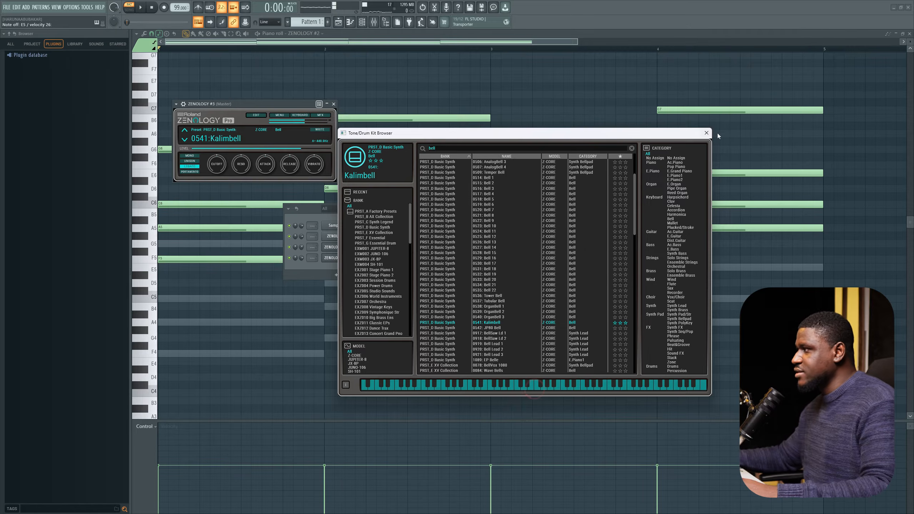
left_click(706, 136)
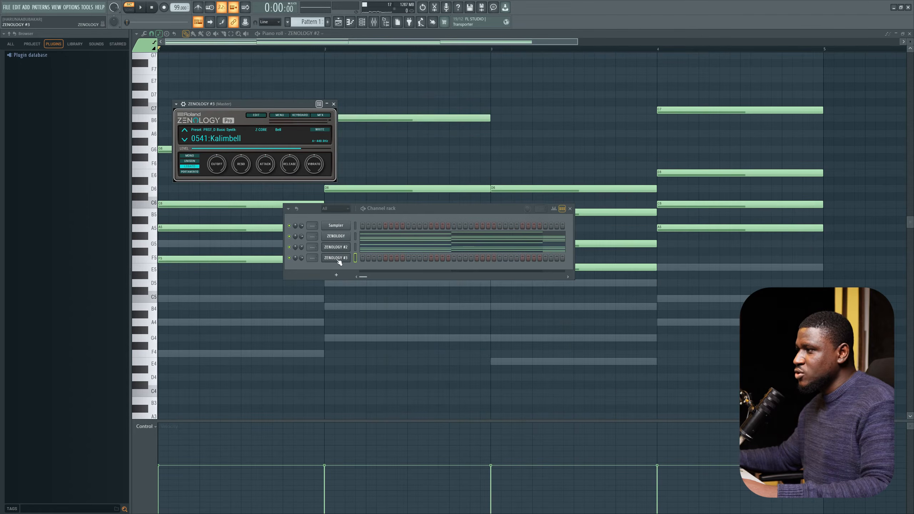
Step: Copy the chord notes from the ZENOLOGY #2 channel onto the ZENOLOGY #3 channel
right_click(344, 258)
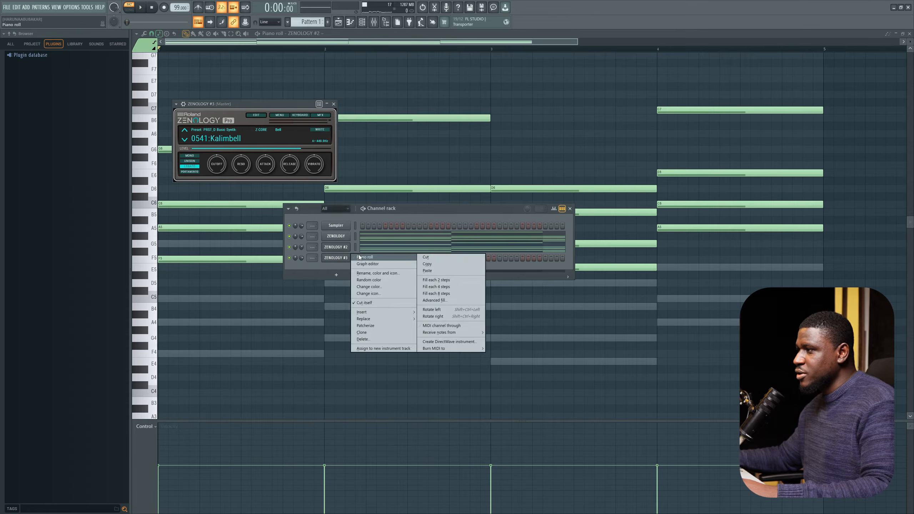
left_click(339, 251)
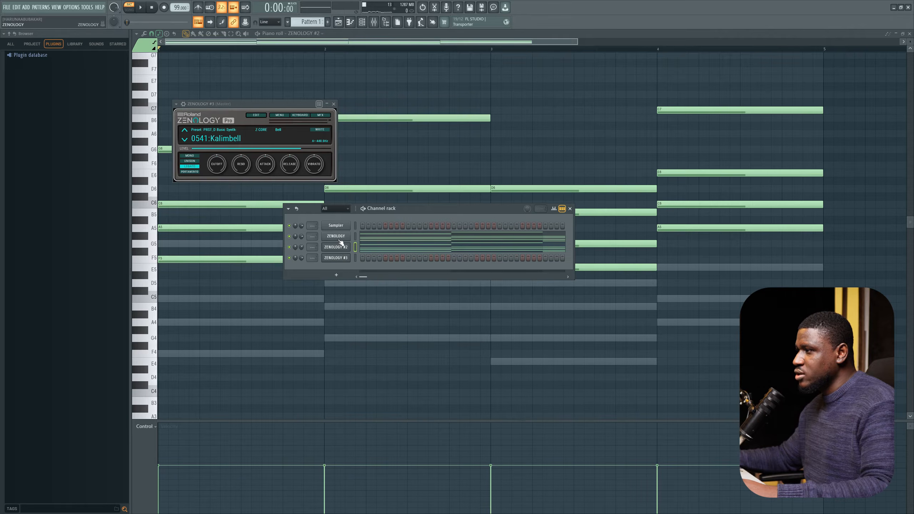
right_click(339, 239)
left_click(437, 245)
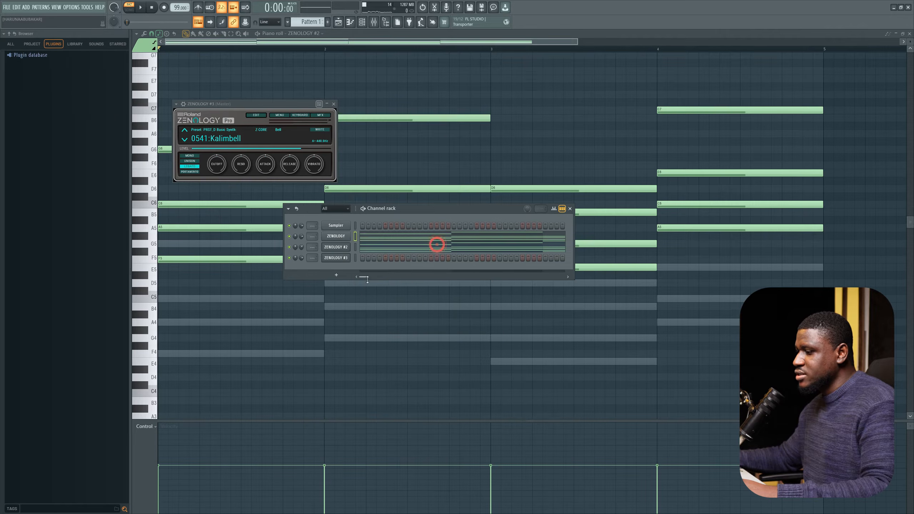
right_click(328, 260)
left_click(427, 271)
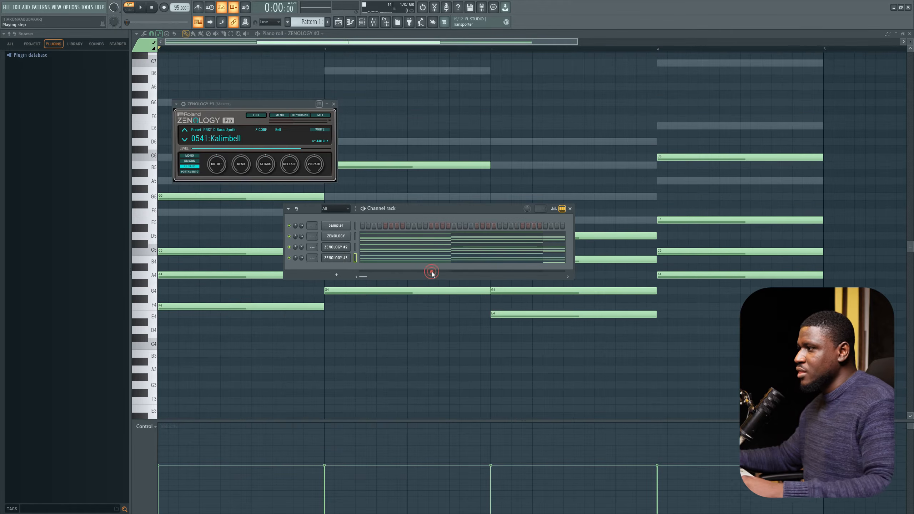
Step: Select all ZENOLOGY #3 notes and enable Allow resizing from left in the piano roll edit options
left_click(321, 338)
scroll(313, 319, "down", 2)
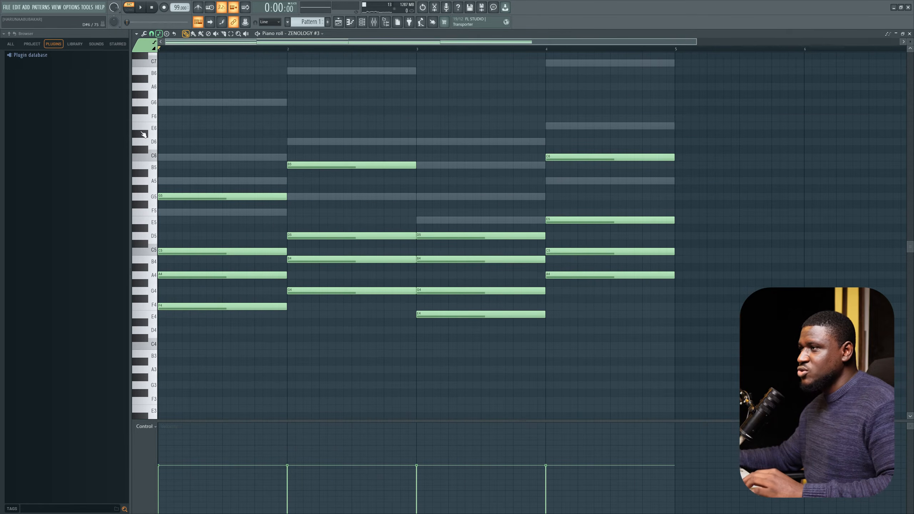
left_click_drag(143, 132, 179, 348, "ctrl")
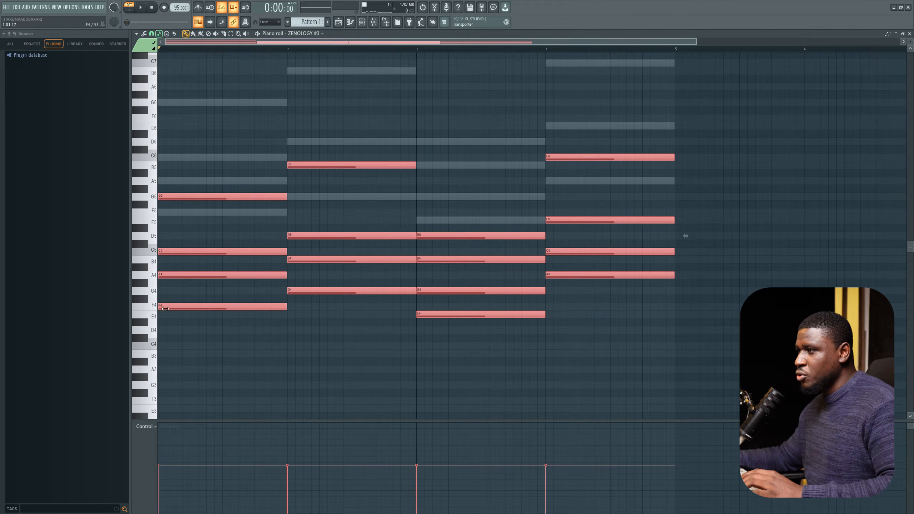
left_click_drag(165, 308, 151, 294)
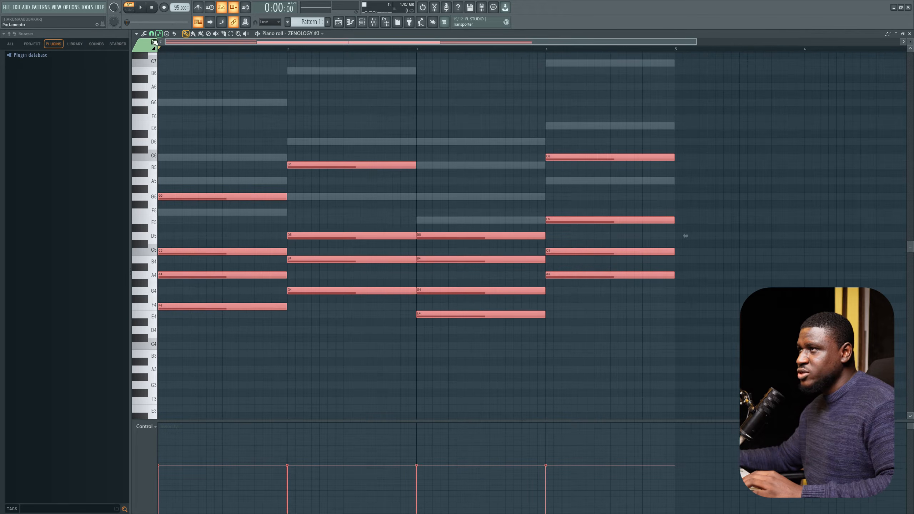
left_click(139, 35)
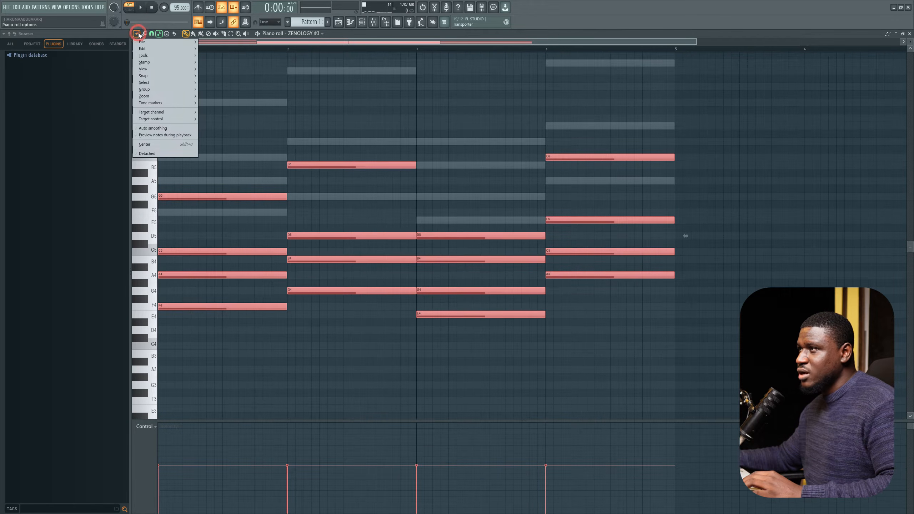
mouse_move(148, 48)
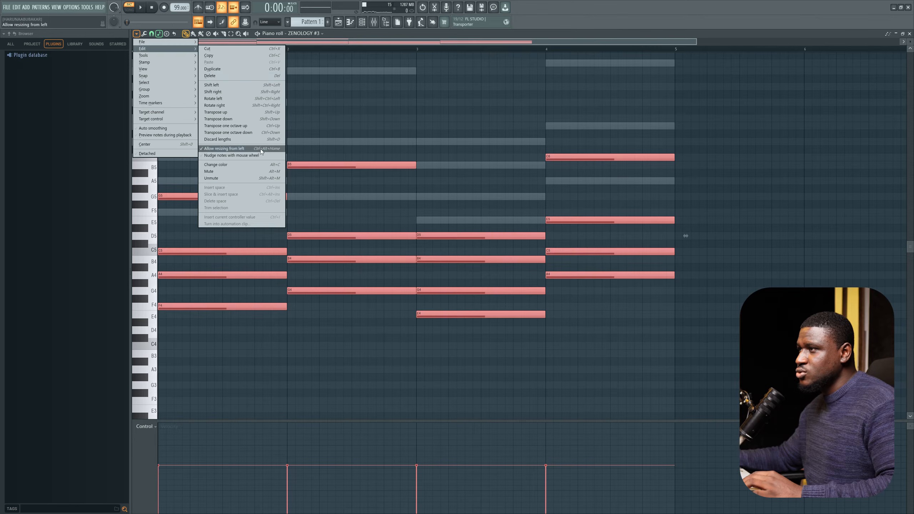
left_click(332, 115)
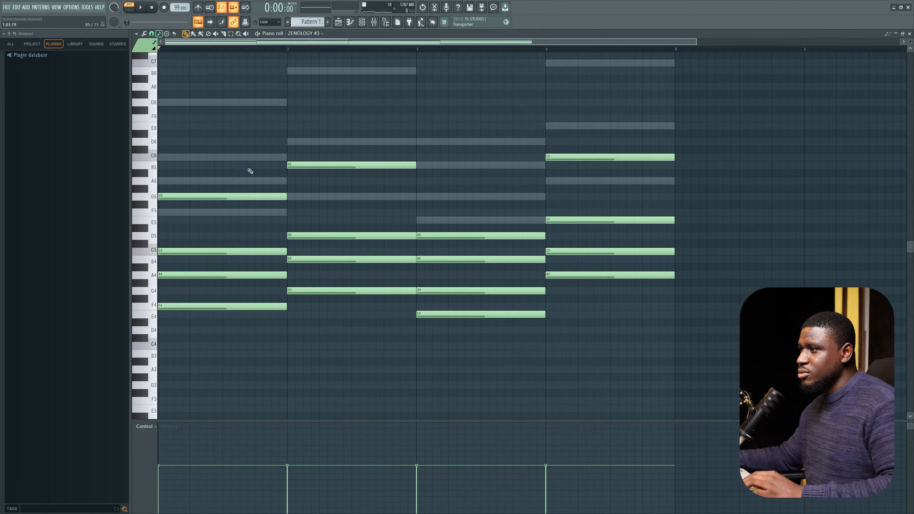
Step: Resize all notes from the left so each chord starts about 1.5 beats into its bar, previewing playback
left_click_drag(151, 126, 176, 303)
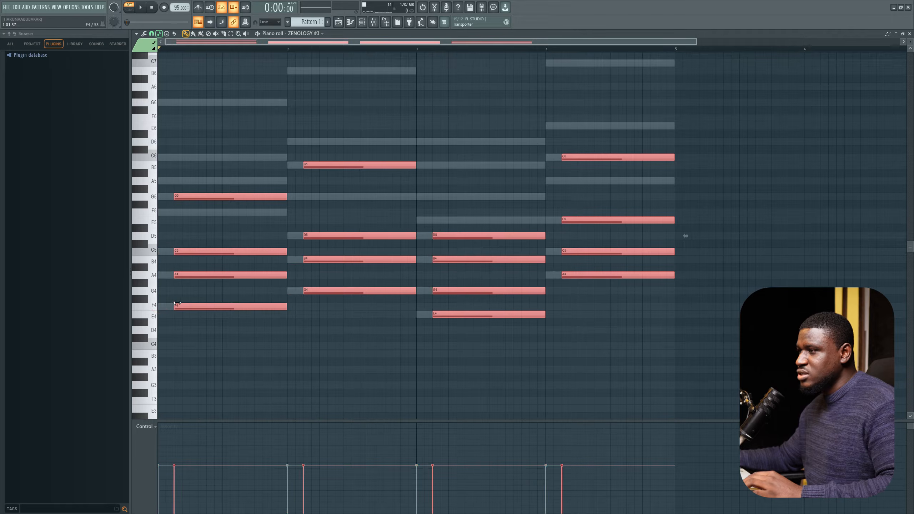
key("space")
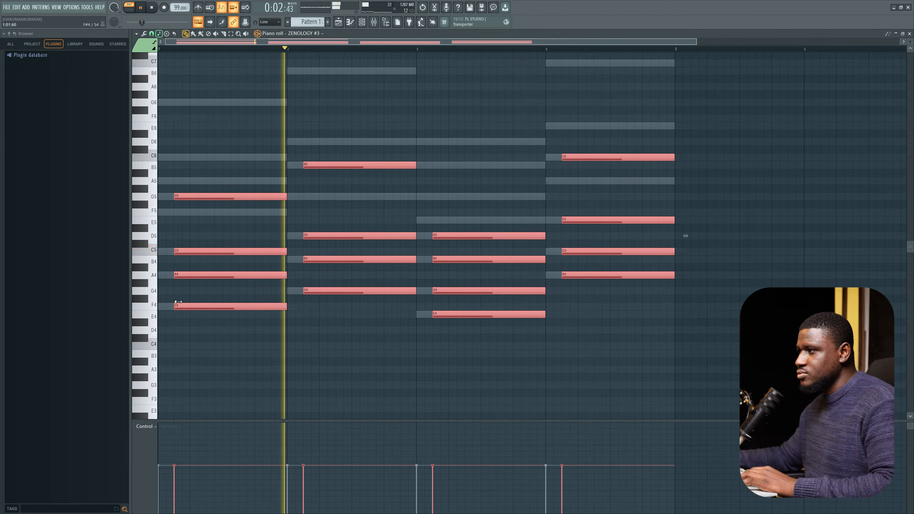
key("space")
left_click_drag(178, 302, 194, 298)
key("space")
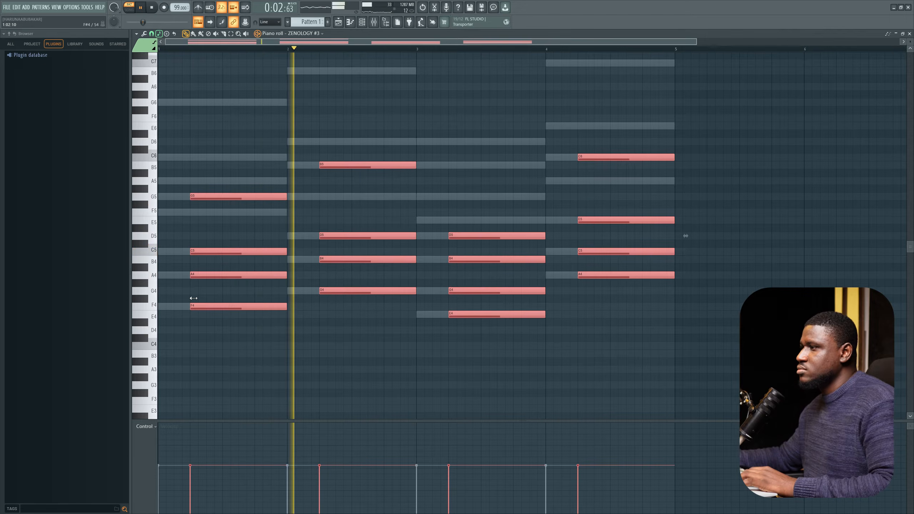
key("space")
left_click_drag(194, 298, 207, 297)
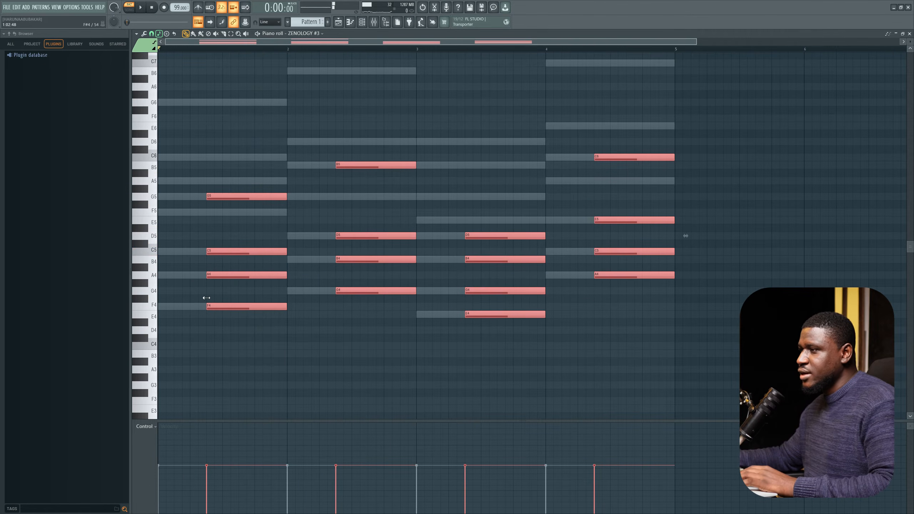
key("space")
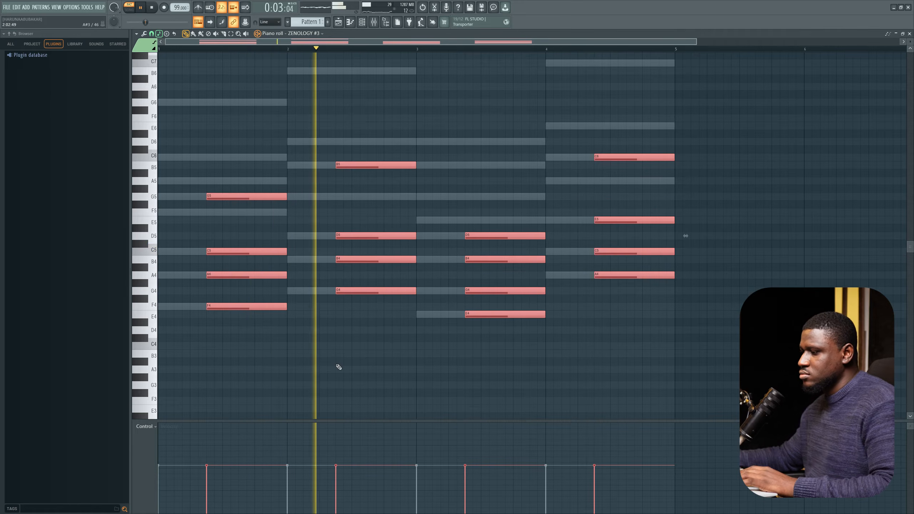
scroll(339, 367, "up", 2)
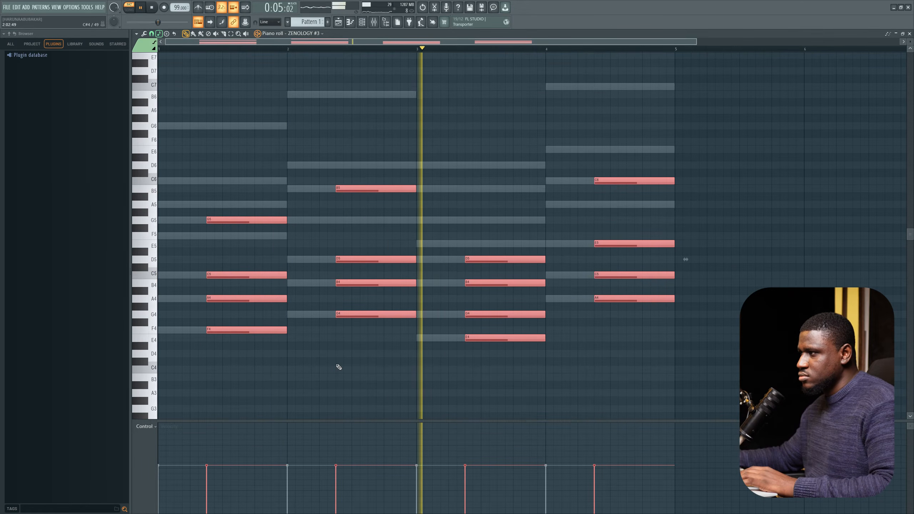
key("space")
Step: Deselect the notes, transpose the whole ZENOLOGY #3 part up one octave, and play it back
key("ctrl+d")
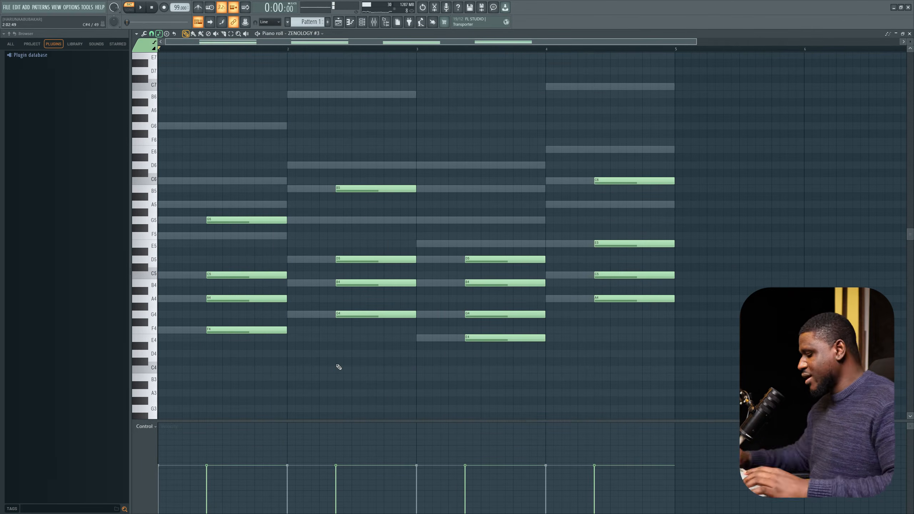
key("ctrl+Up")
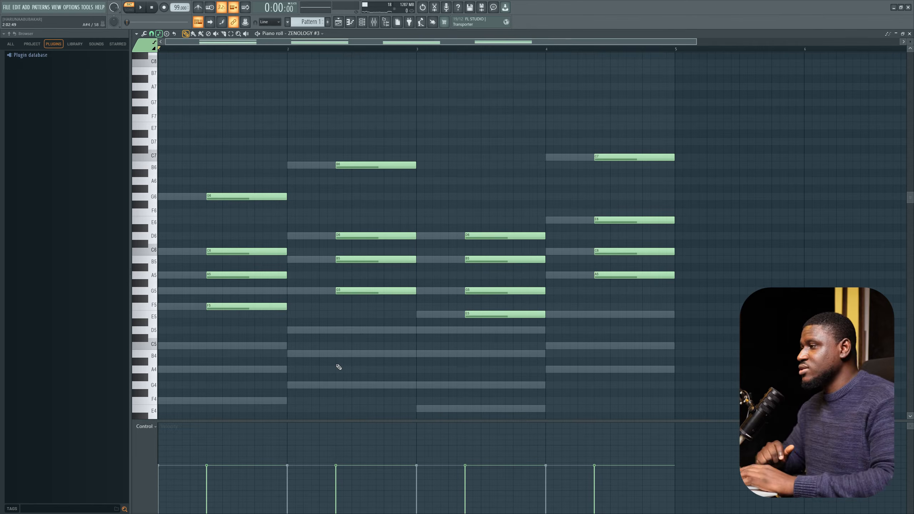
key("space")
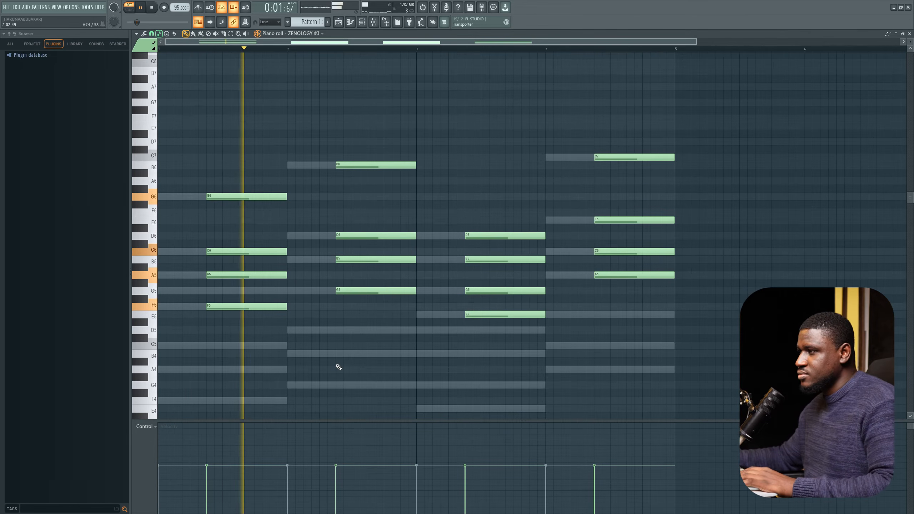
scroll(363, 312, "up", 3)
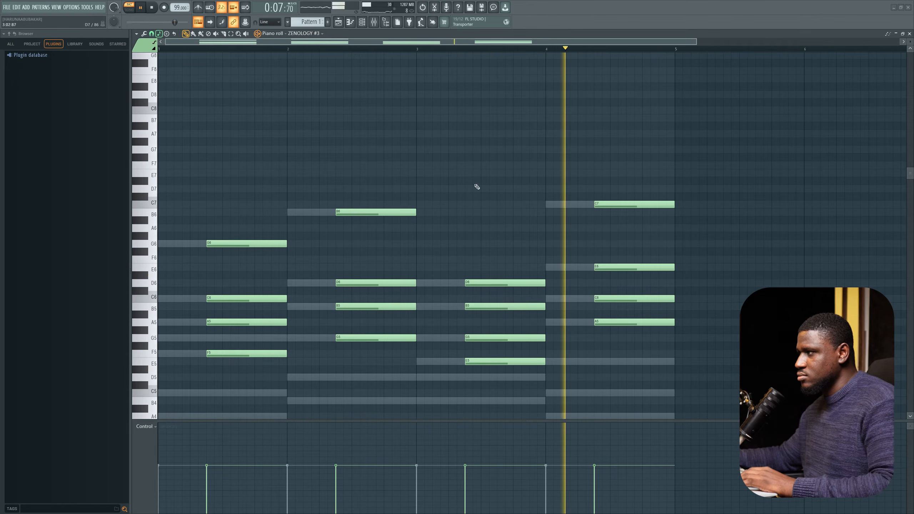
key("space")
Step: Shorten the first chord's C6 note to about one beat long
scroll(341, 262, "down", 2)
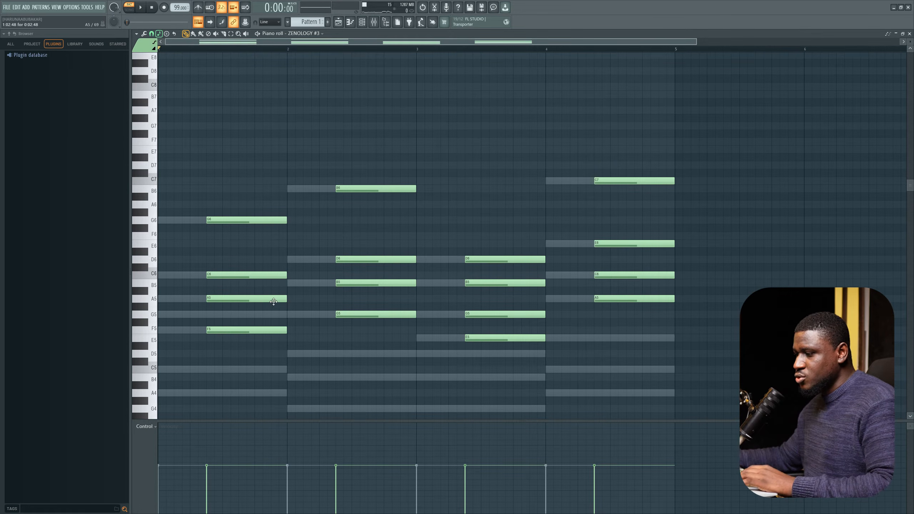
left_click_drag(284, 274, 252, 279)
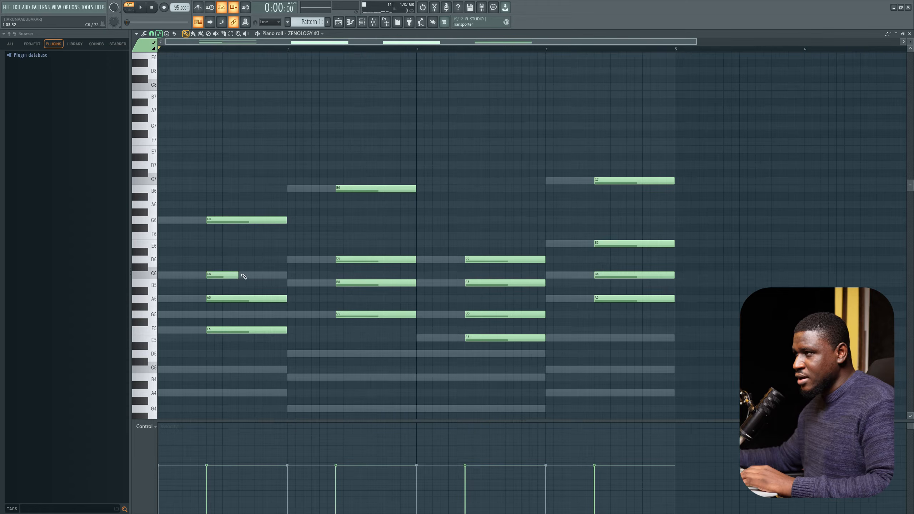
Step: Add a D6 note right after the shortened C6 in the first bar and play the part back
left_click(239, 259)
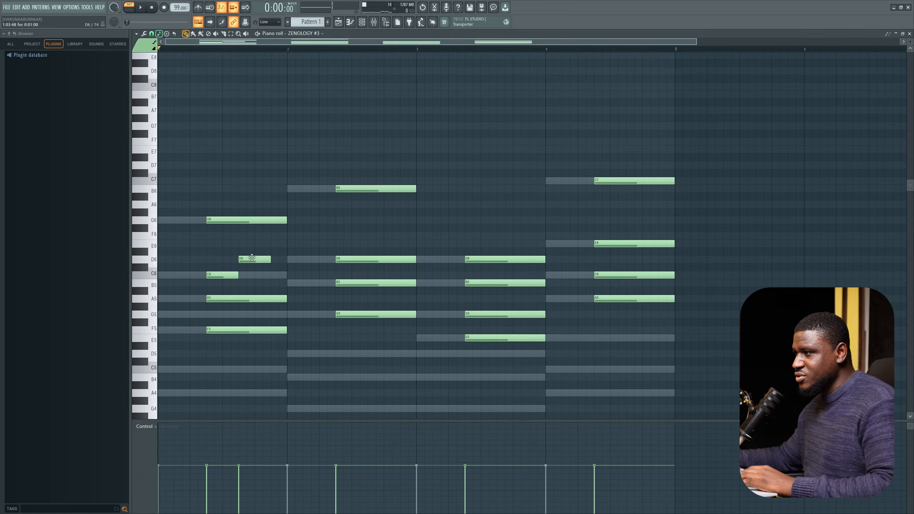
key("space")
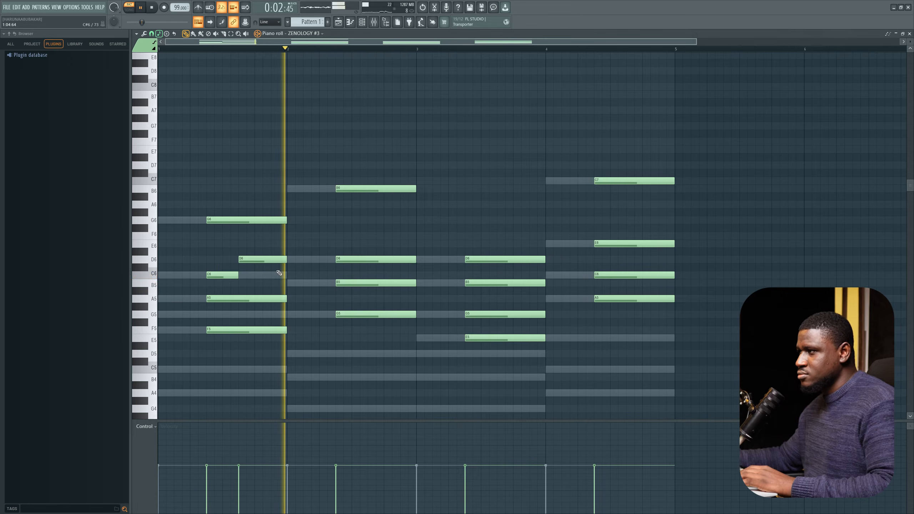
key("space")
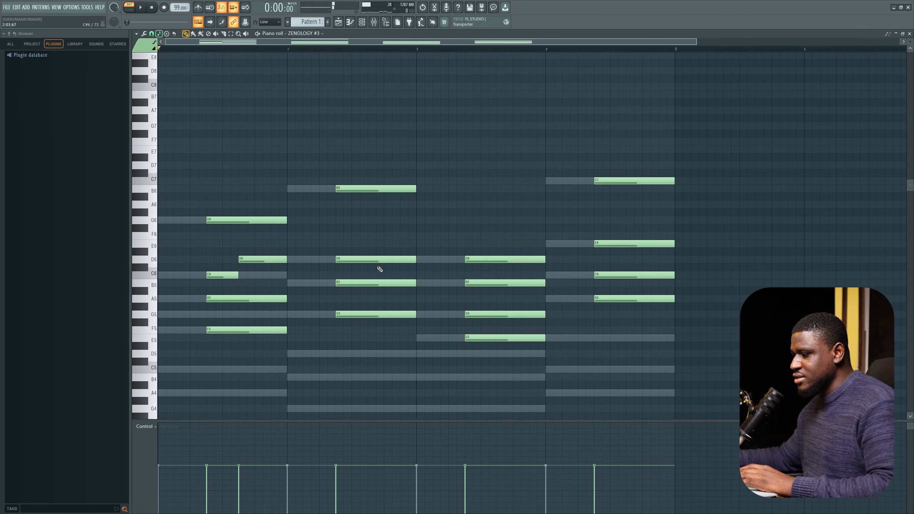
Step: Shorten the second bar's D6 note to about one beat, add an E6 note after it, and play the part back
left_click_drag(412, 263, 376, 269)
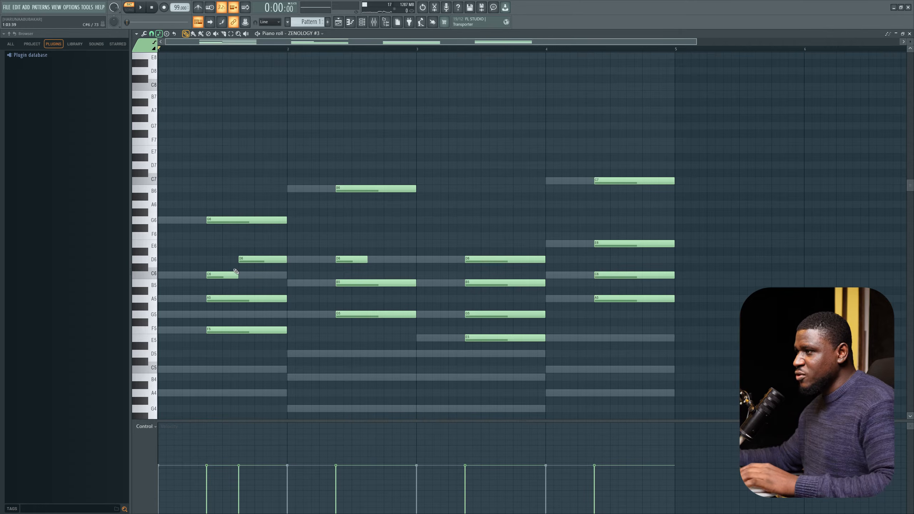
left_click_drag(211, 262, 238, 264)
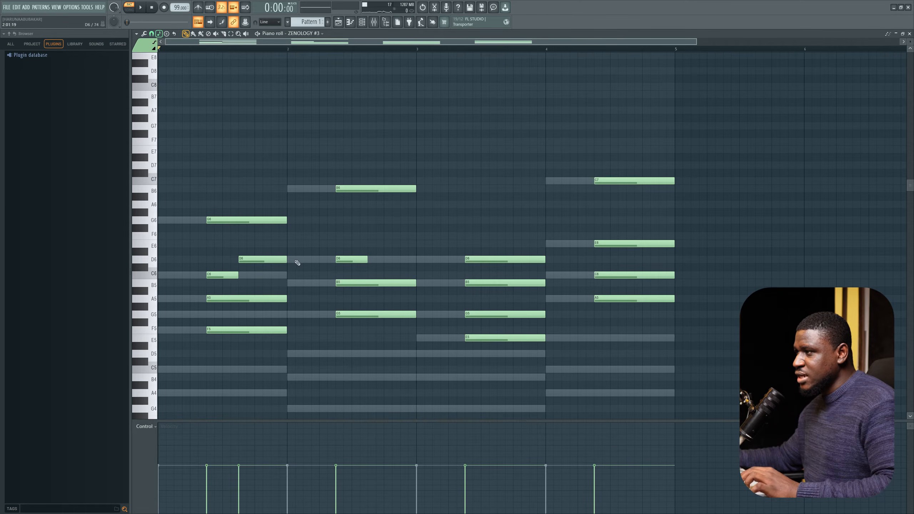
left_click_drag(342, 251, 374, 255)
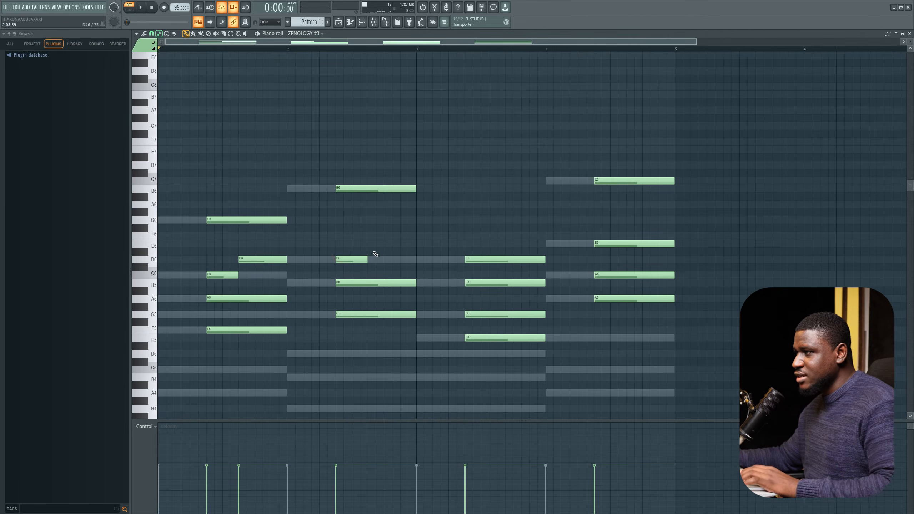
left_click(369, 245)
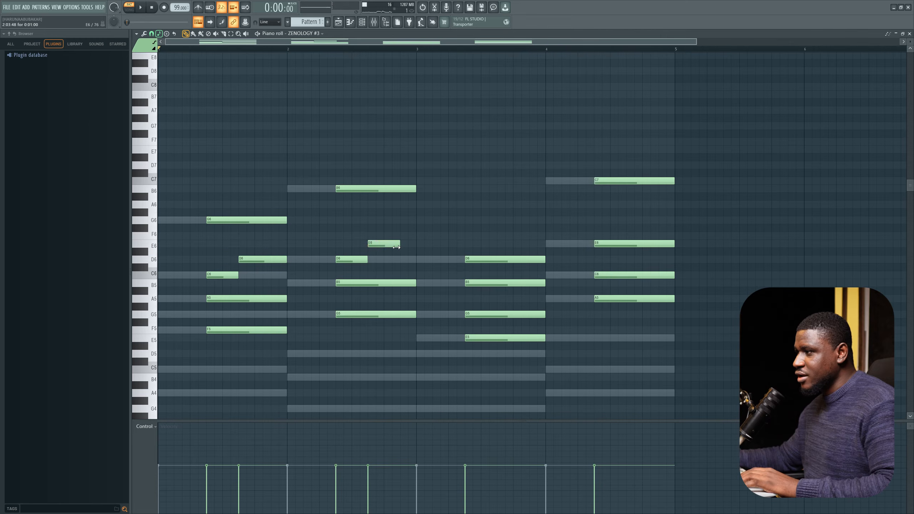
key("space")
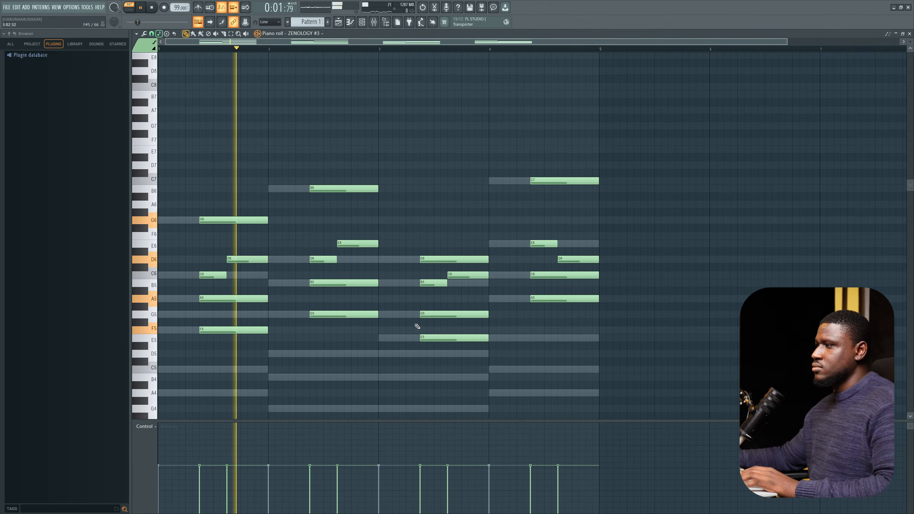
scroll(414, 326, "down", 5)
scroll(414, 327, "up", 1)
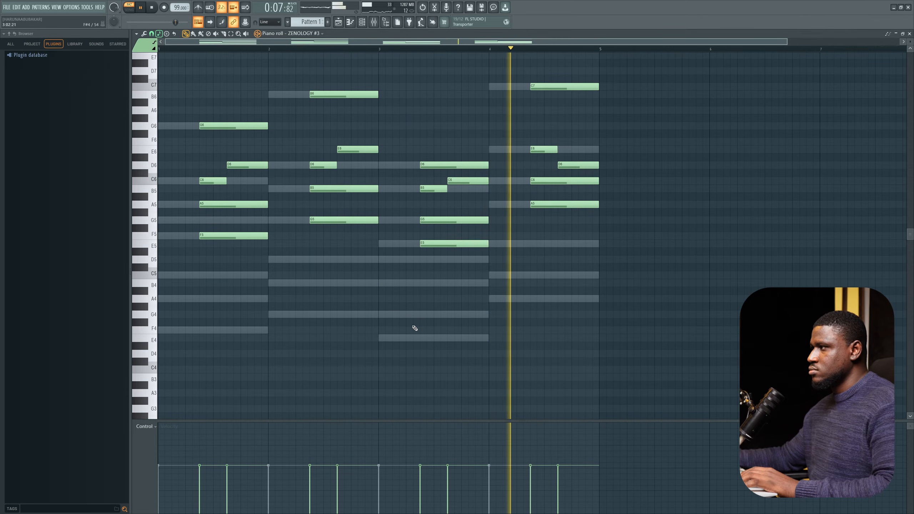
key("space")
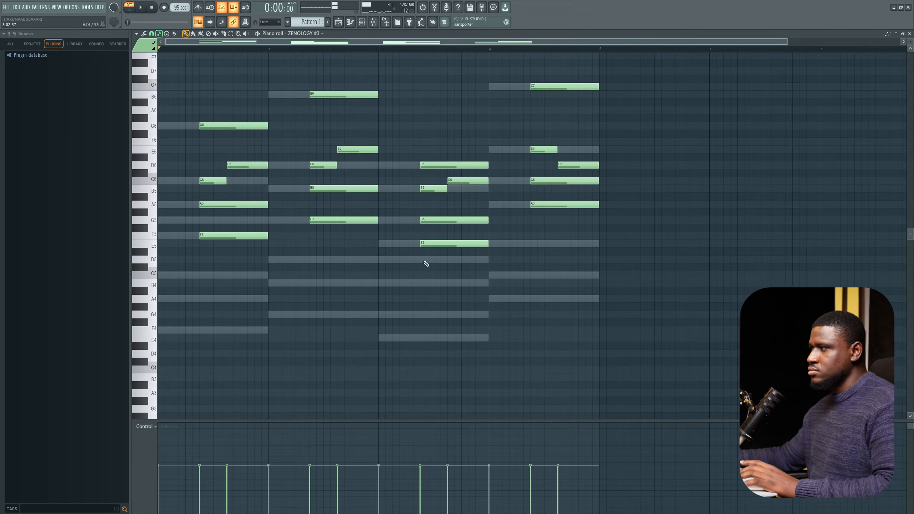
Step: Open the tone browser of ZENOLOGY #5 and search its tones for pad
left_click(361, 23)
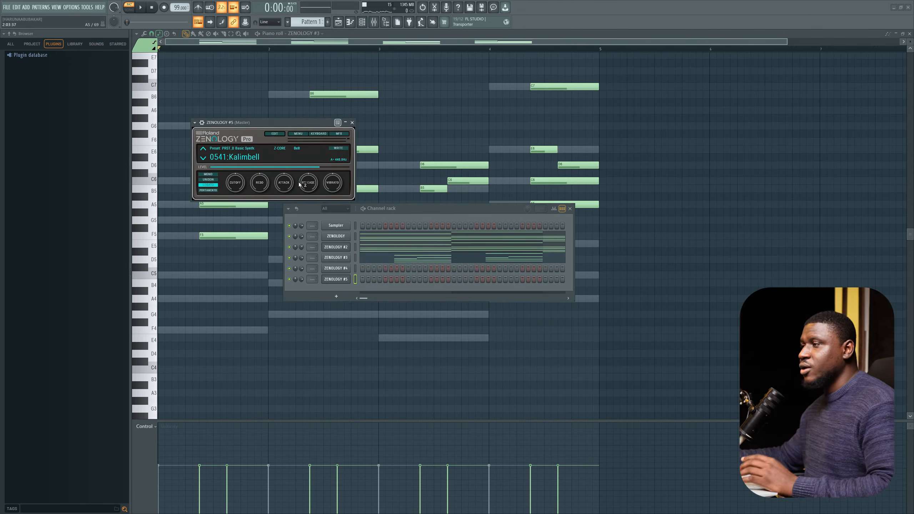
left_click(245, 161)
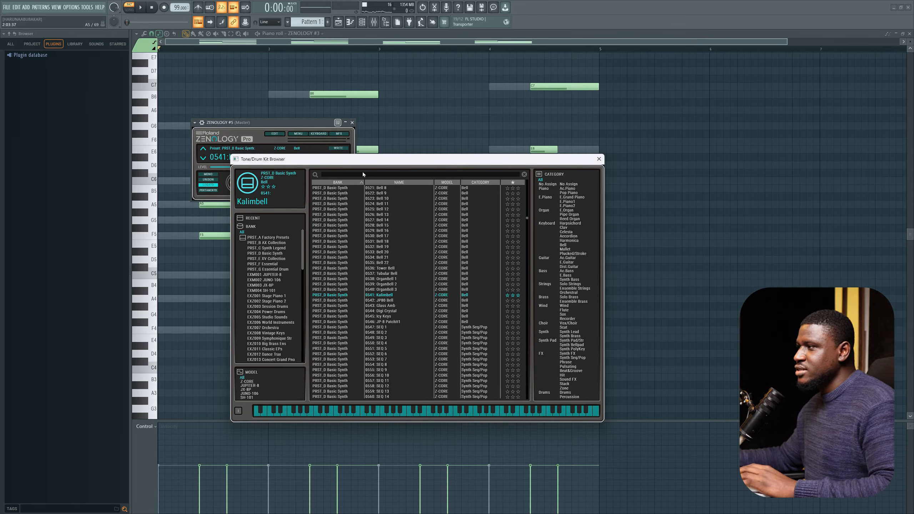
left_click(351, 174)
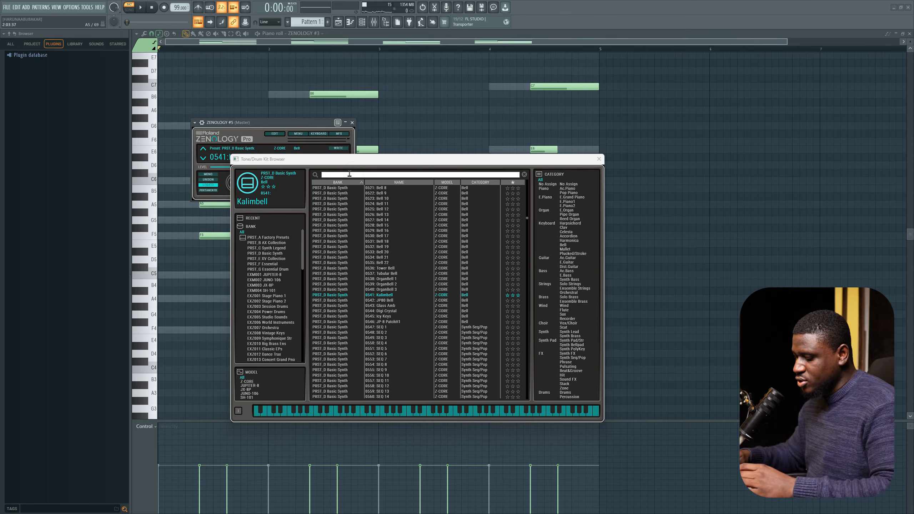
type("pad")
key("Return")
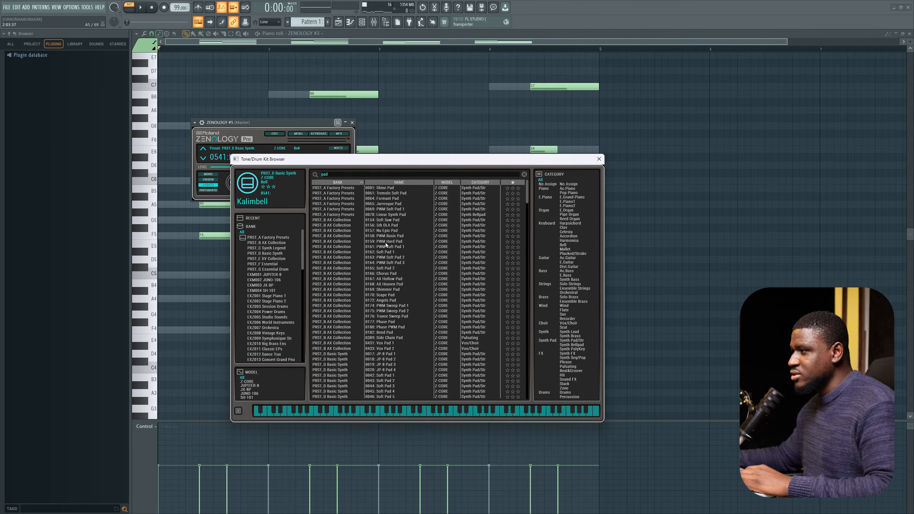
Step: Audition several pad tones and load Vox Pad 2 on ZENOLOGY #5, closing the browser
left_click(383, 226)
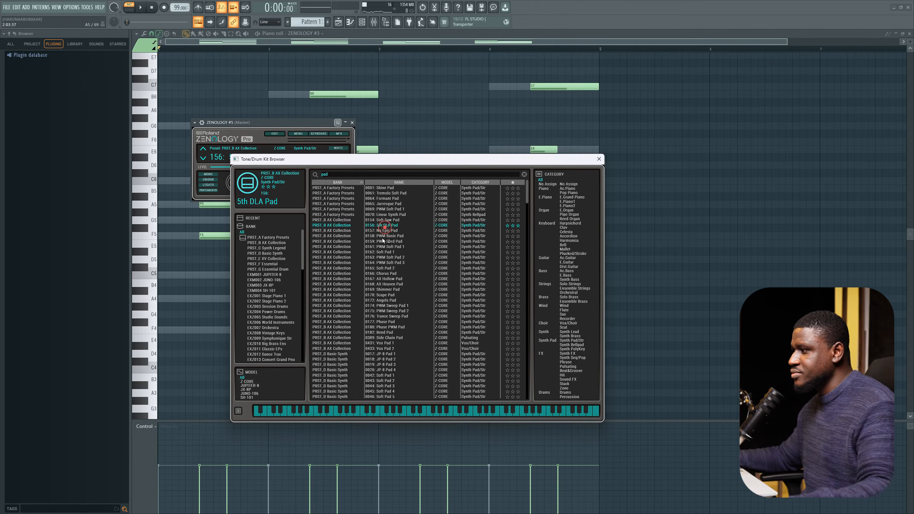
left_click(379, 284)
left_click(384, 333)
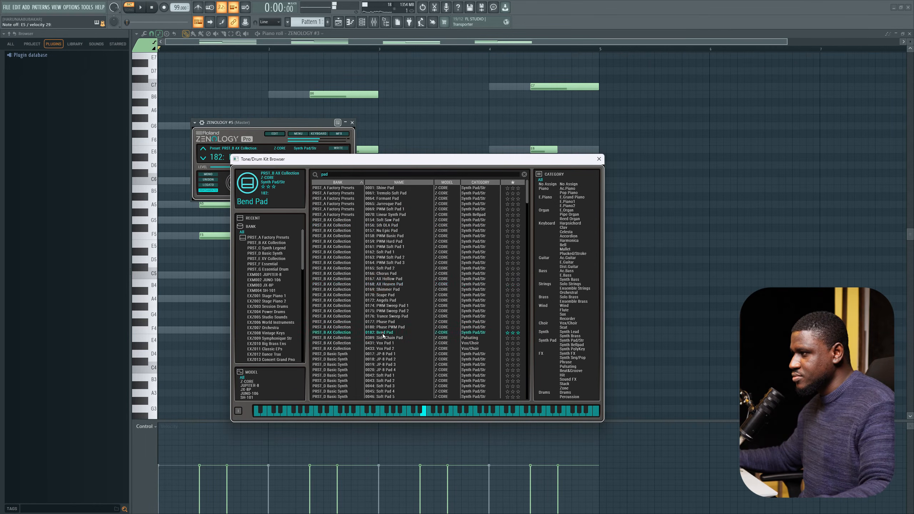
left_click(383, 349)
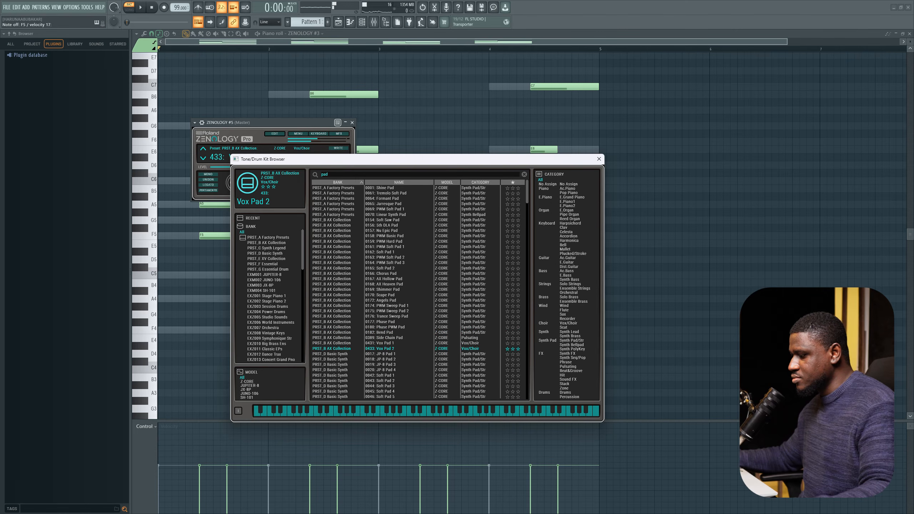
left_click(599, 159)
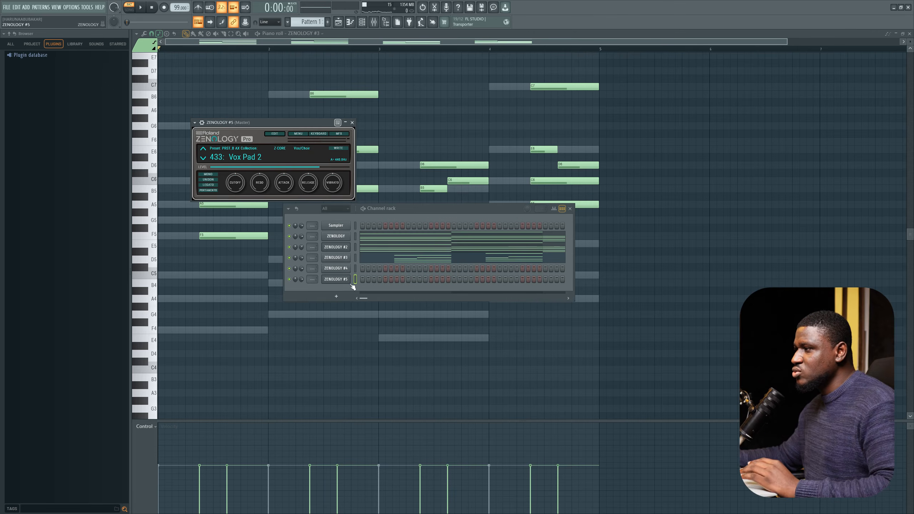
Step: Move ZENOLOGY #5 above ZENOLOGY #4 in the channel rack and open its piano roll
left_click_drag(354, 280, 353, 269)
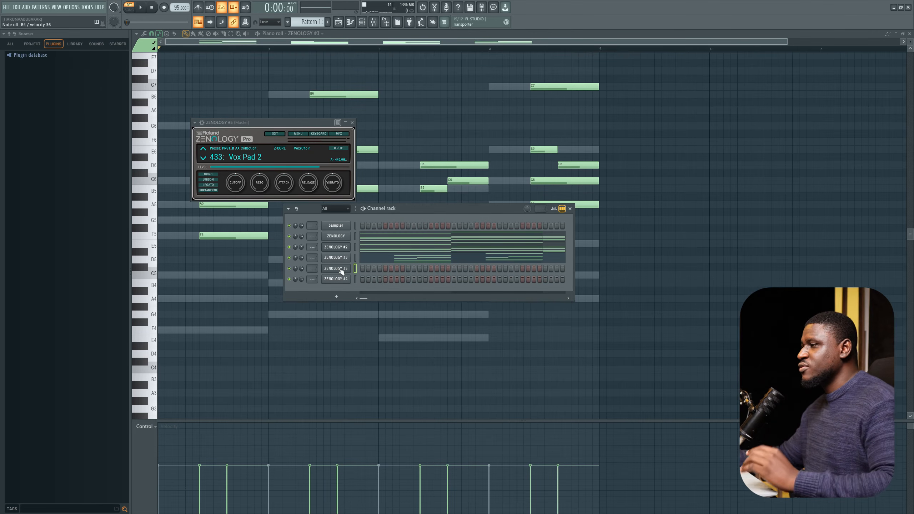
right_click(351, 268)
left_click(359, 268)
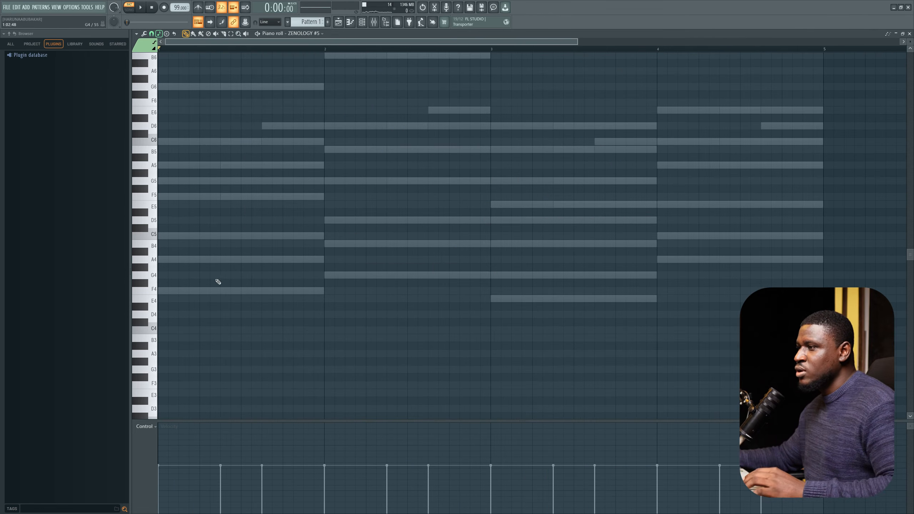
Step: Draw one short note at the start of each bar: F4, G4, E4 and A4
left_click(184, 289)
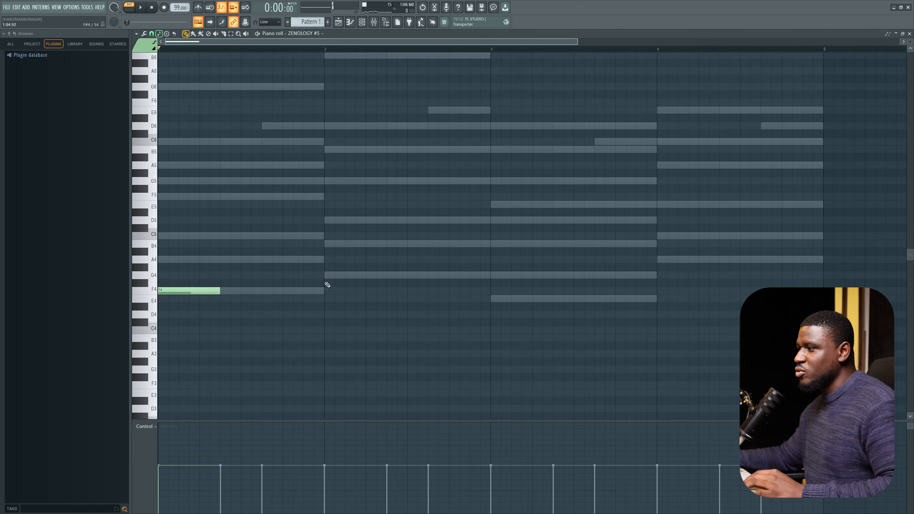
left_click(325, 275)
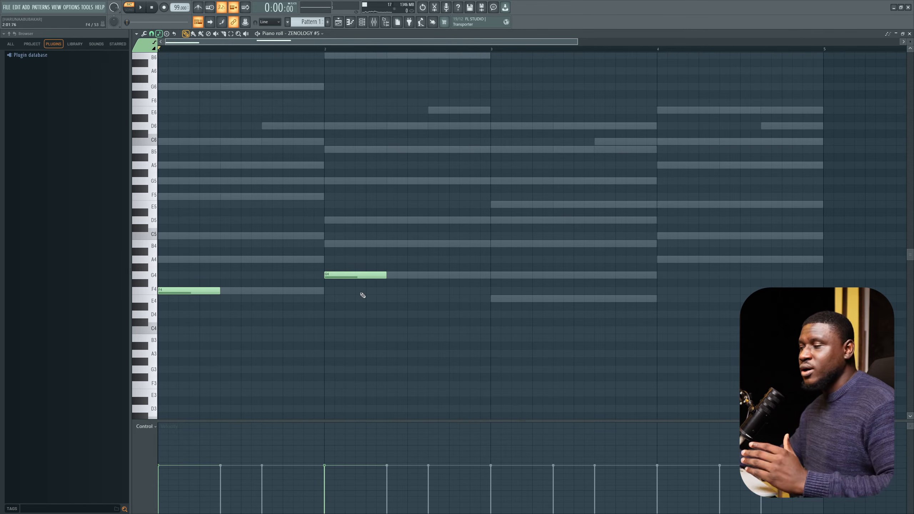
left_click(491, 299)
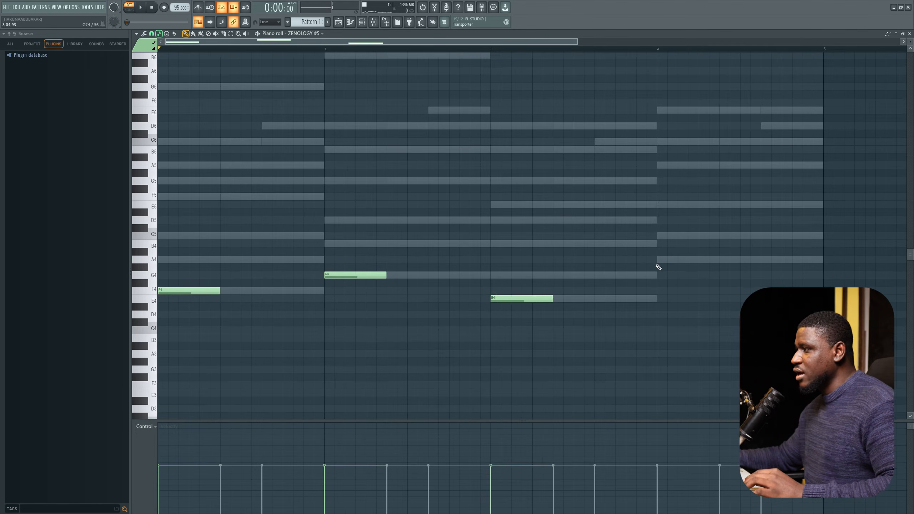
left_click(659, 260)
scroll(540, 302, "down", 3)
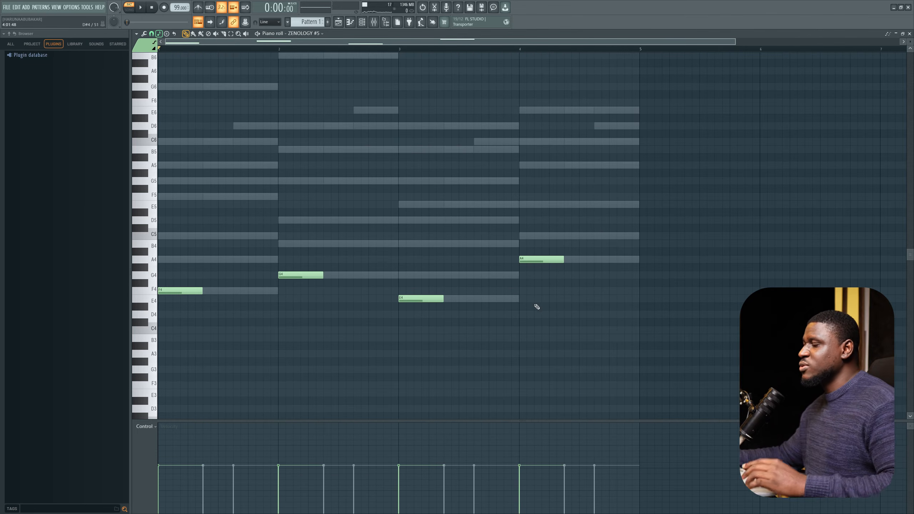
Step: Select the four notes, transpose them up one octave, deselect, and play the part back
left_click_drag(578, 214, 155, 355)
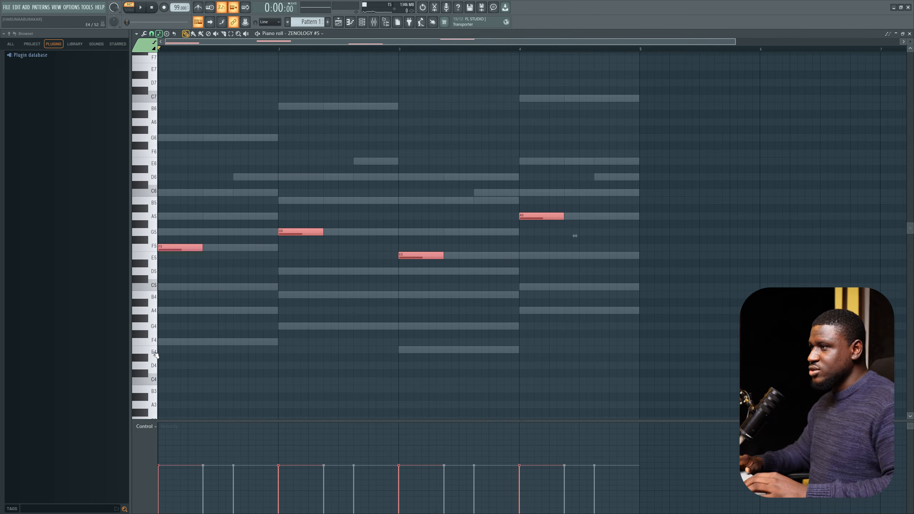
key("ctrl+Up")
key("space")
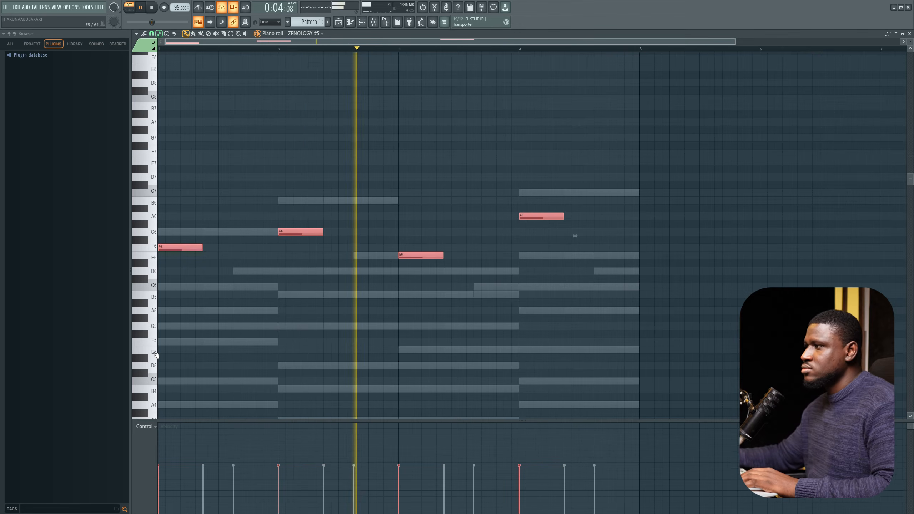
key("ctrl+d")
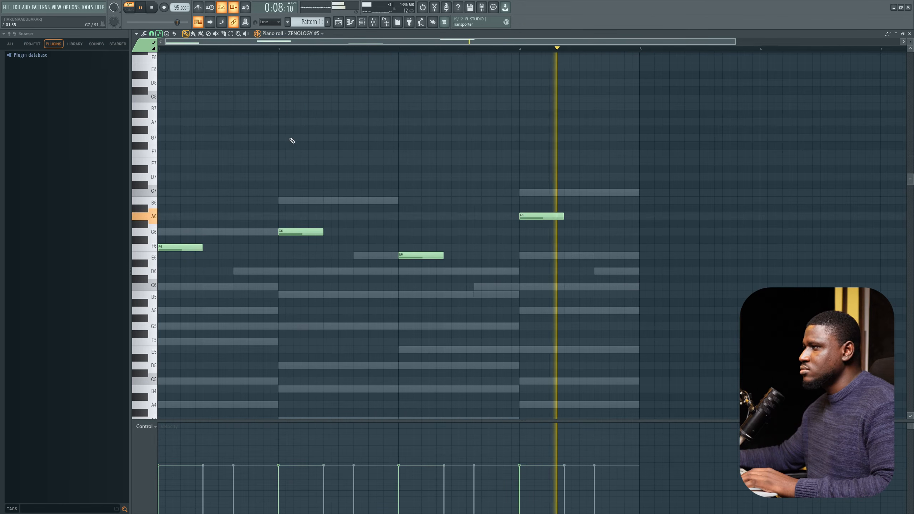
key("space")
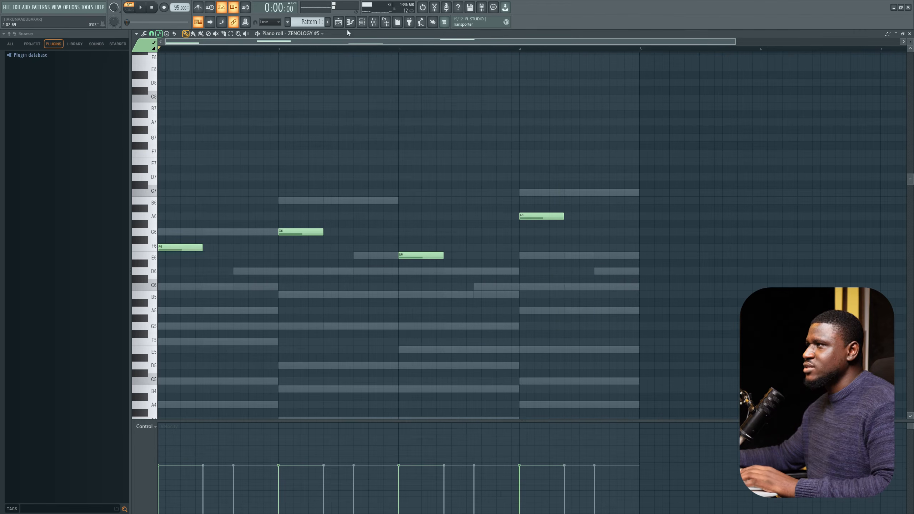
Step: Open the channel rack and play the pattern back
left_click(369, 22)
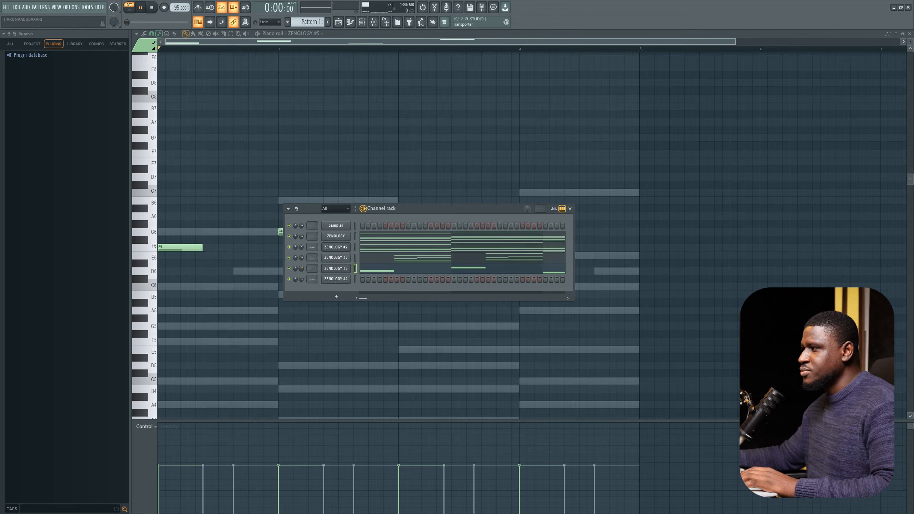
key("space")
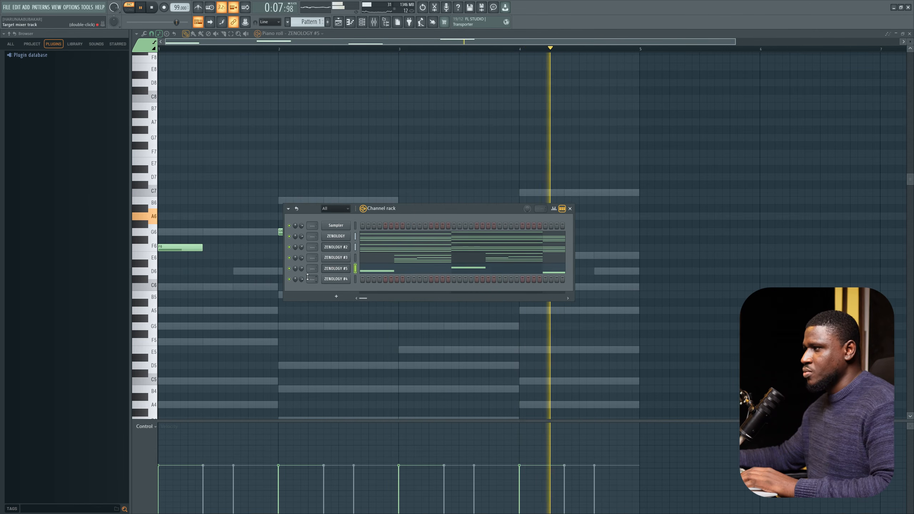
key("space")
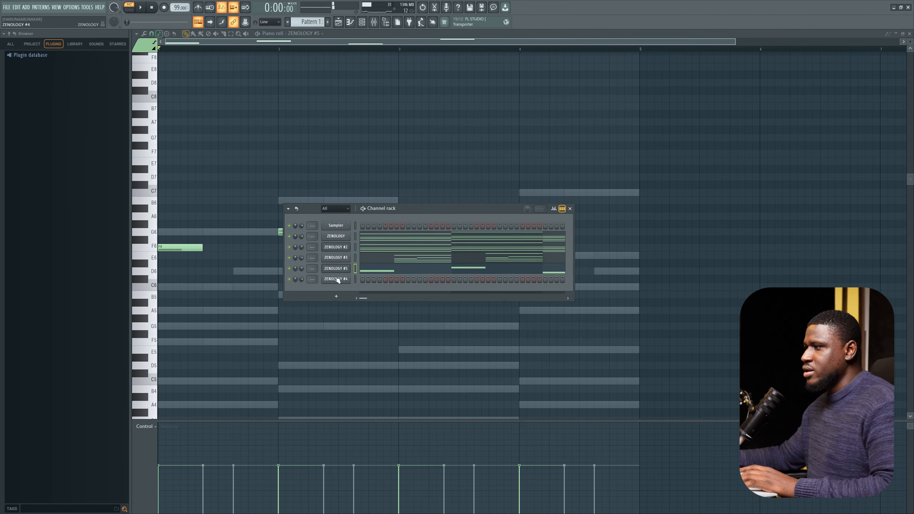
Step: Open ZENOLOGY #4, audition several pad tones and load Air Pad, closing the tone browser
left_click(338, 281)
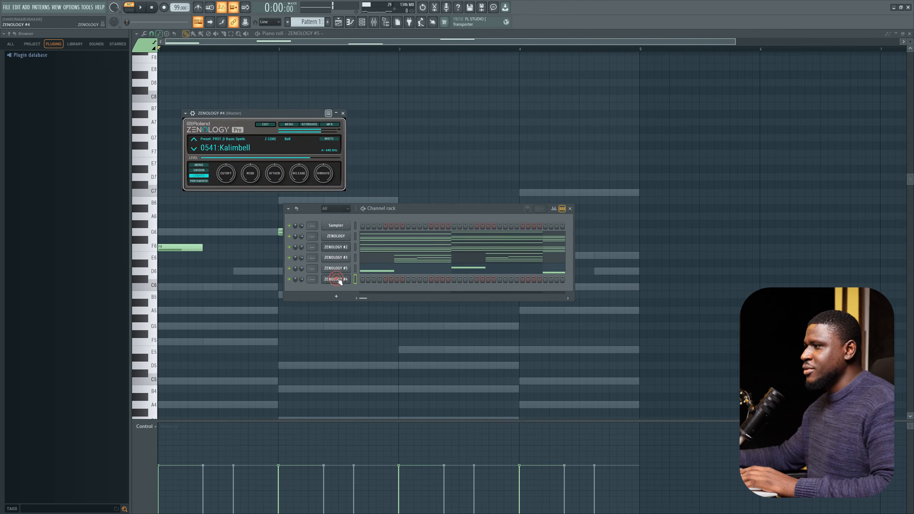
left_click(243, 151)
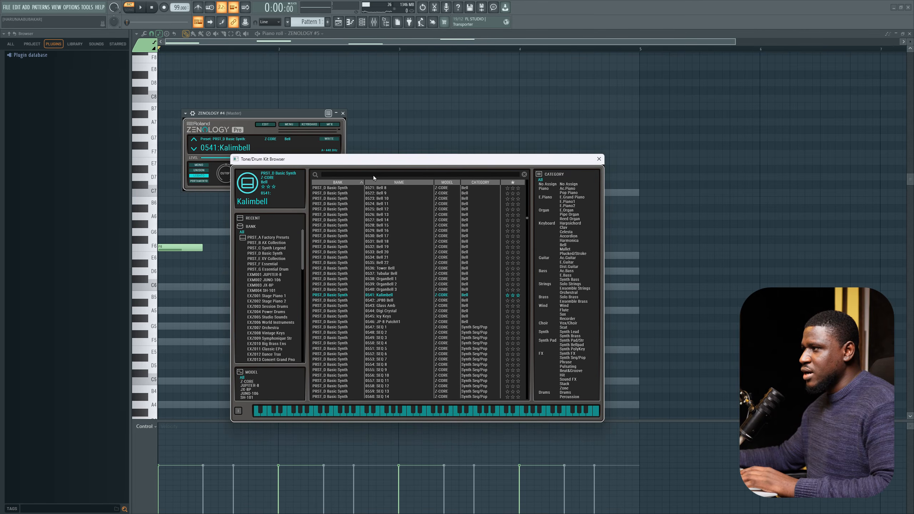
left_click(391, 302)
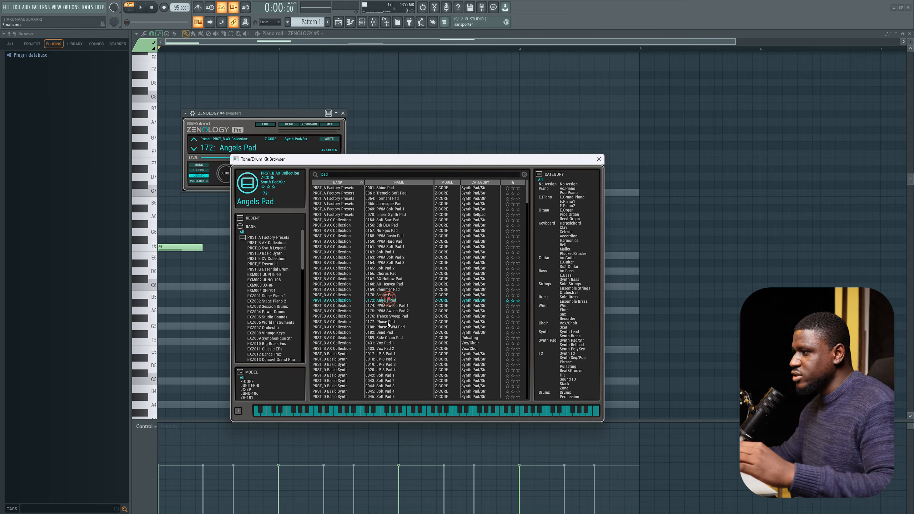
scroll(391, 302, "down", 1)
left_click(392, 348)
scroll(389, 348, "down", 3)
left_click(387, 347)
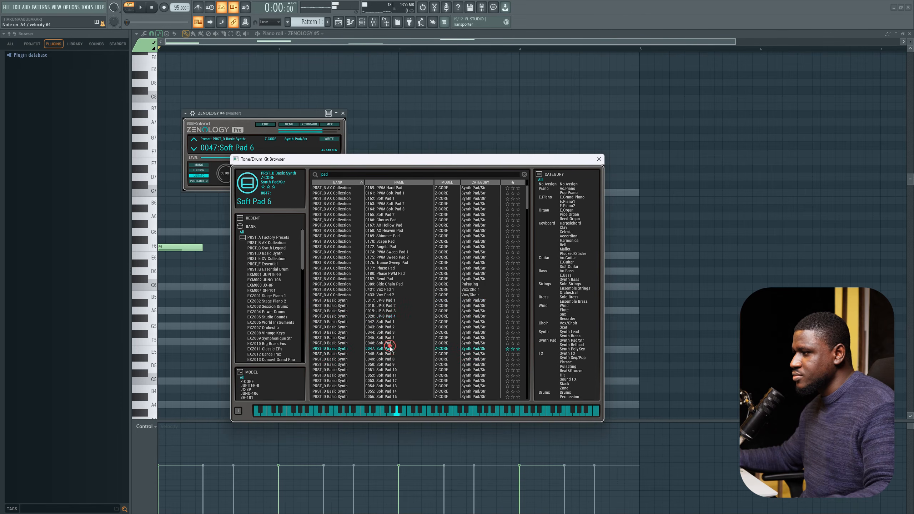
scroll(388, 347, "down", 2)
left_click(383, 376)
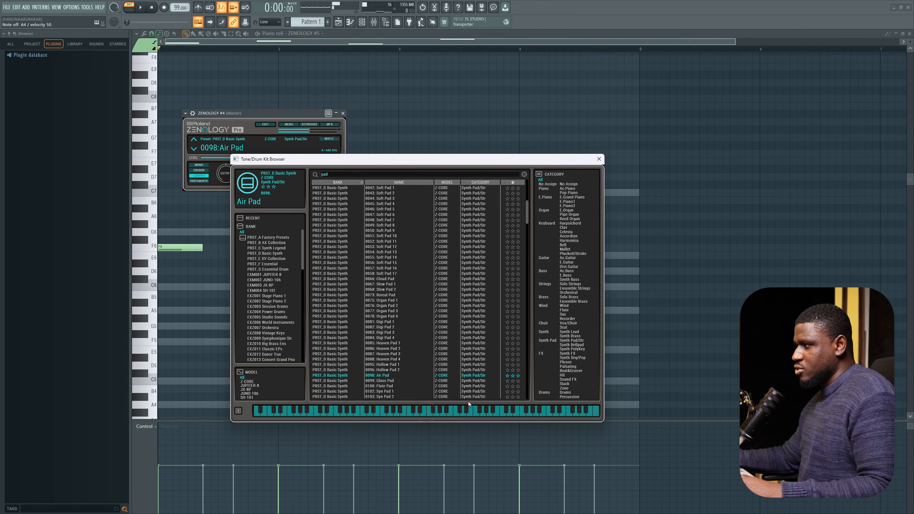
left_click(598, 160)
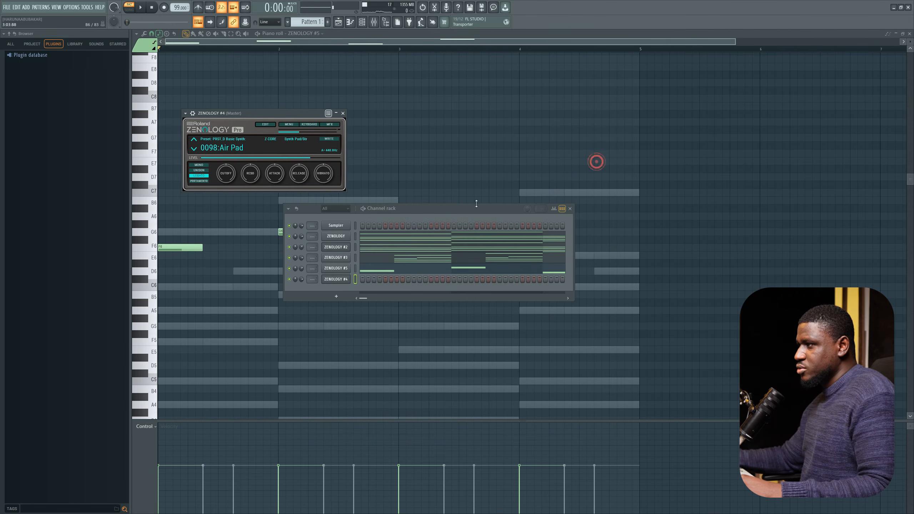
Step: Open ZENOLOGY #4's piano roll and draw a short C5 note on the third beat of each of the four bars
right_click(333, 280)
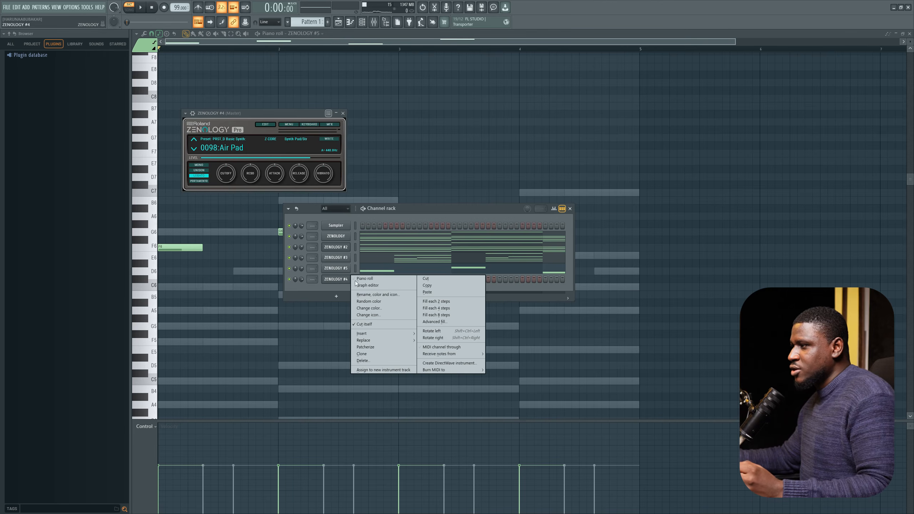
left_click(380, 279)
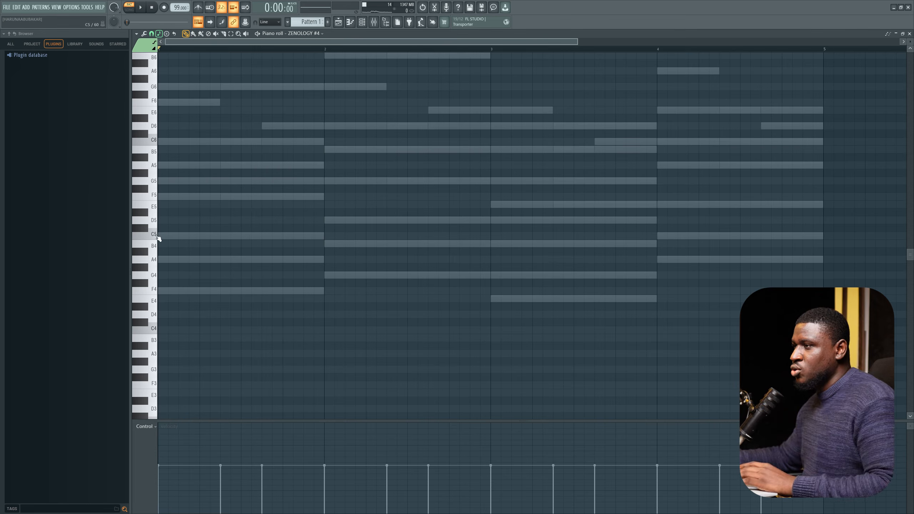
left_click(154, 236)
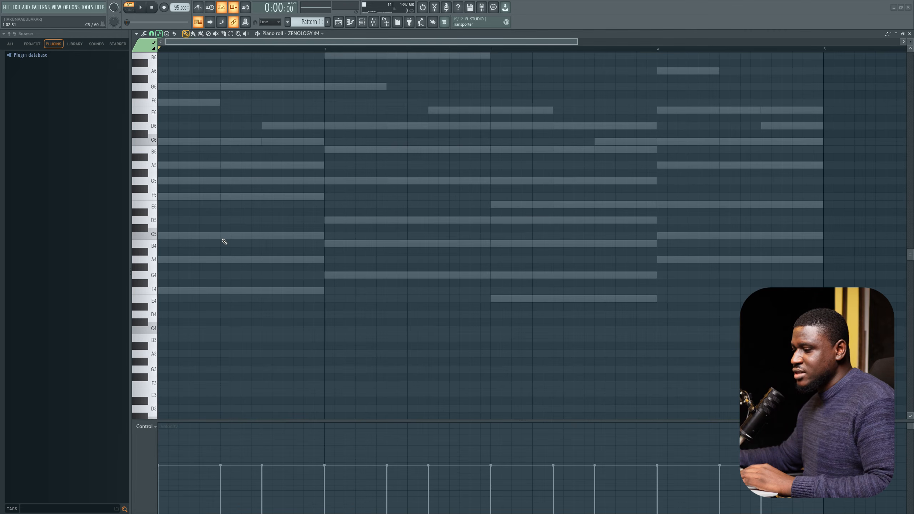
left_click(240, 238)
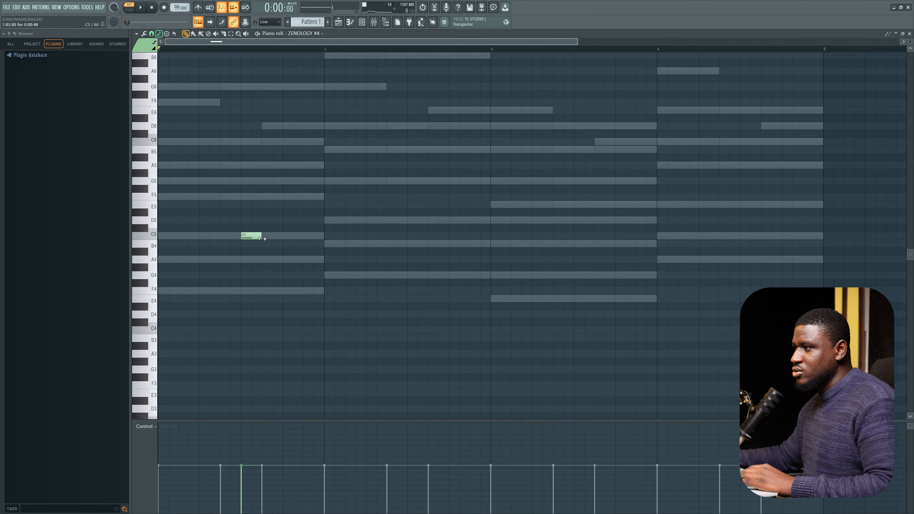
left_click(410, 237)
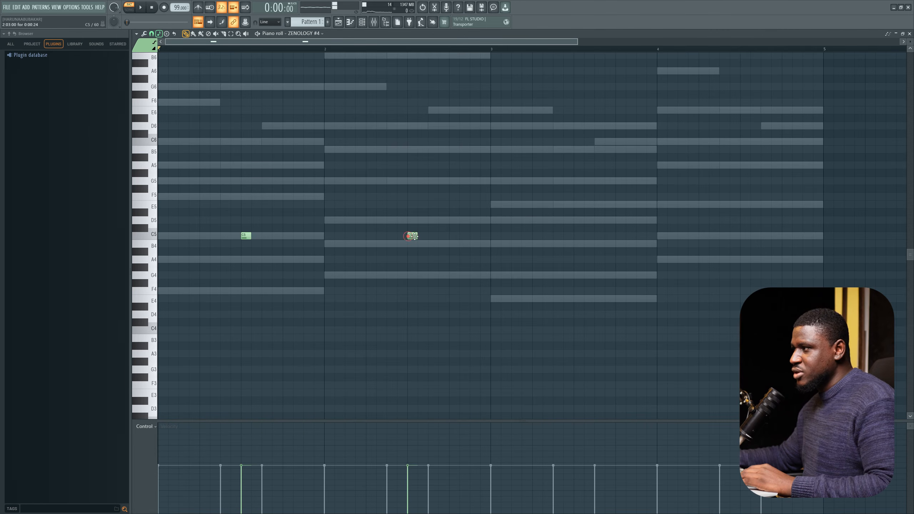
left_click(573, 236)
left_click(742, 237)
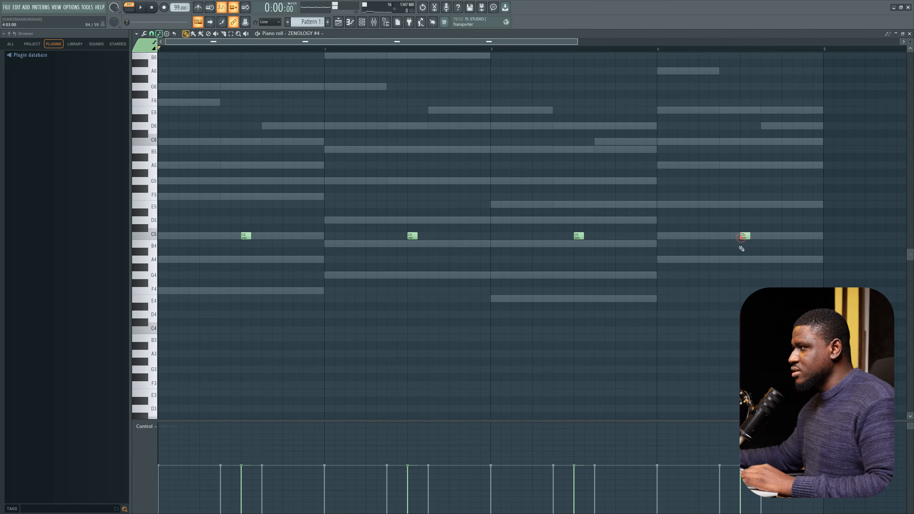
Step: Play the new part back against the other channels
scroll(379, 348, "down", 1)
scroll(378, 348, "down", 2)
key("space")
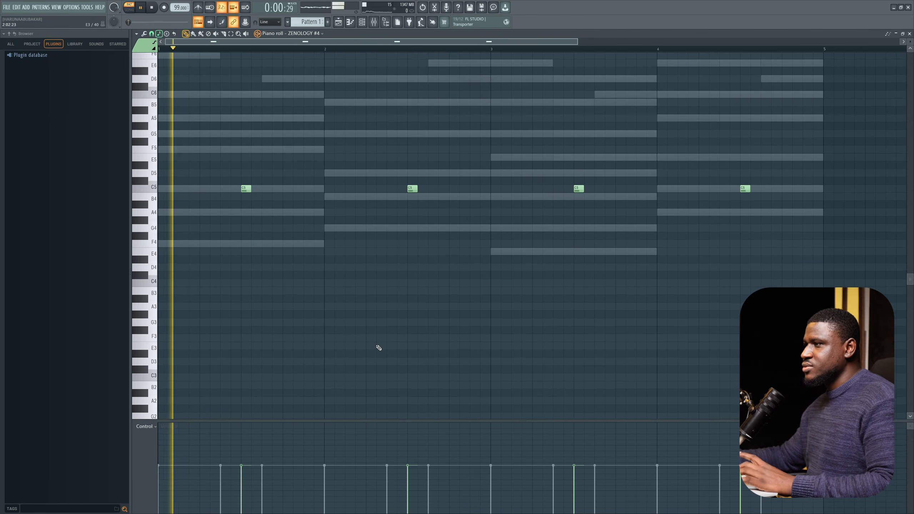
scroll(379, 347, "up", 1)
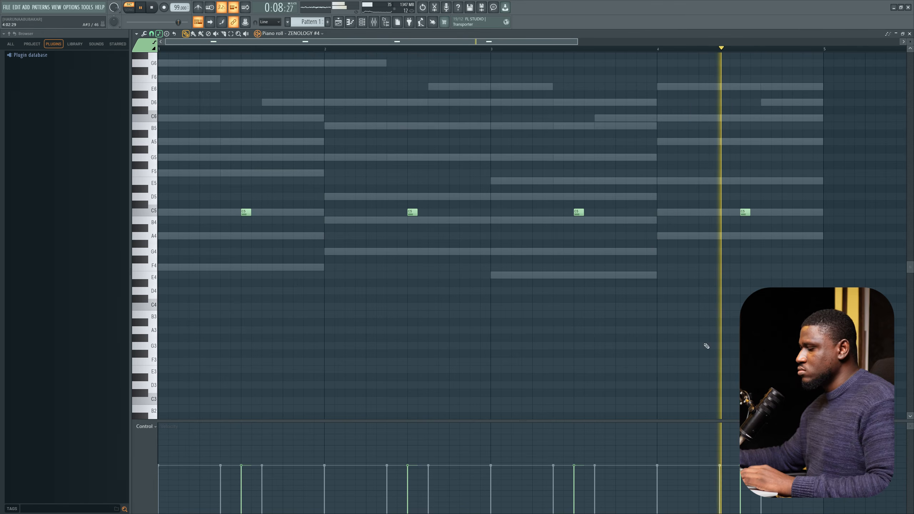
key("space")
Step: Search ZENOLOGY #6's tone browser for pad, audition pad tones and load Cloud Pad, closing the browser
key("F6")
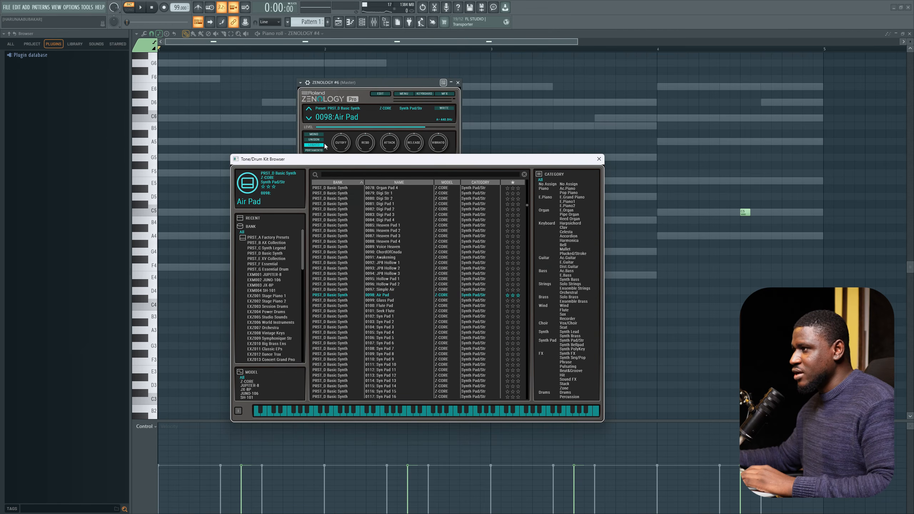
left_click(365, 173)
type("p")
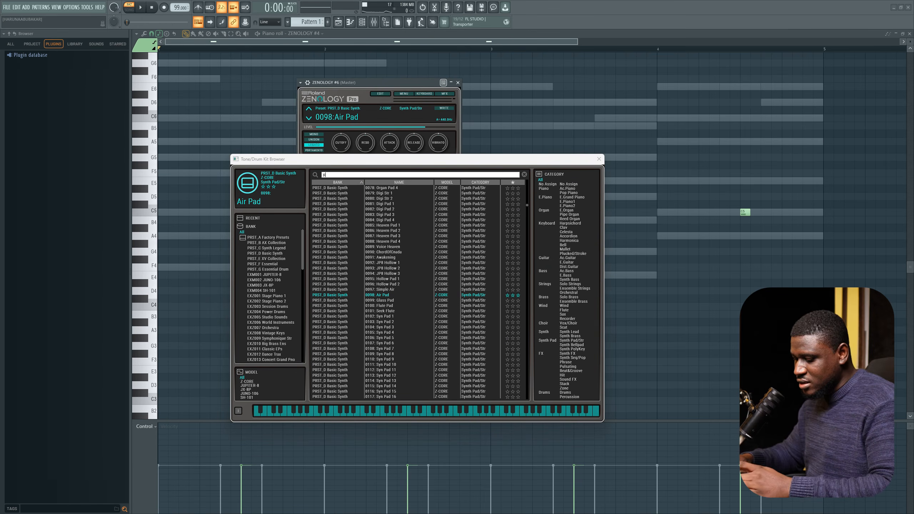
type("ad")
left_click_drag(408, 163, 617, 153)
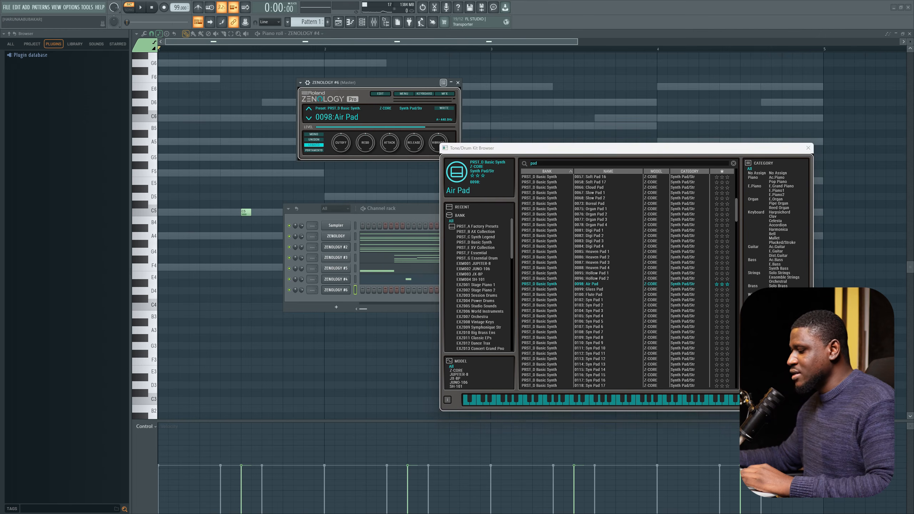
scroll(609, 324, "up", 10)
left_click(608, 369)
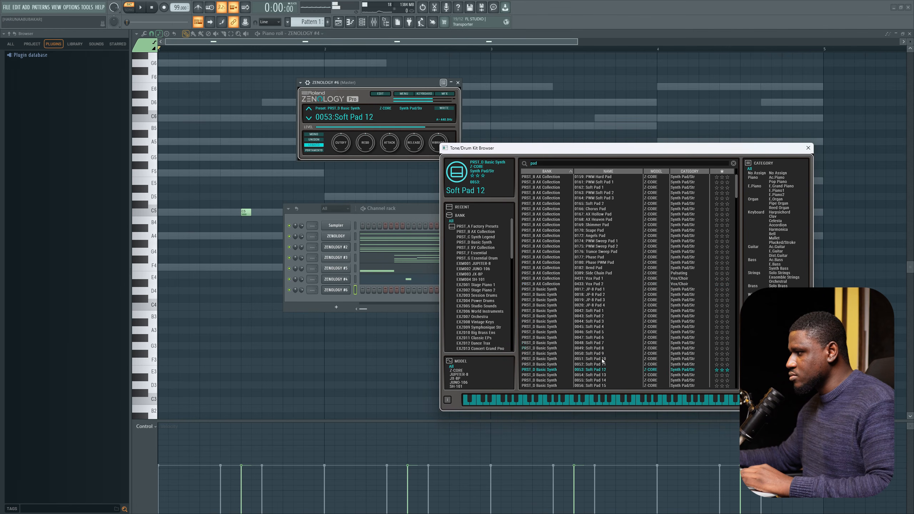
scroll(603, 361, "down", 2)
left_click(660, 403)
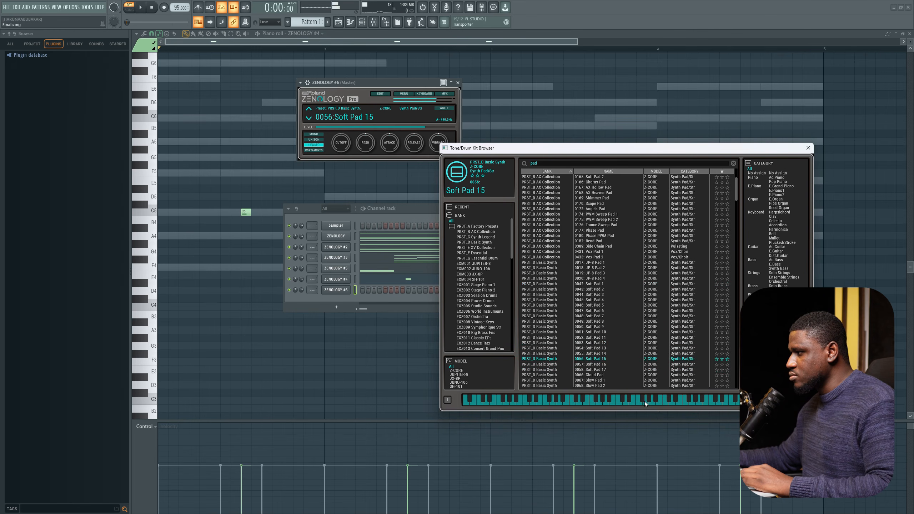
left_click(620, 375)
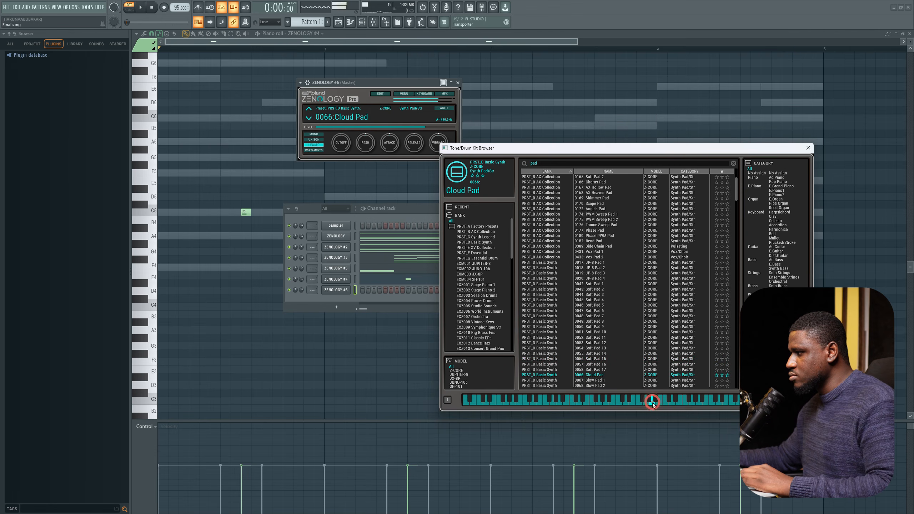
left_click(808, 148)
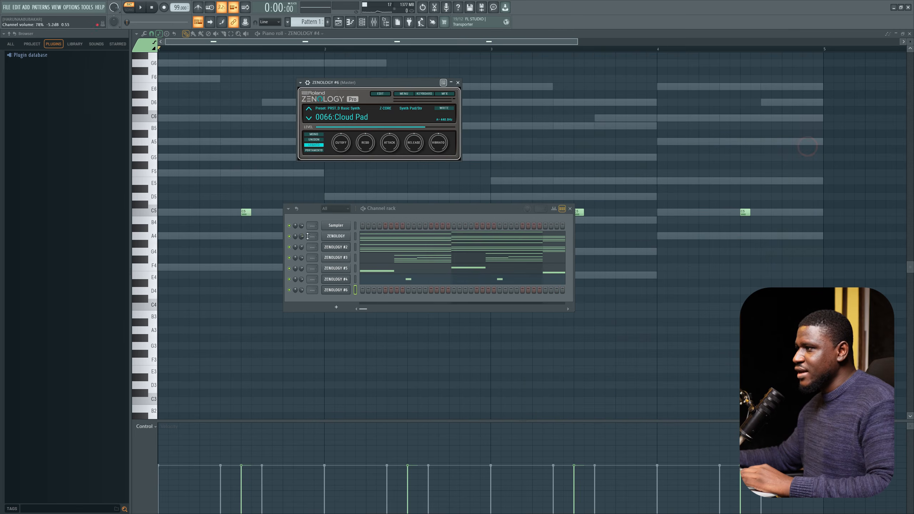
Step: Copy the chord notes from the first ZENOLOGY channel and paste them into ZENOLOGY #6, opening its piano roll
right_click(339, 239)
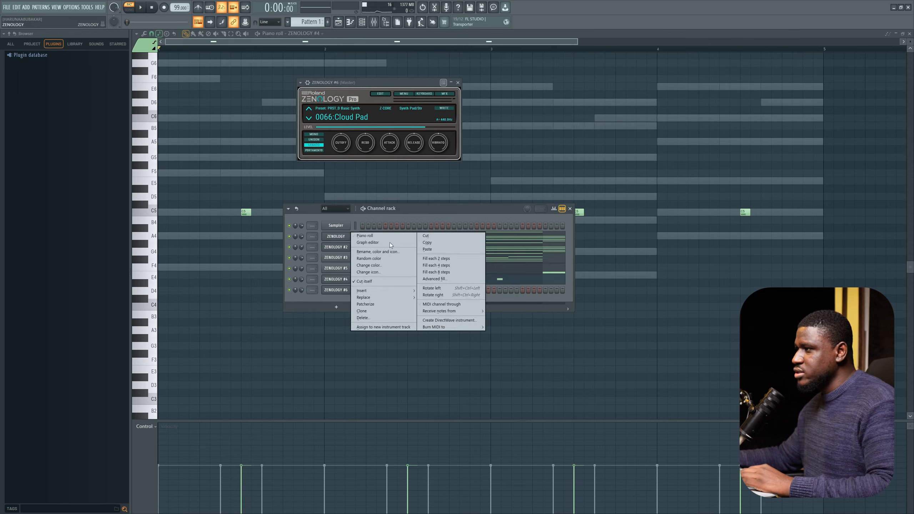
left_click(428, 242)
right_click(334, 292)
left_click(449, 303)
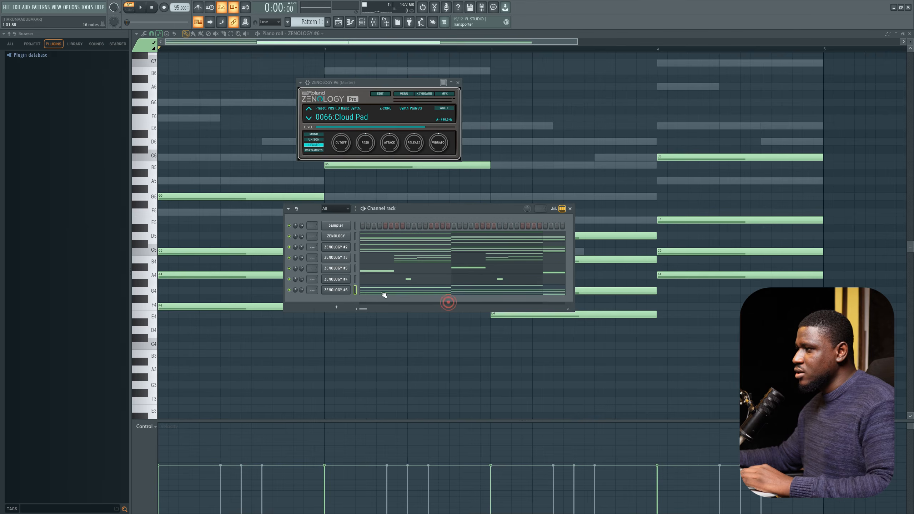
left_click(379, 291)
left_click(379, 291)
Step: Transpose the pasted chords up two octaves and play the part back
scroll(379, 291, "down", 2)
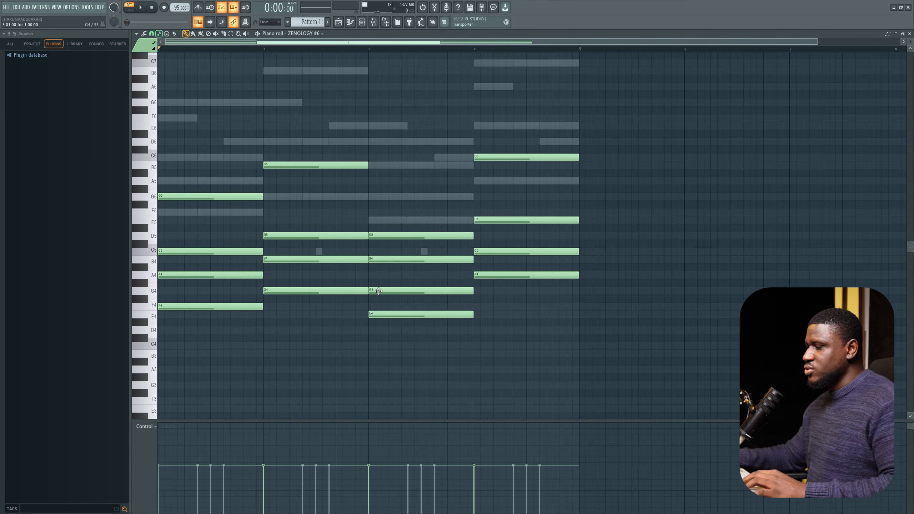
key("ctrl+Up")
key("ctrl+Up")
key("space")
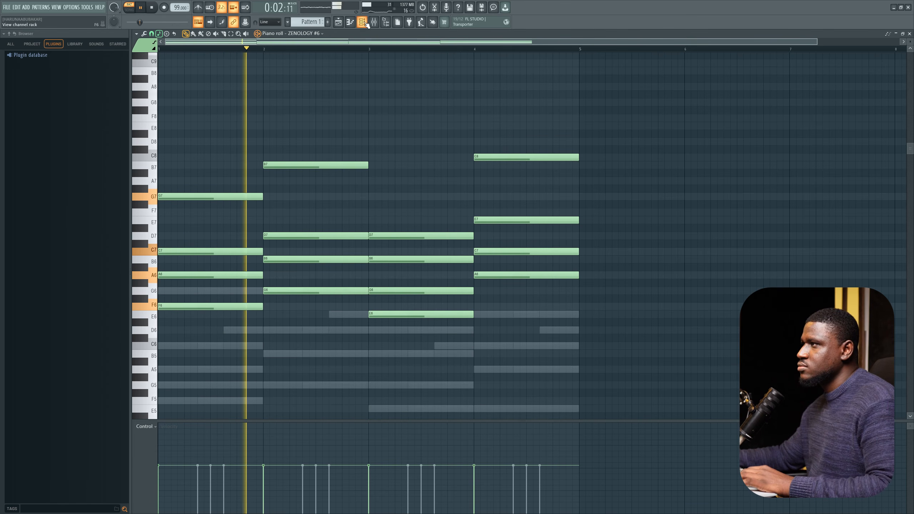
Step: Stop playback and add another ZENOLOGY channel to the channel rack
key("F6")
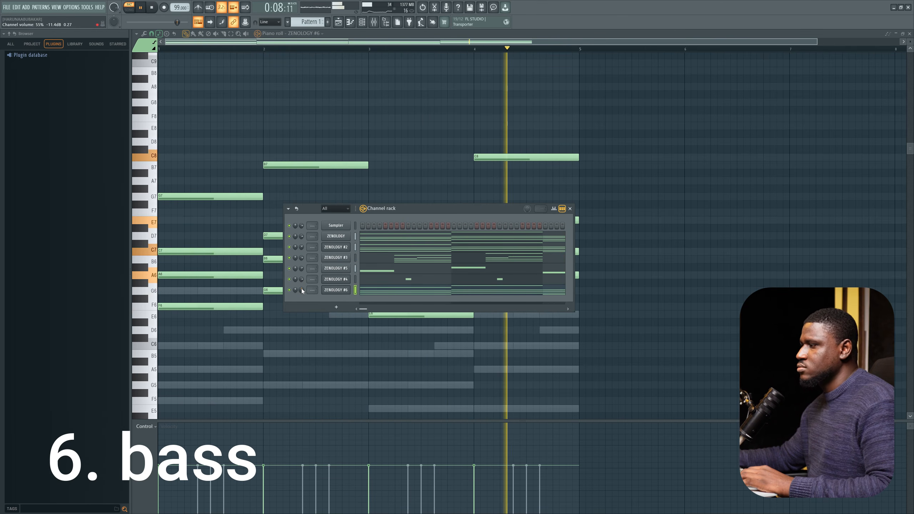
key("space")
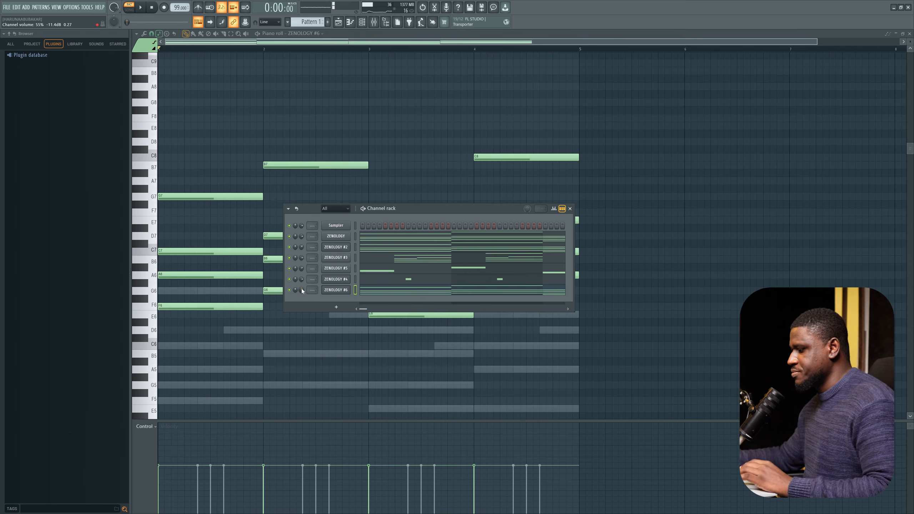
left_click(335, 308)
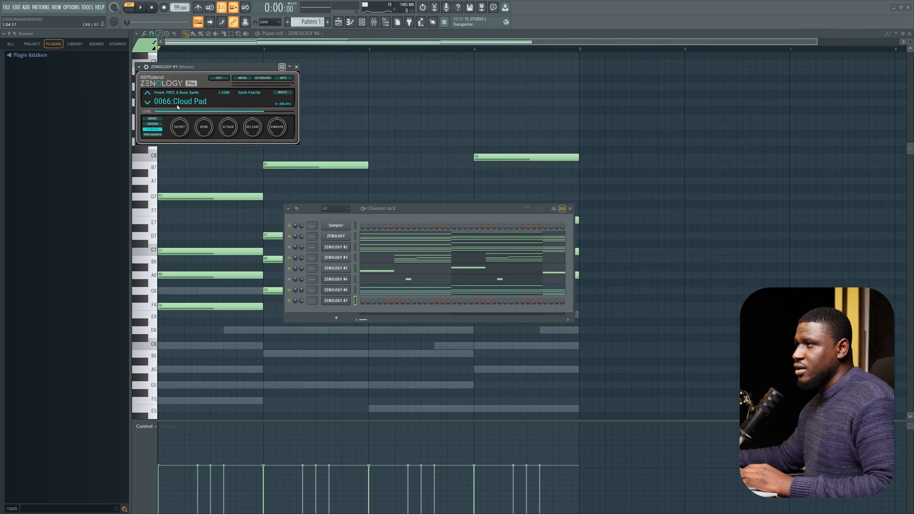
Step: Open ZENOLOGY #7's tone browser and search it for sub bass
left_click(177, 102)
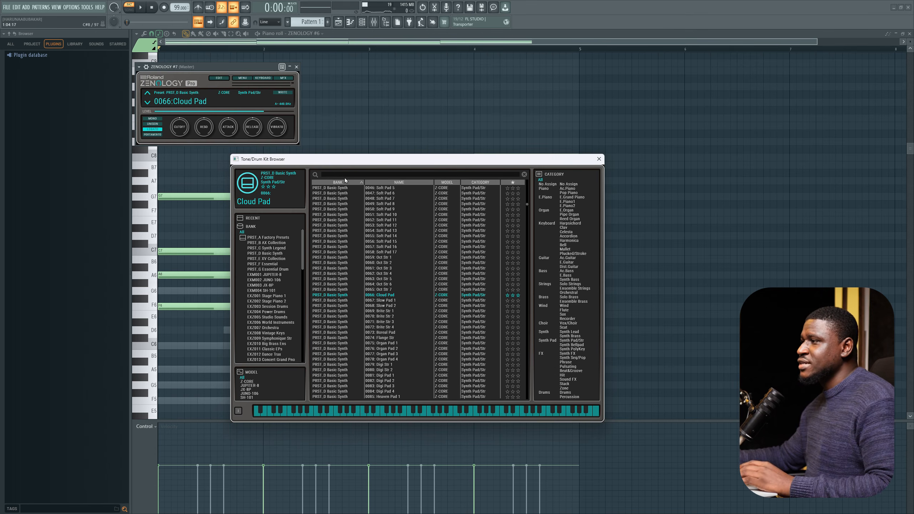
left_click(344, 175)
type("sub bas")
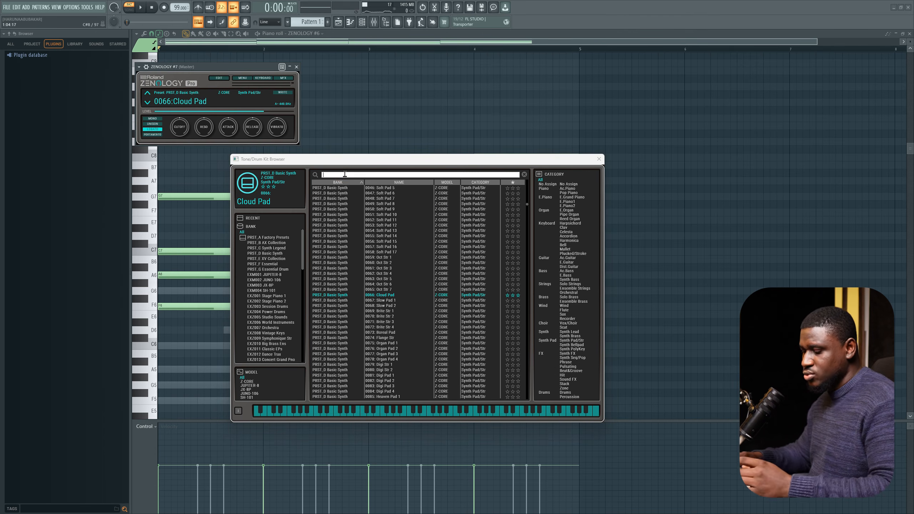
type("s")
key("Return")
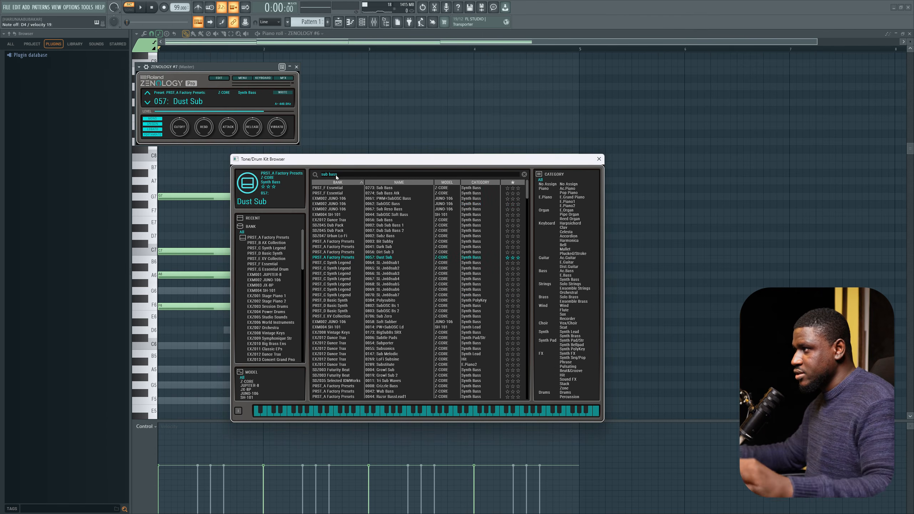
Step: Audition several sub bass tones, load Dark Sub, and close the tone browser
left_click(385, 199)
left_click(382, 210)
left_click(378, 232)
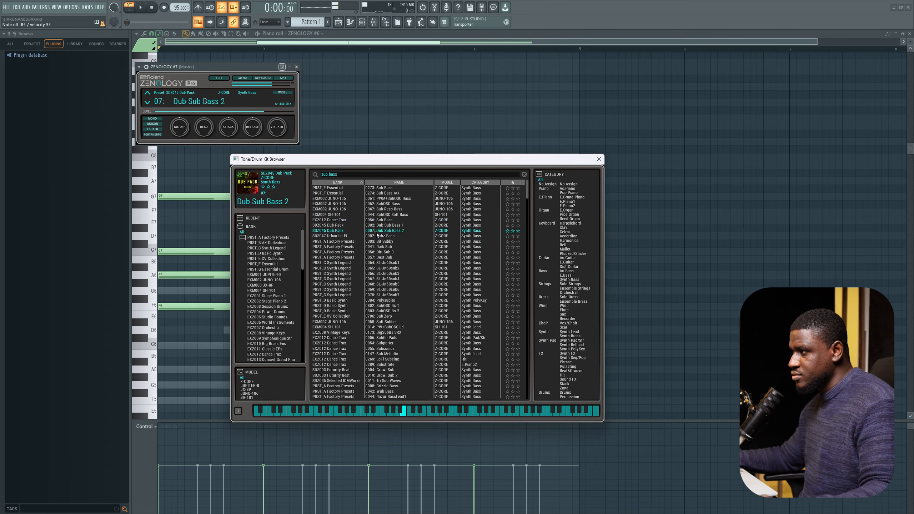
left_click(388, 268)
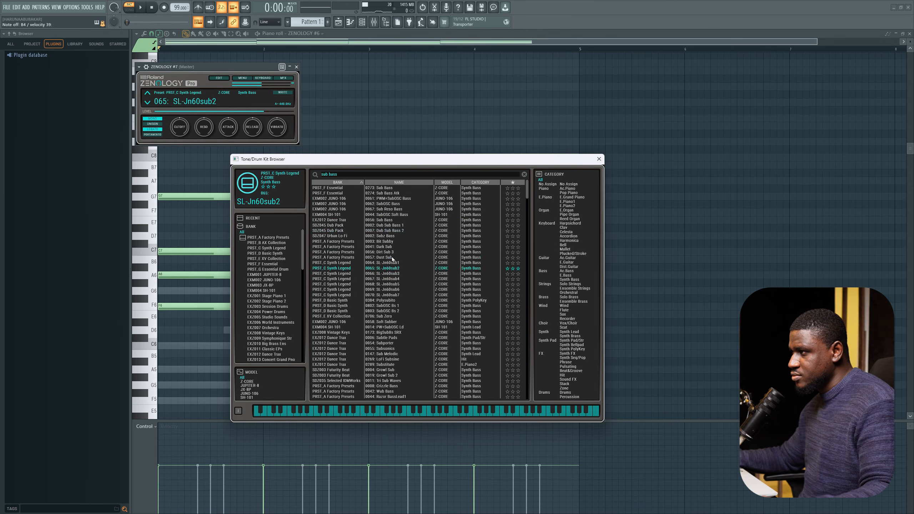
left_click(393, 259)
scroll(382, 306, "down", 5)
left_click(380, 326)
scroll(380, 326, "down", 5)
left_click(384, 349)
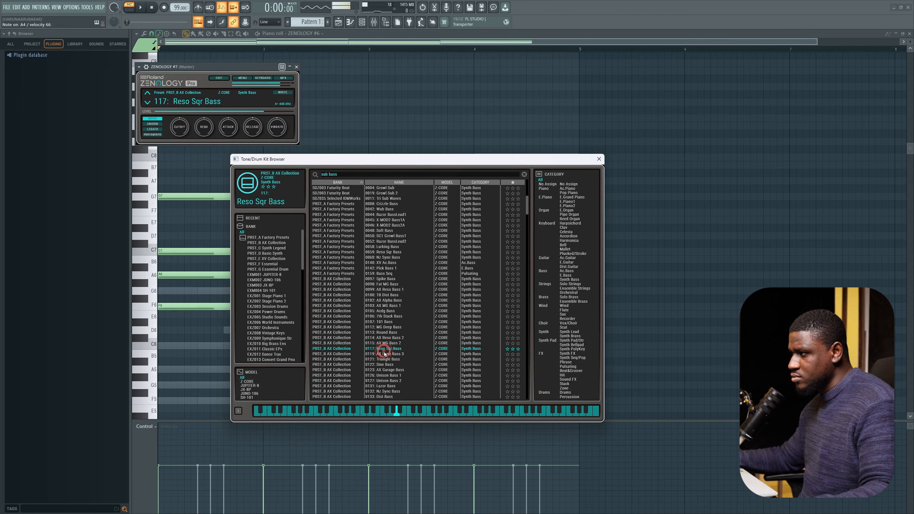
left_click(384, 354)
left_click(382, 351)
left_click(380, 351)
left_click(399, 182)
left_click(387, 332)
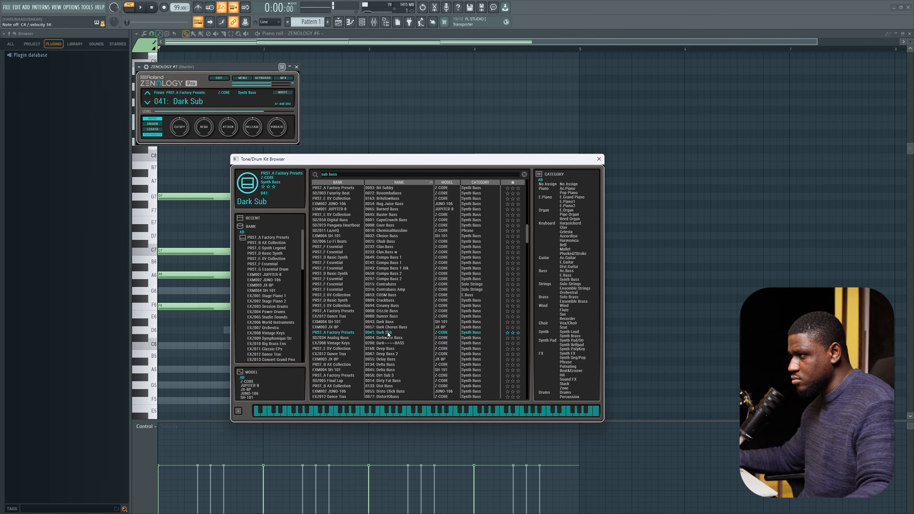
left_click(387, 333)
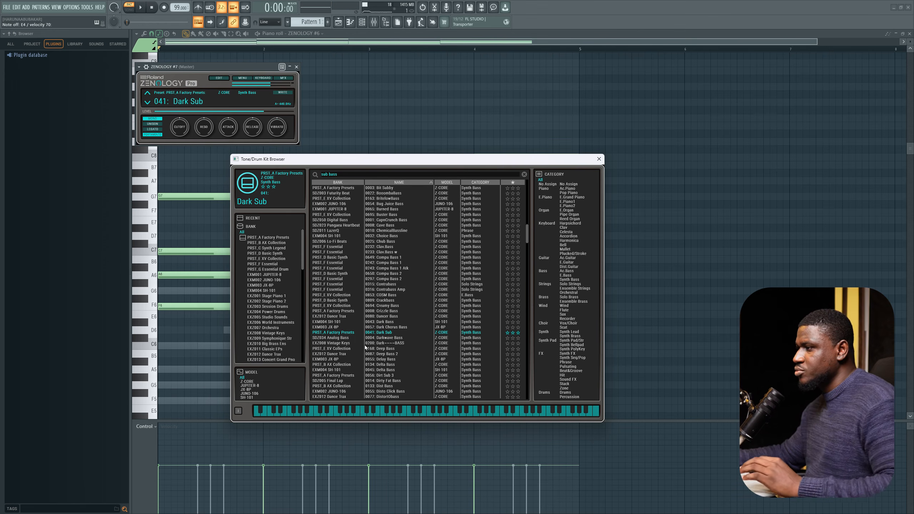
left_click(598, 160)
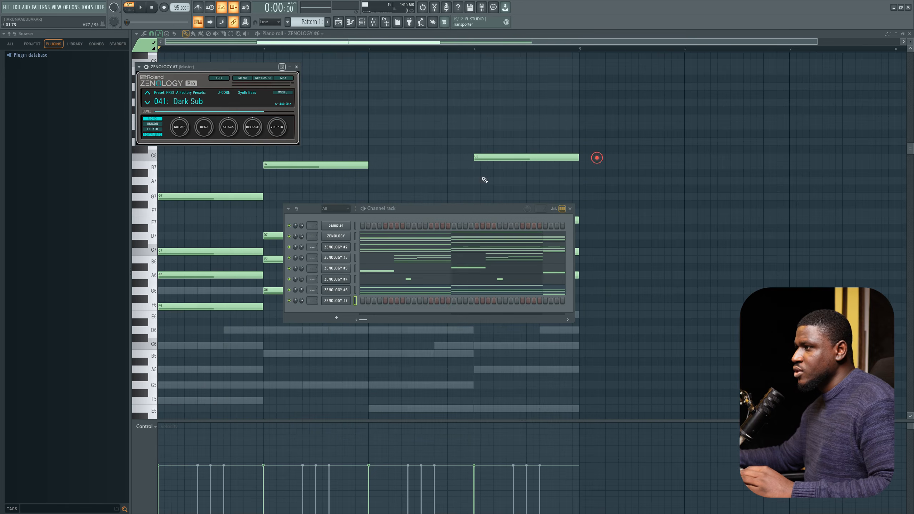
Step: Open ZENOLOGY #7's piano roll and draw a four-note bass line, one bar-long note per bar beneath the chords
right_click(347, 299)
left_click(370, 302)
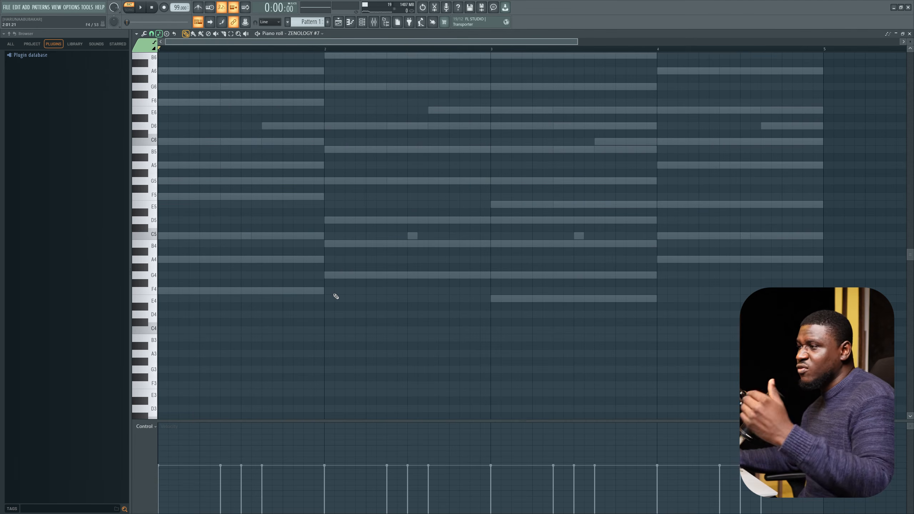
scroll(219, 265, "down", 1)
scroll(219, 265, "down", 2)
left_click(172, 288)
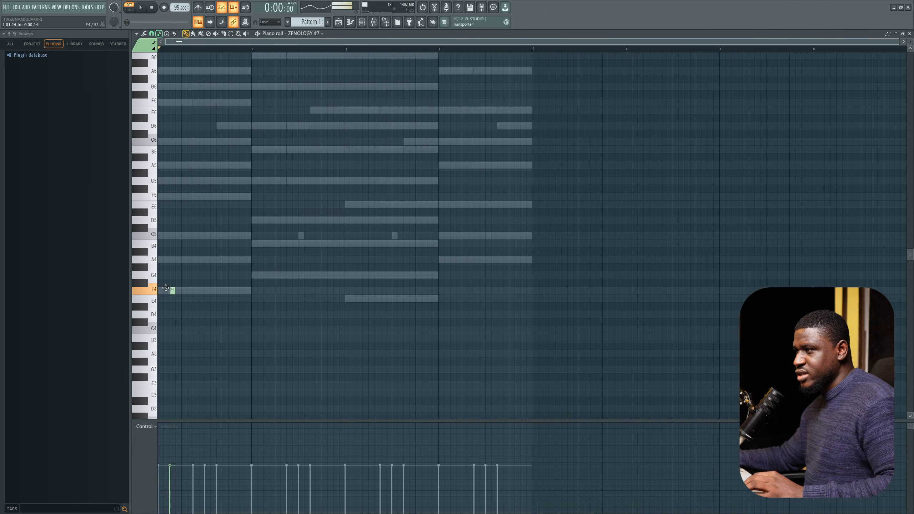
left_click_drag(161, 291, 250, 298)
left_click(253, 275)
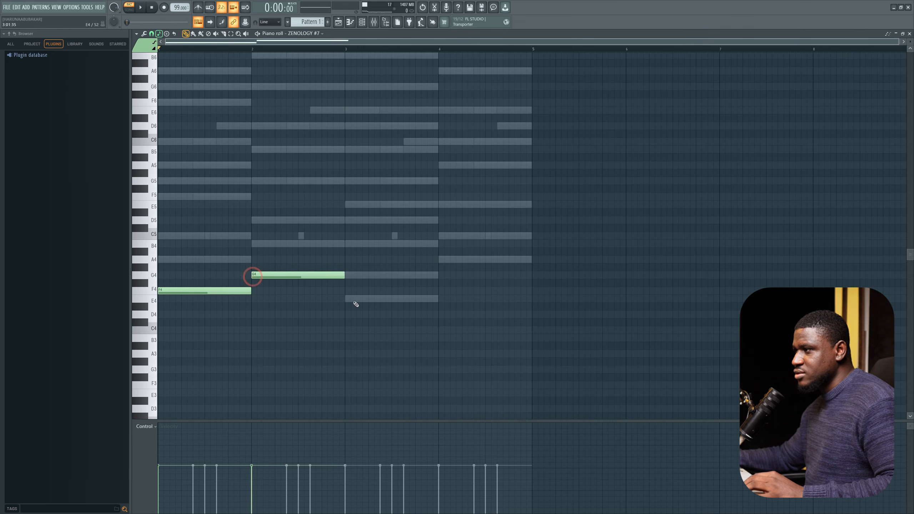
left_click(347, 298)
left_click(439, 260)
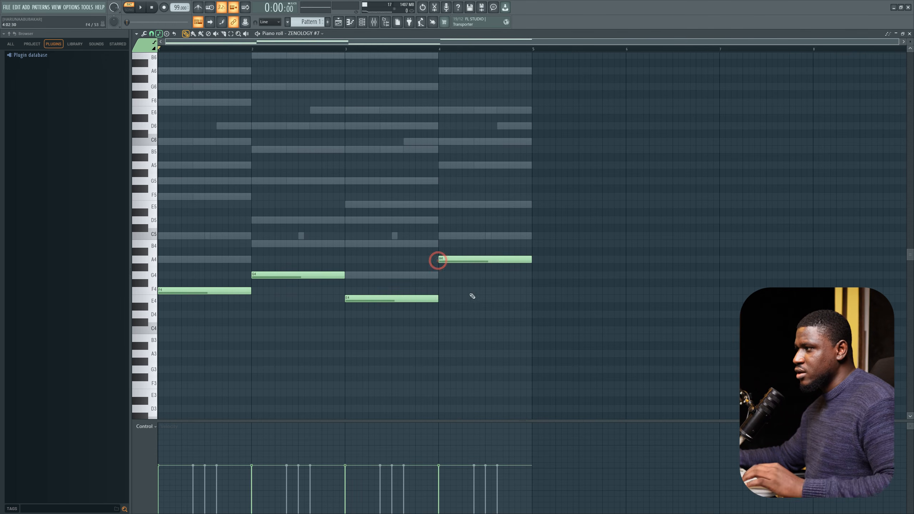
Step: Play the pattern back to hear the new bass line with the chords
key("space")
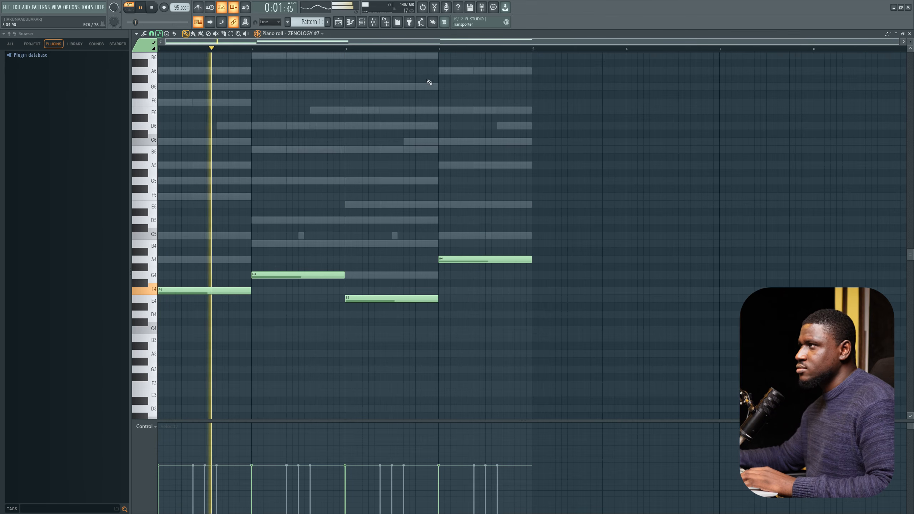
key("F6")
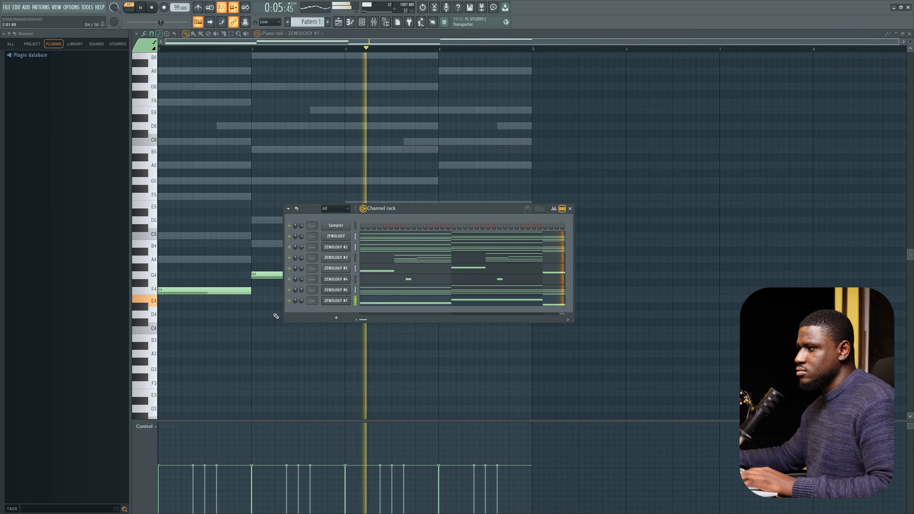
key("F6")
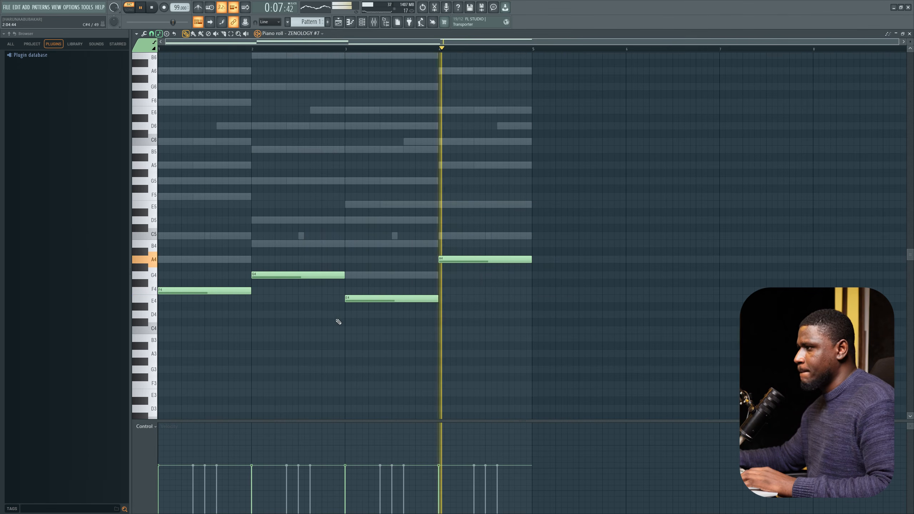